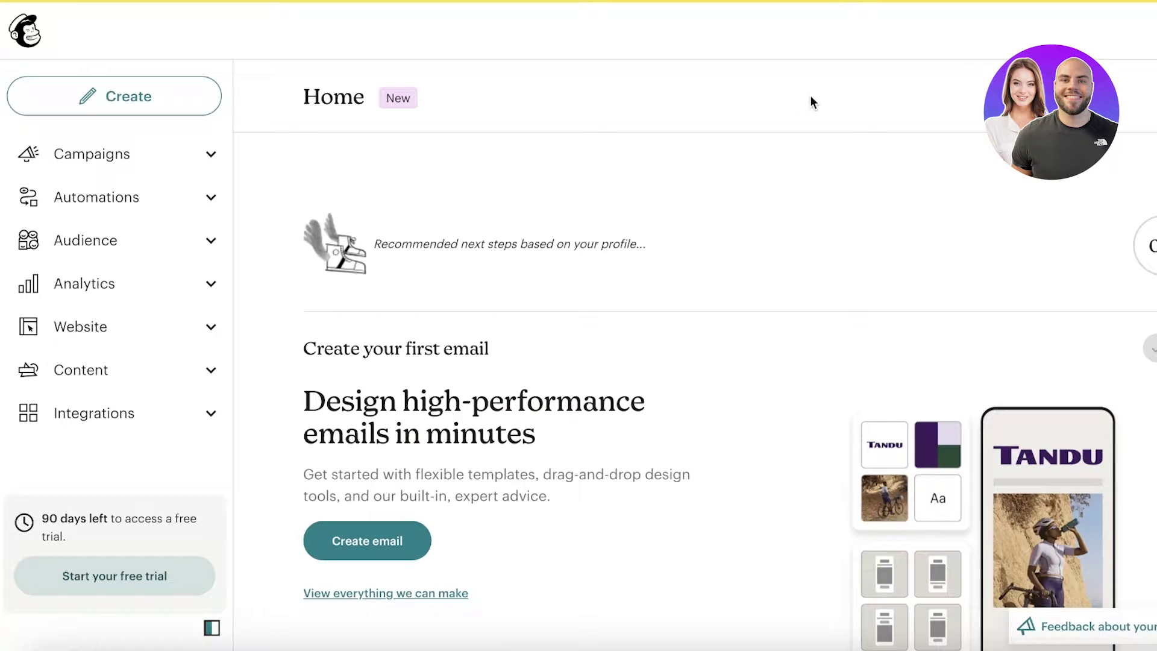
- Set up a new website from the Website section and rename it 'Scalp Health'
click(206, 336)
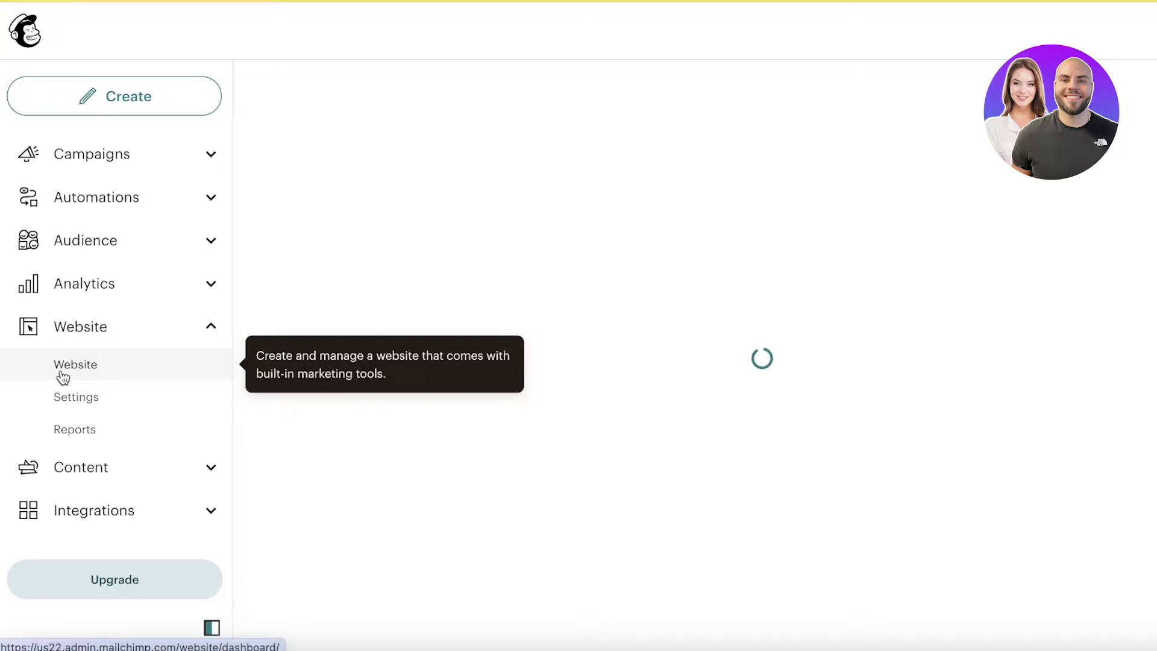
scroll(643, 155, down, 3)
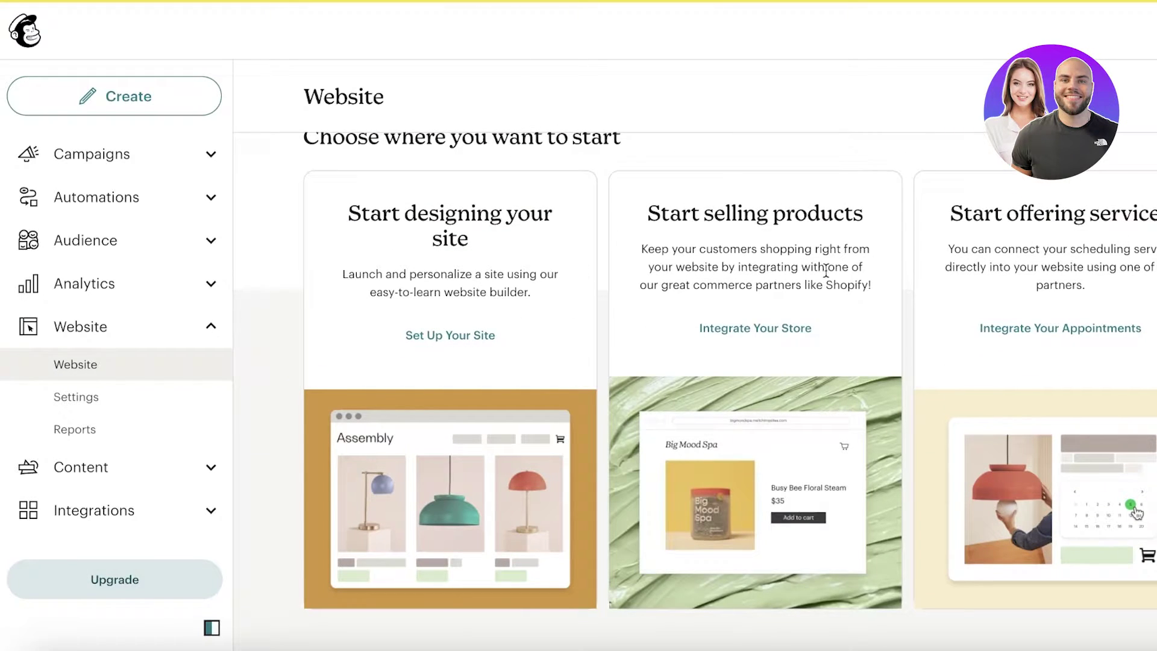
scroll(502, 271, down, 1)
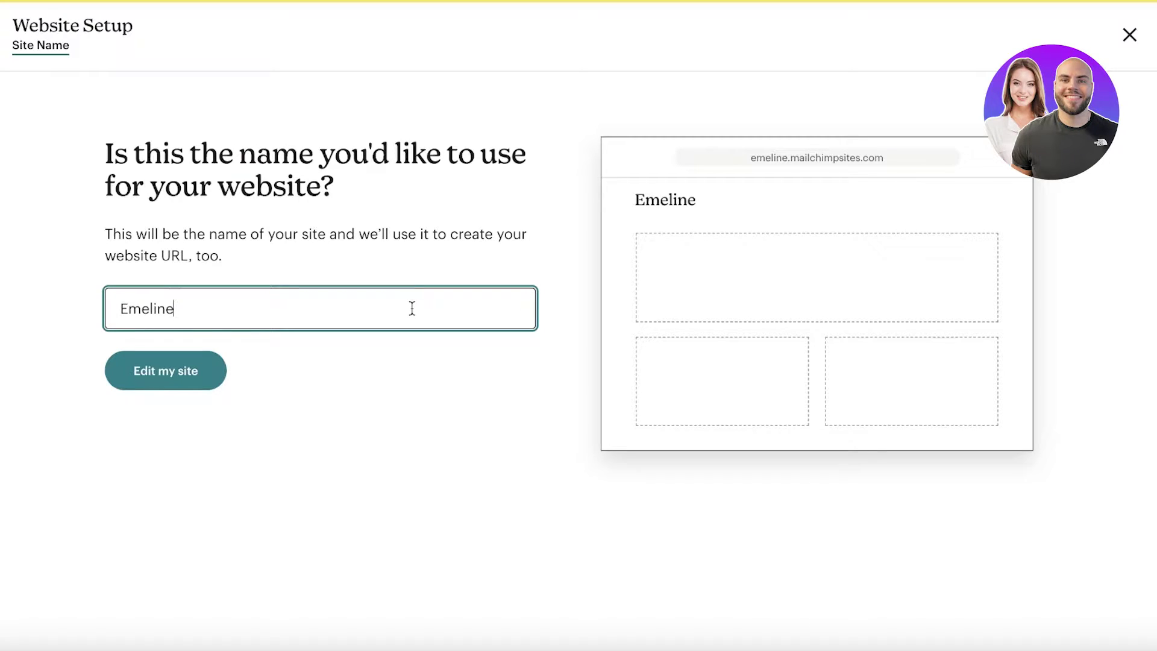
key(ctrl+a)
text(Sc)
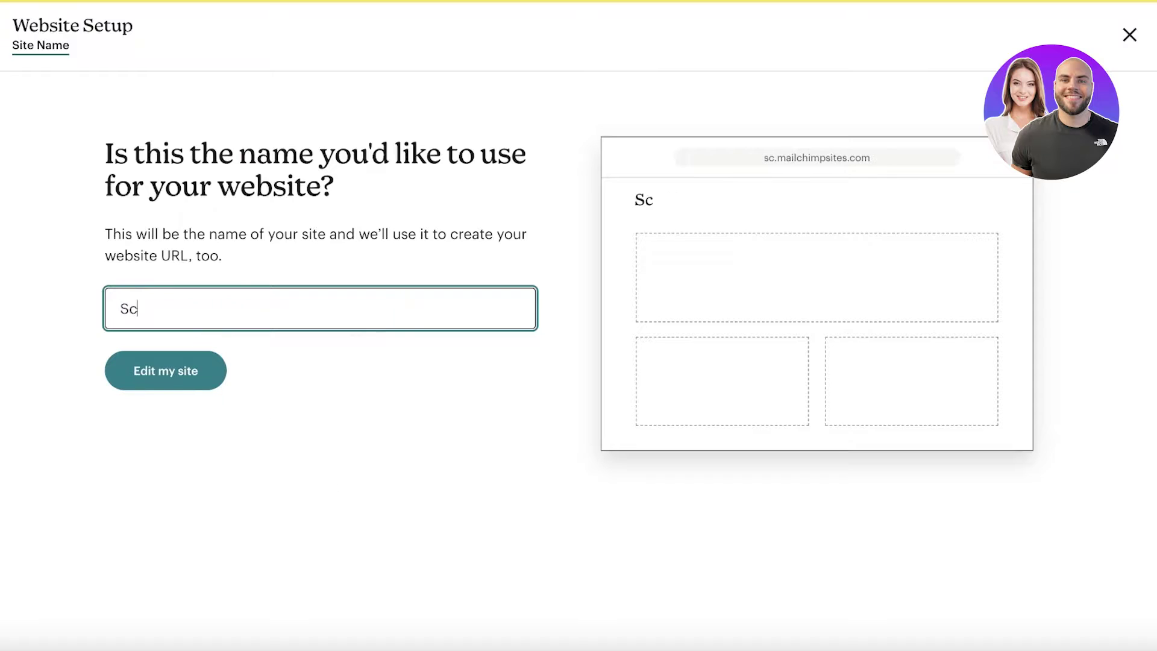
text(alp Scrub)
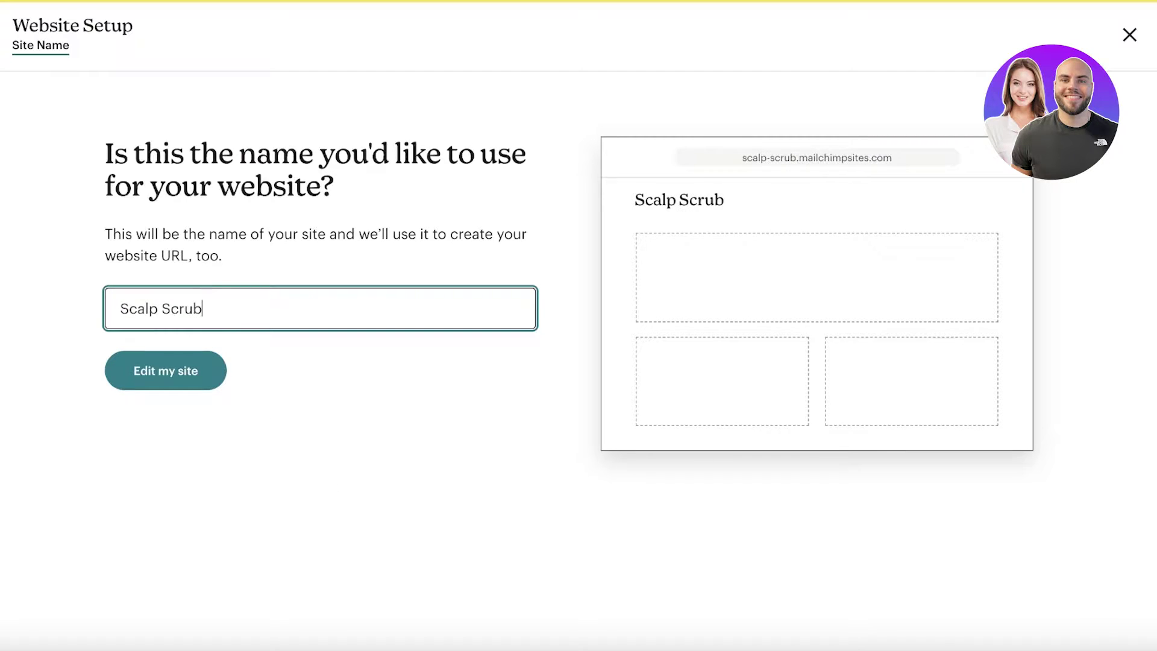
text(co)
key(BackSpace)
key(BackSpace)
key(BackSpace)
key(BackSpace)
key(BackSpace)
key(BackSpace)
key(BackSpace)
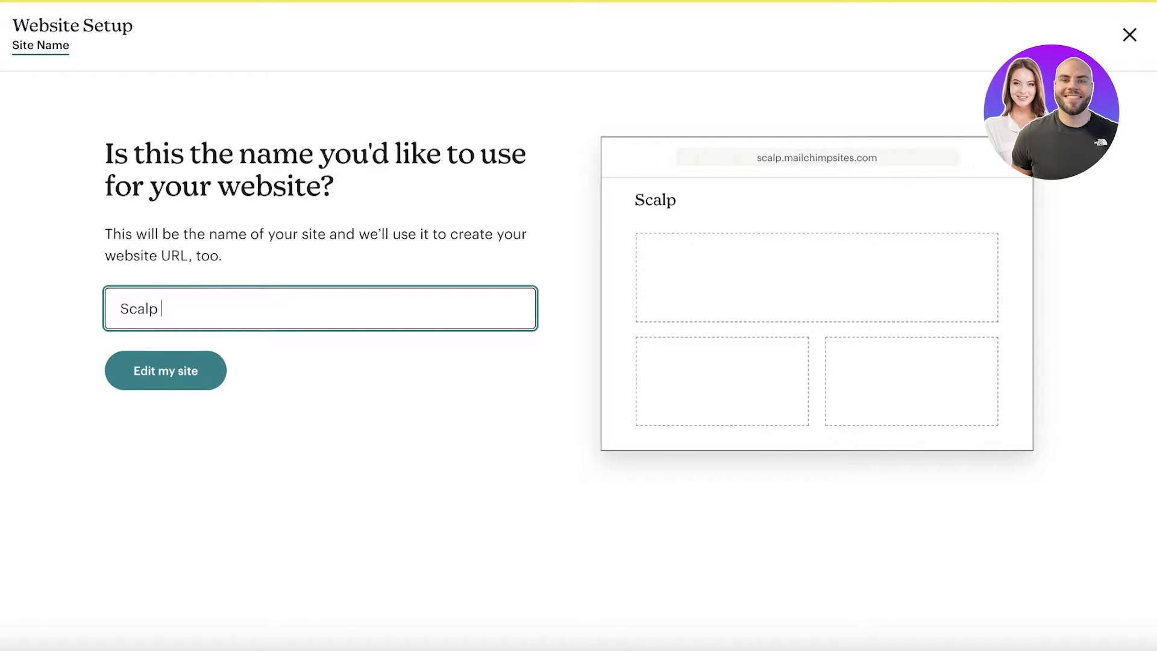
text(Health)
- Open the Scalp Health site editor and show its Manage Pages list
click(181, 372)
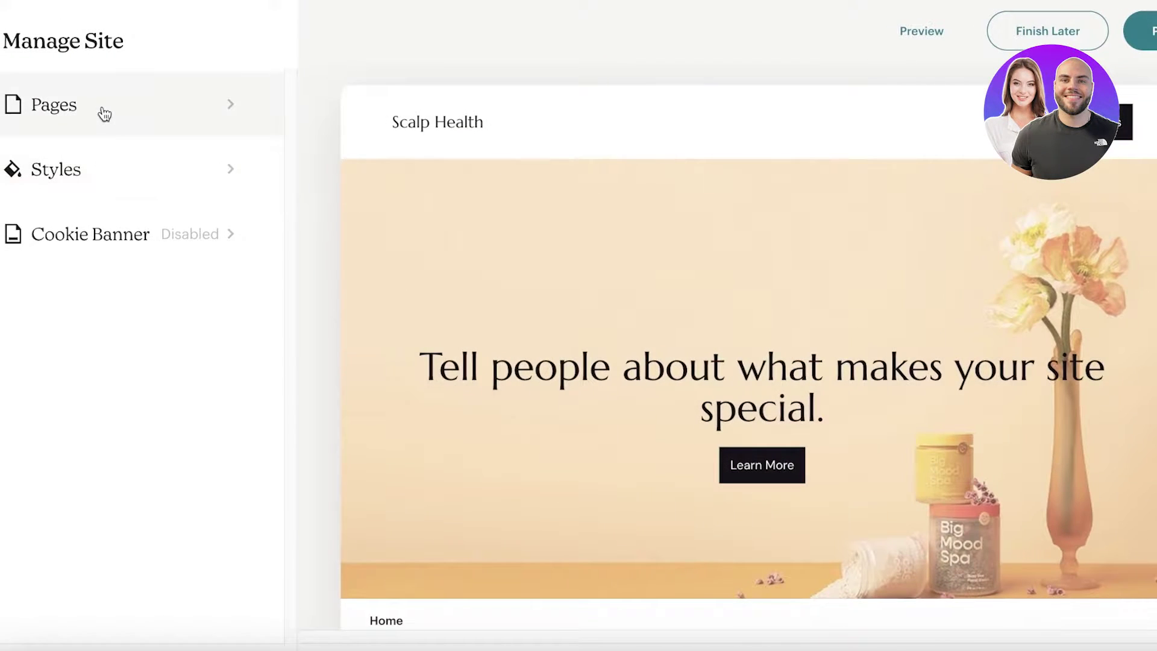
click(103, 112)
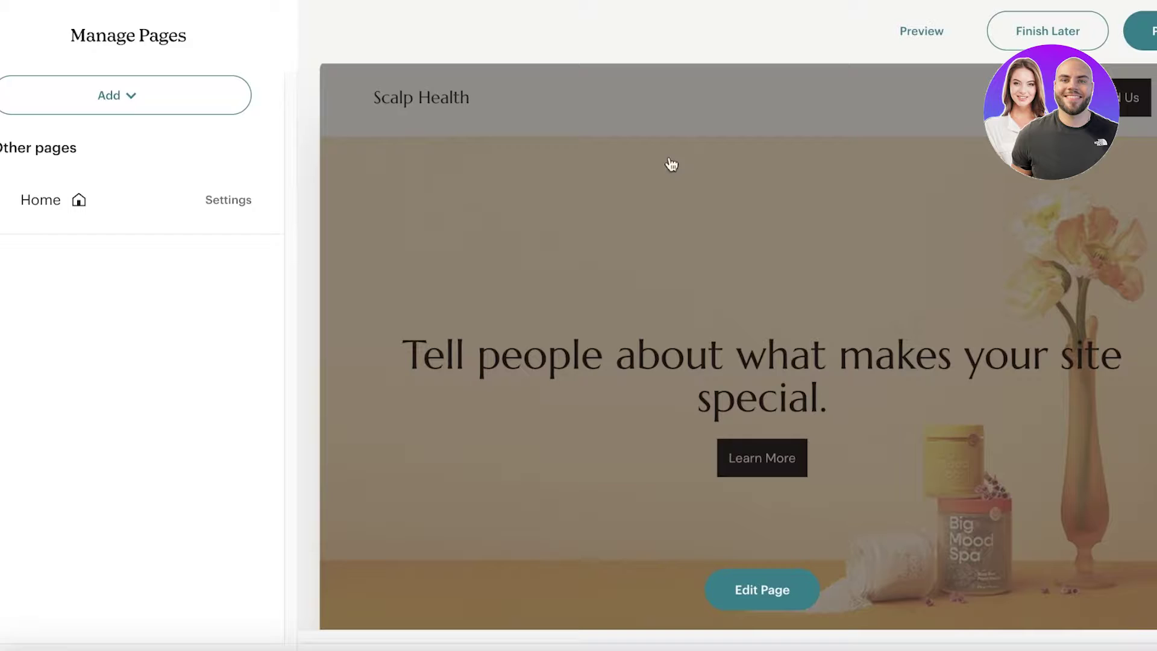
scroll(714, 230, down, 2)
scroll(714, 230, up, 2)
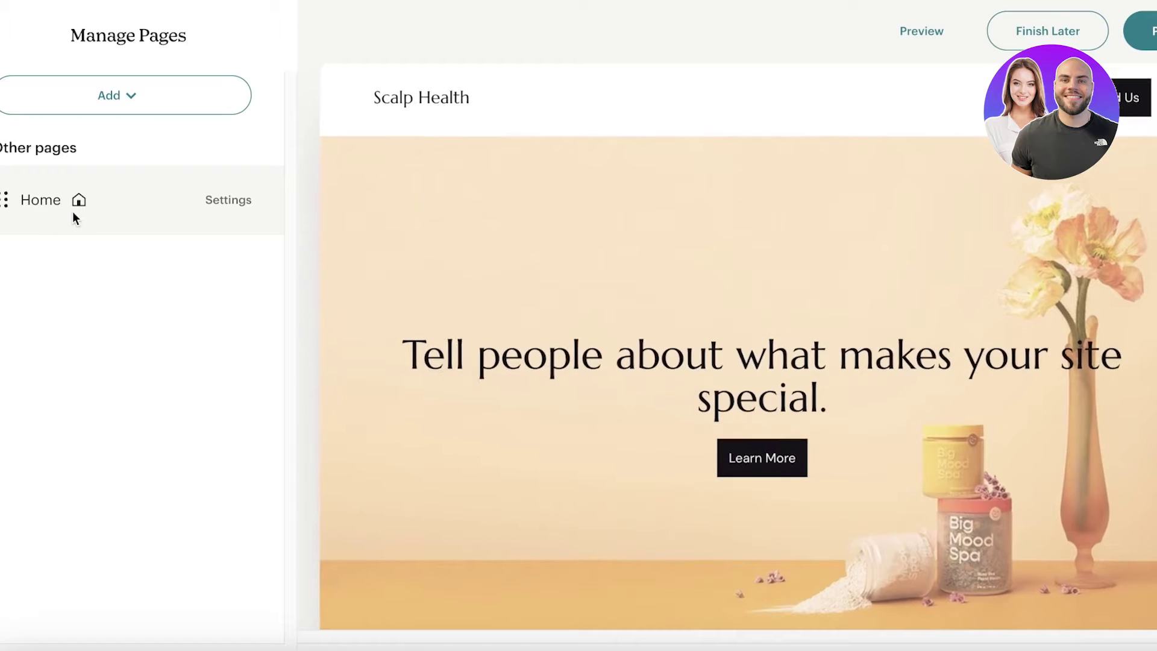
- Give the Home page header the first centered layout, with the site title in the middle
click(38, 200)
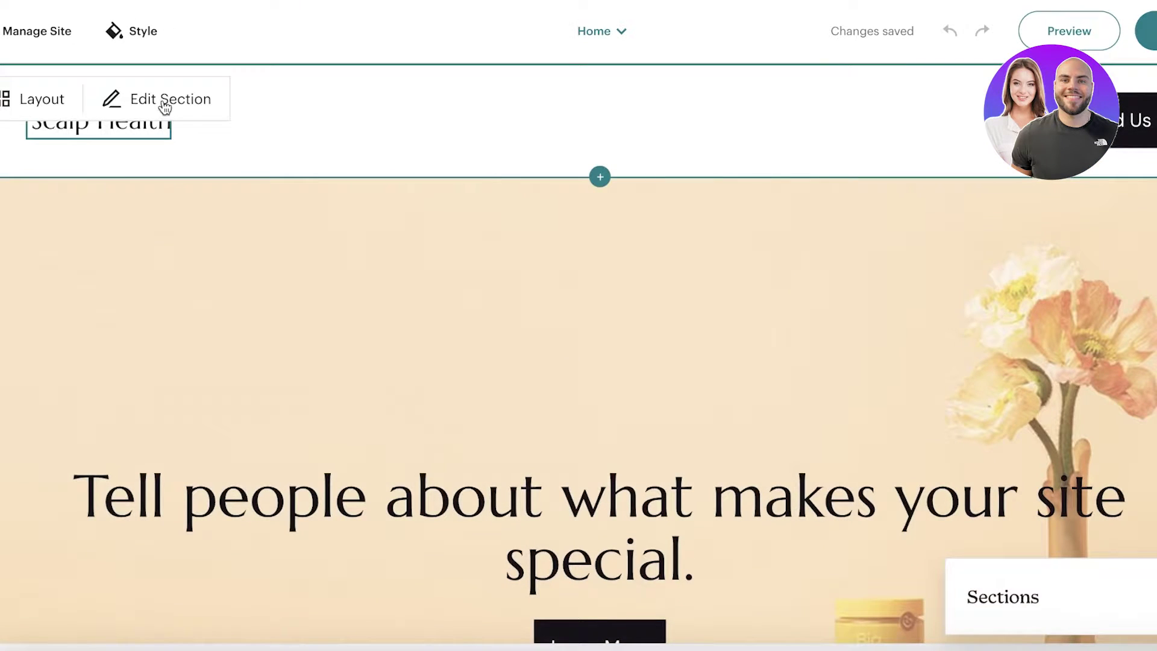
click(38, 100)
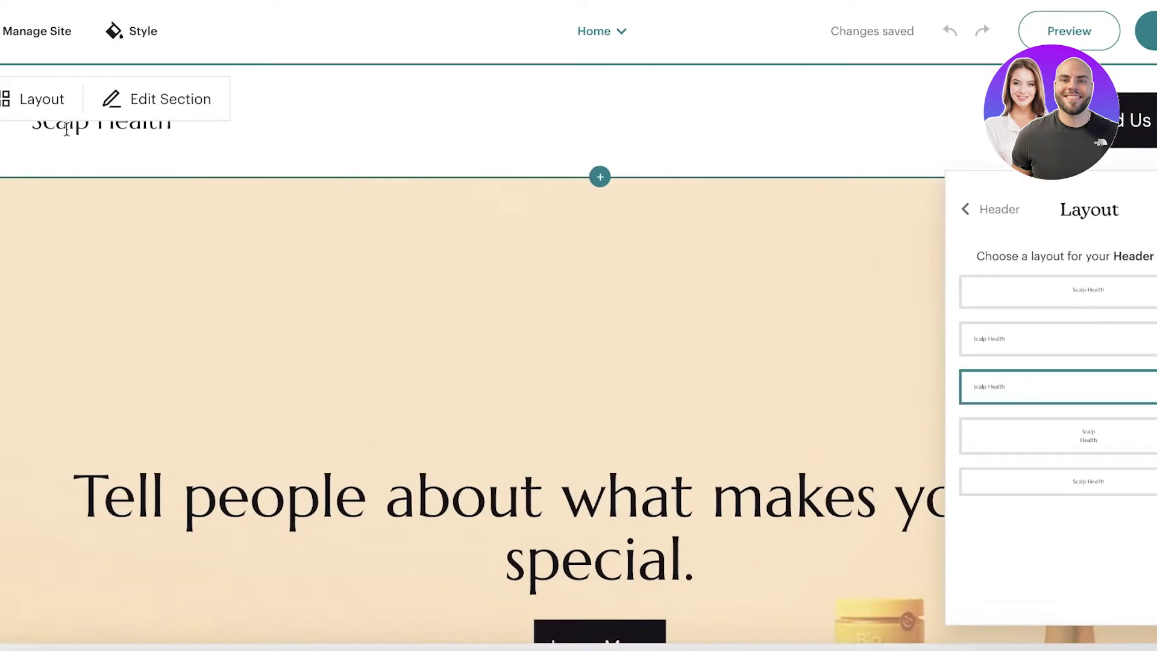
click(1139, 270)
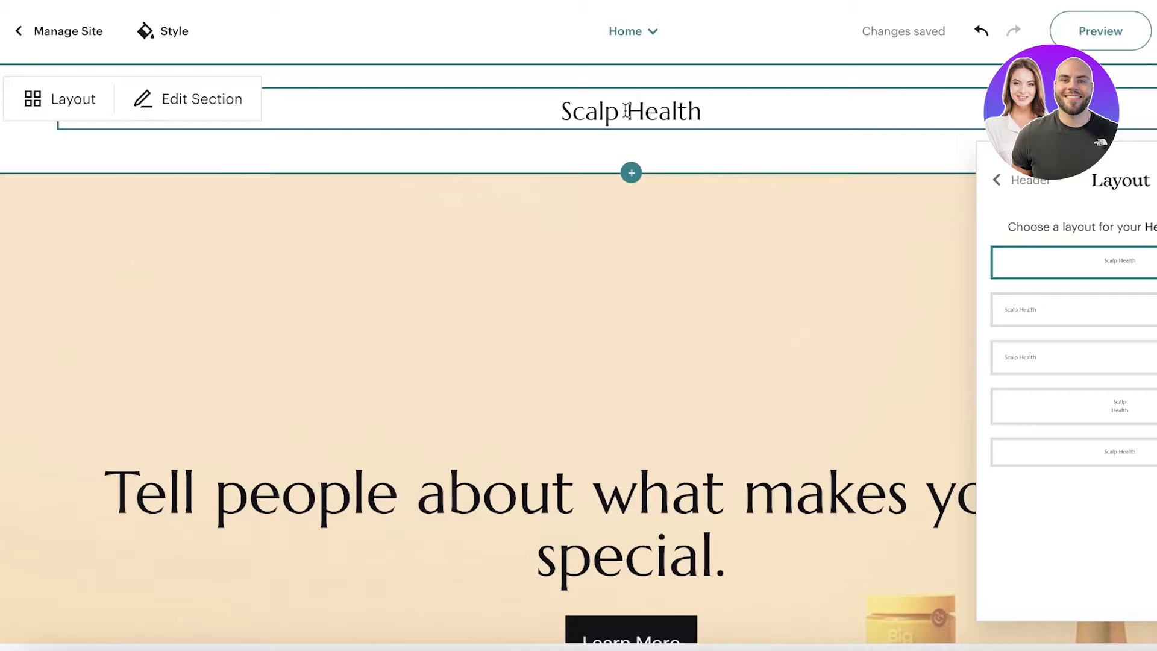
mouse_move(746, 210)
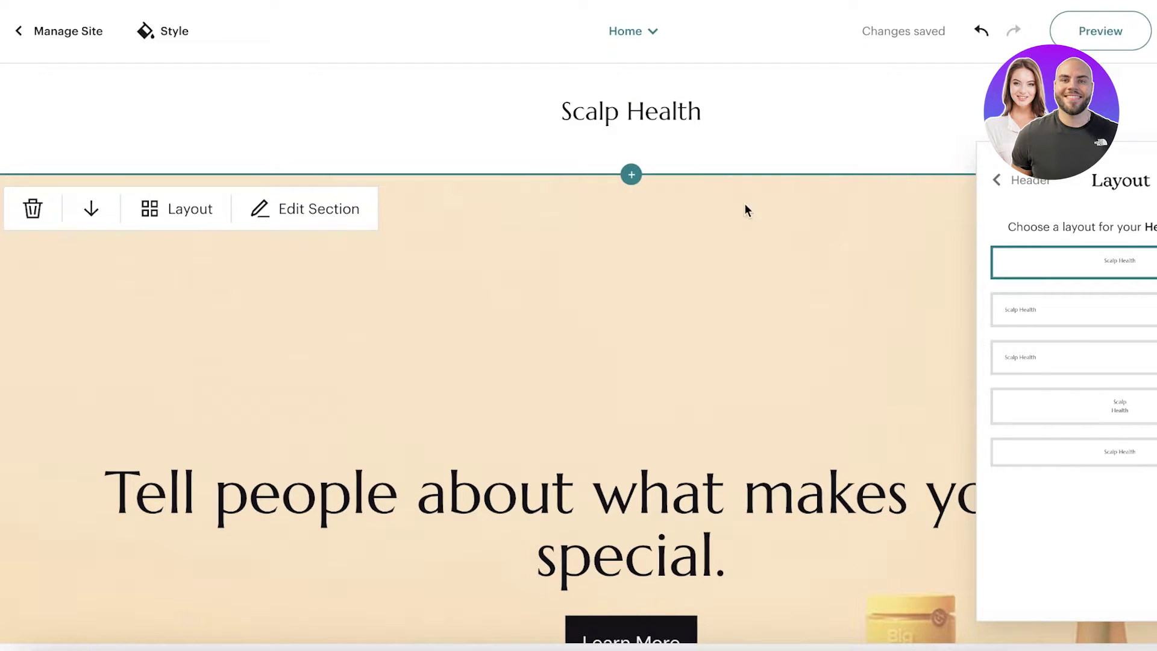
- Go to the site's Colors styles and start a new custom palette
click(69, 36)
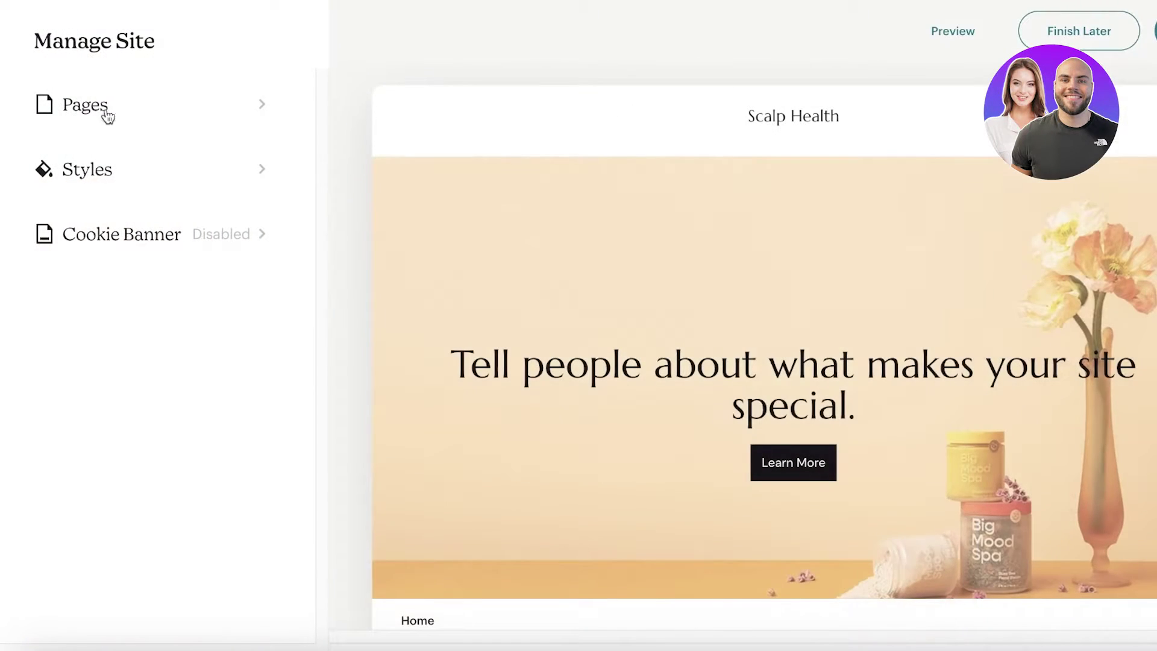
scroll(816, 349, down, 4)
scroll(814, 344, down, 1)
scroll(778, 330, up, 5)
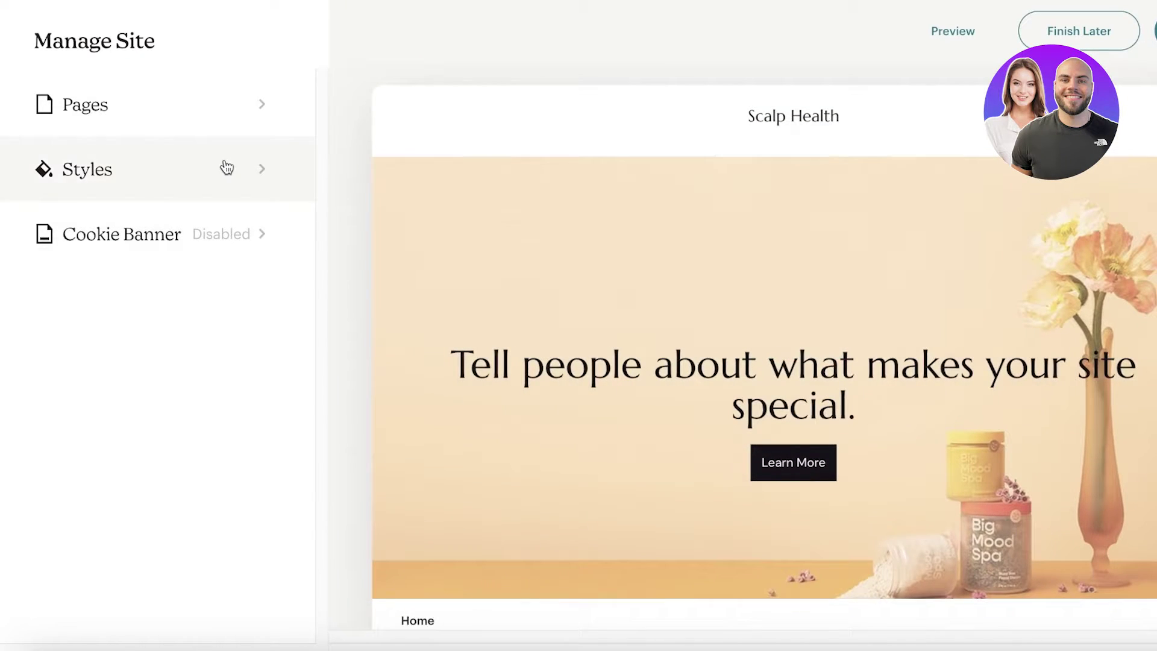
click(225, 168)
scroll(176, 382, down, 3)
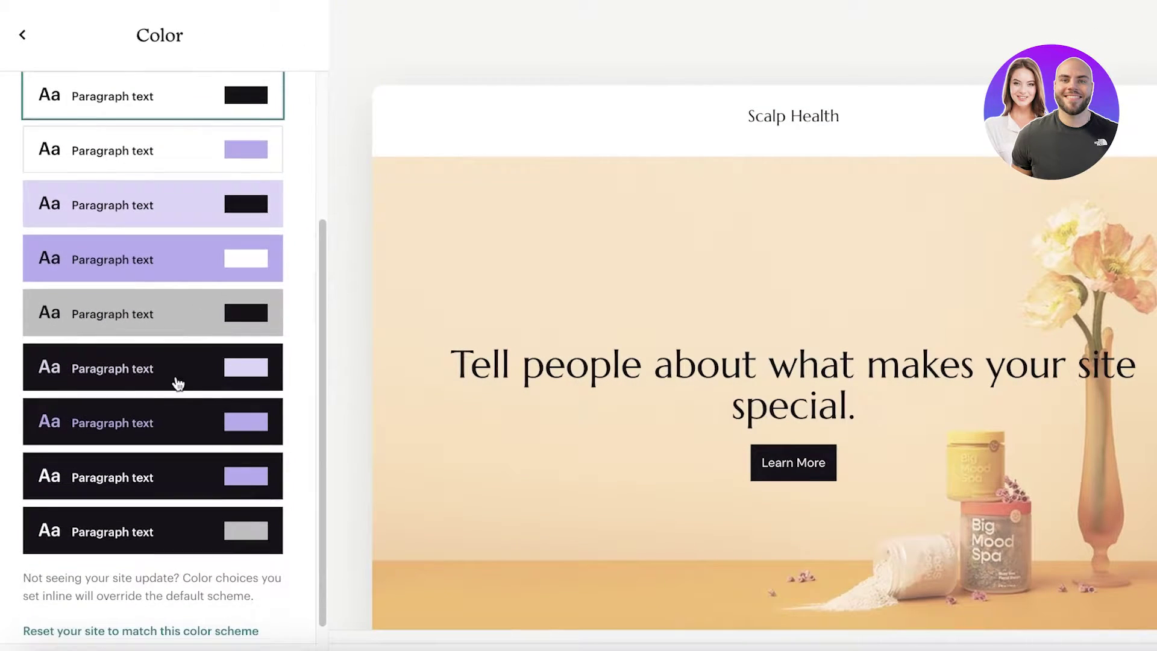
scroll(117, 251, up, 4)
click(74, 167)
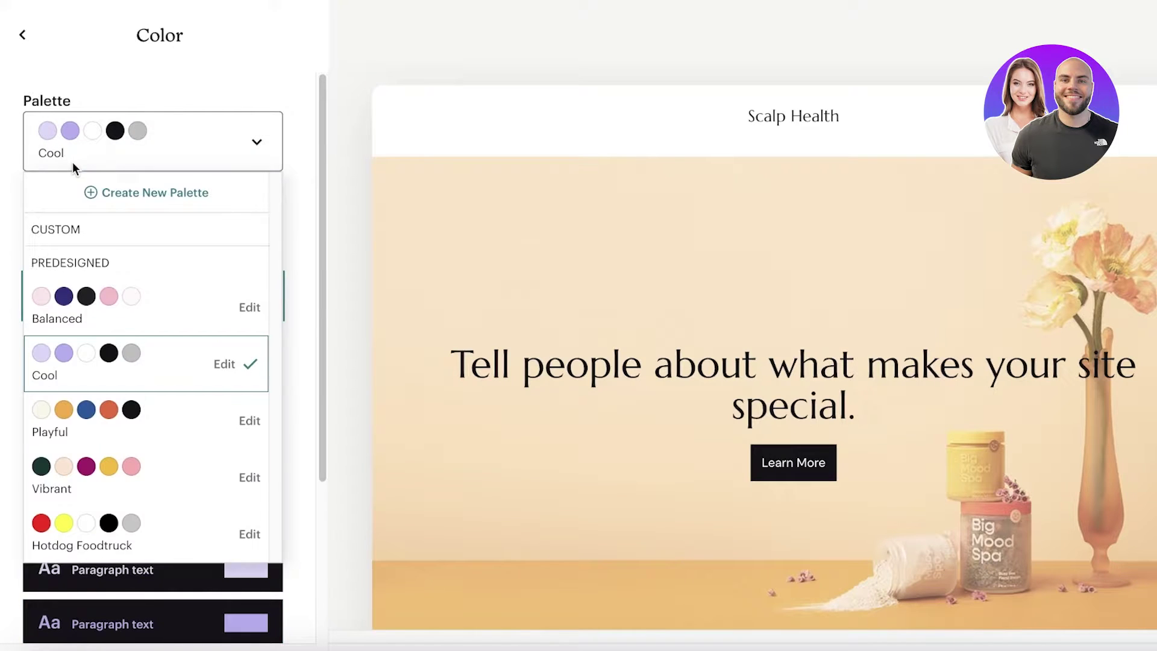
click(112, 193)
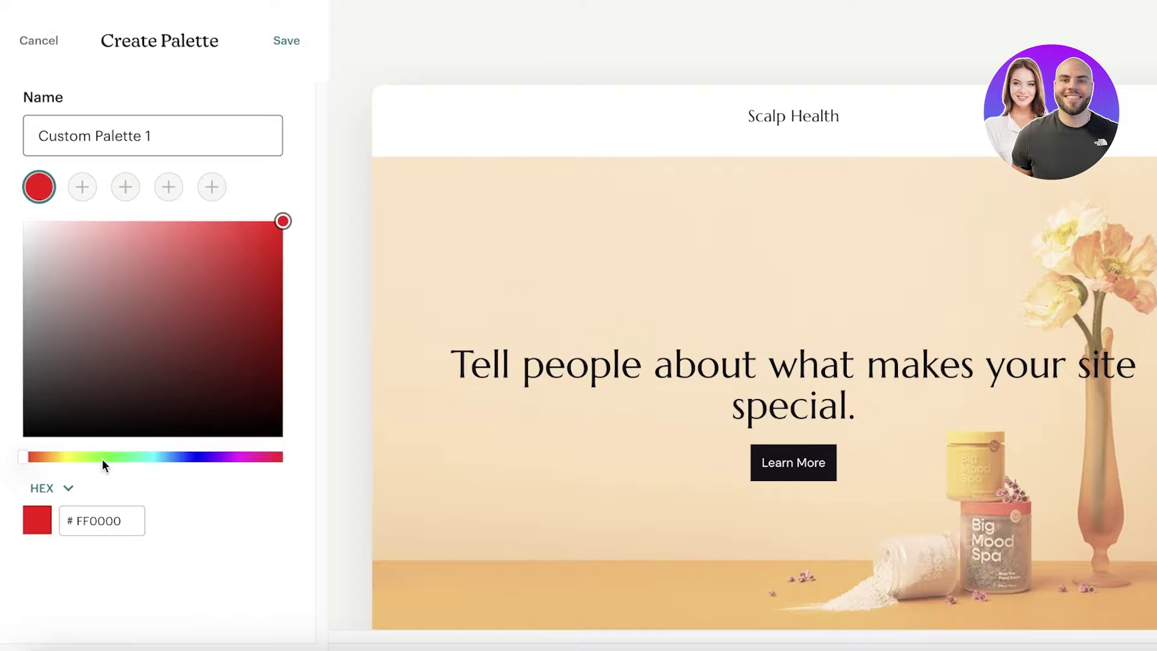
- Set the palette's first three colours to light green, pale pink and black
click(102, 459)
click(41, 228)
drag(42, 227, 49, 216)
click(82, 186)
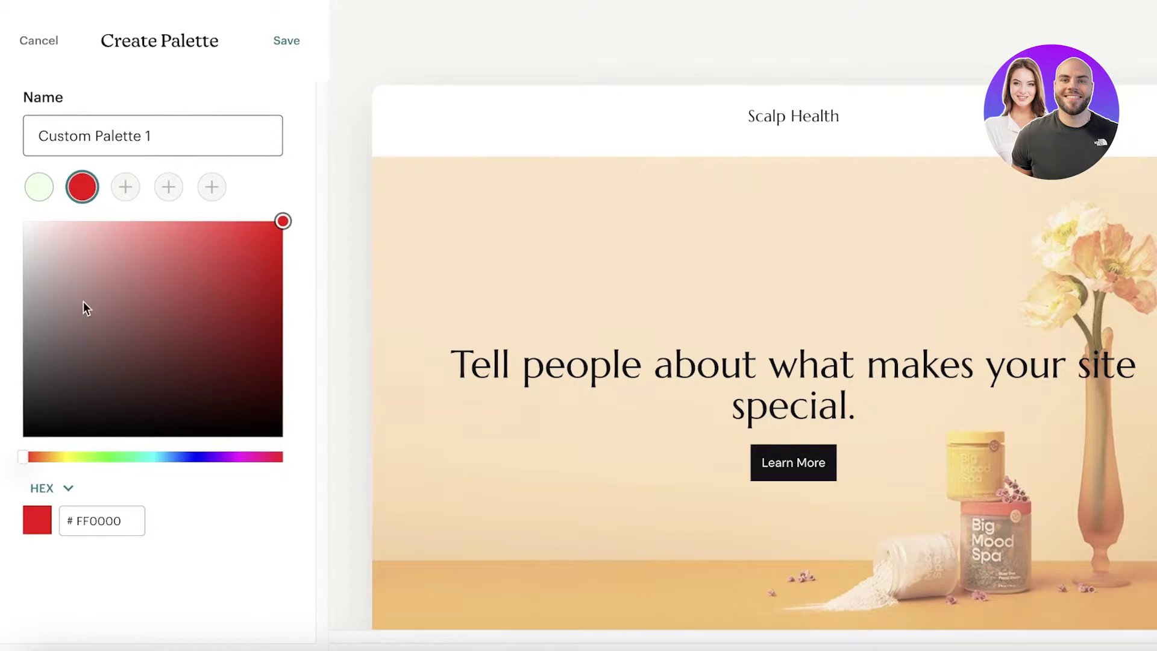
drag(132, 459, 262, 459)
click(46, 220)
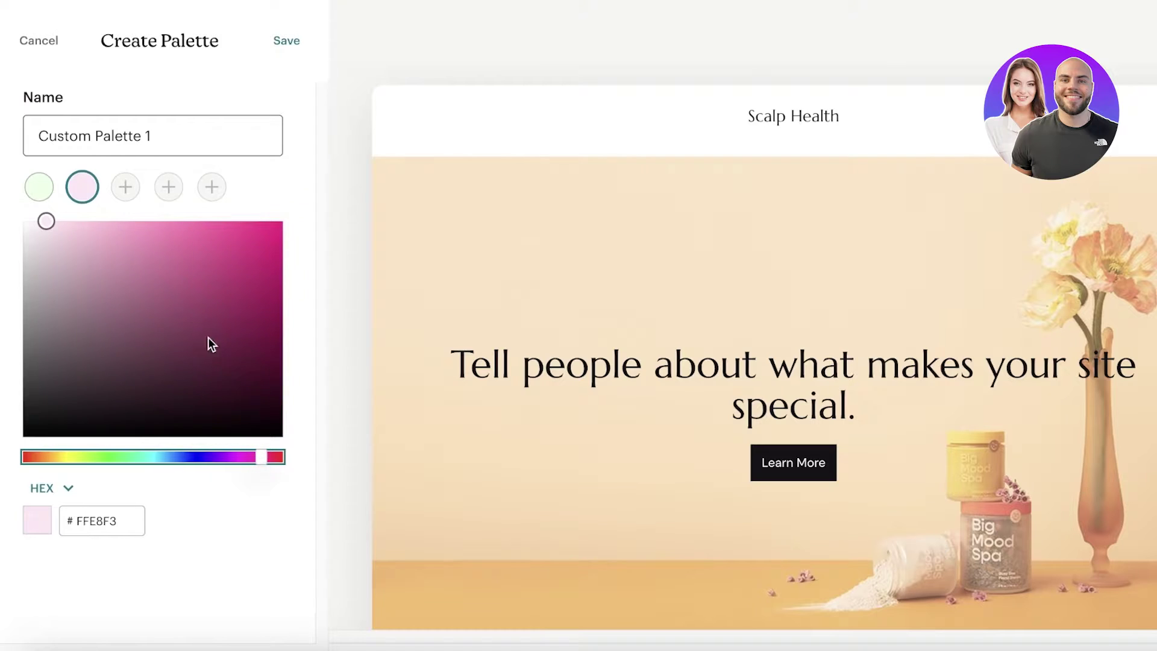
click(118, 194)
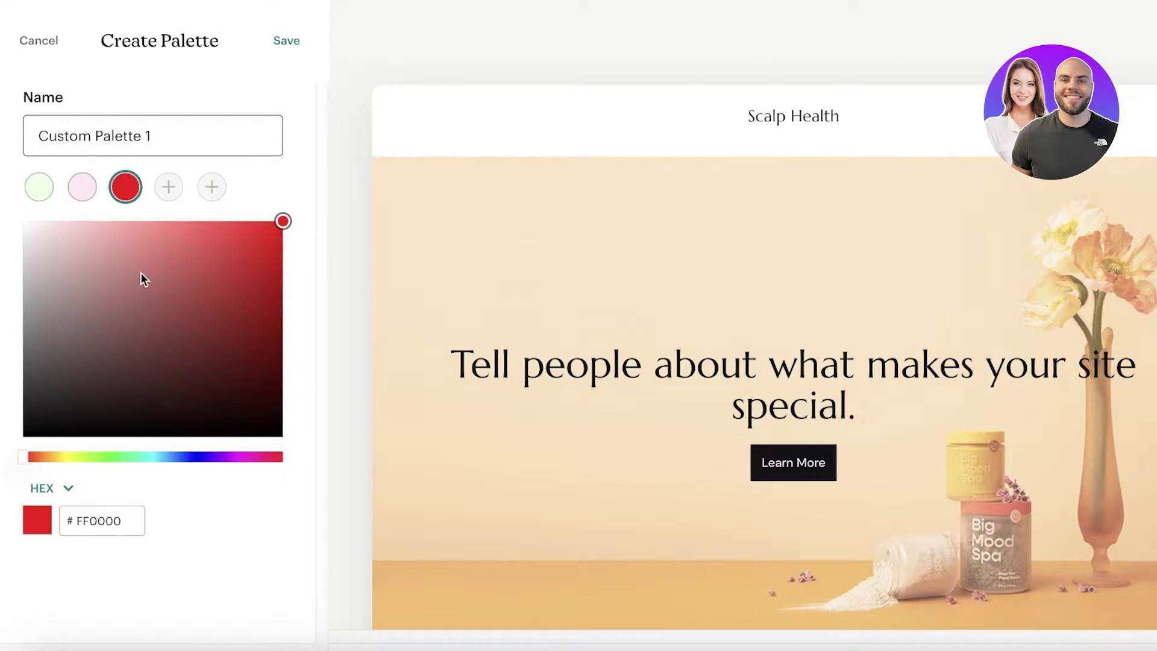
drag(141, 271, 97, 459)
- Add greyish brown and pale blue as colours four and five, then save the palette
click(169, 186)
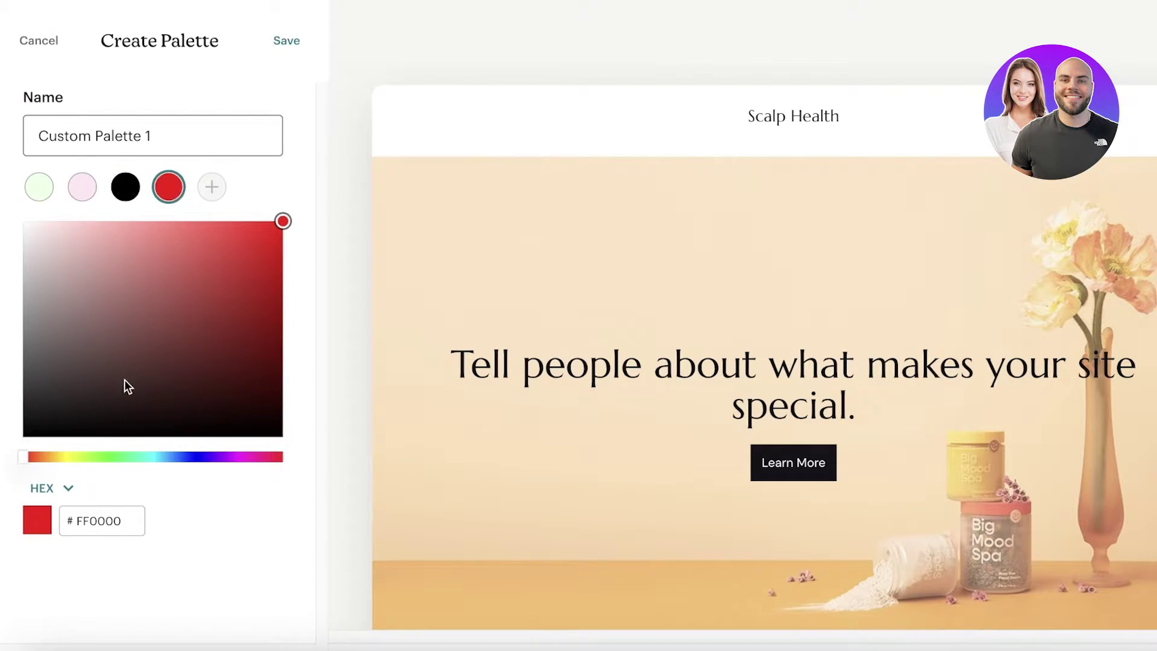
click(45, 459)
drag(52, 400, 79, 316)
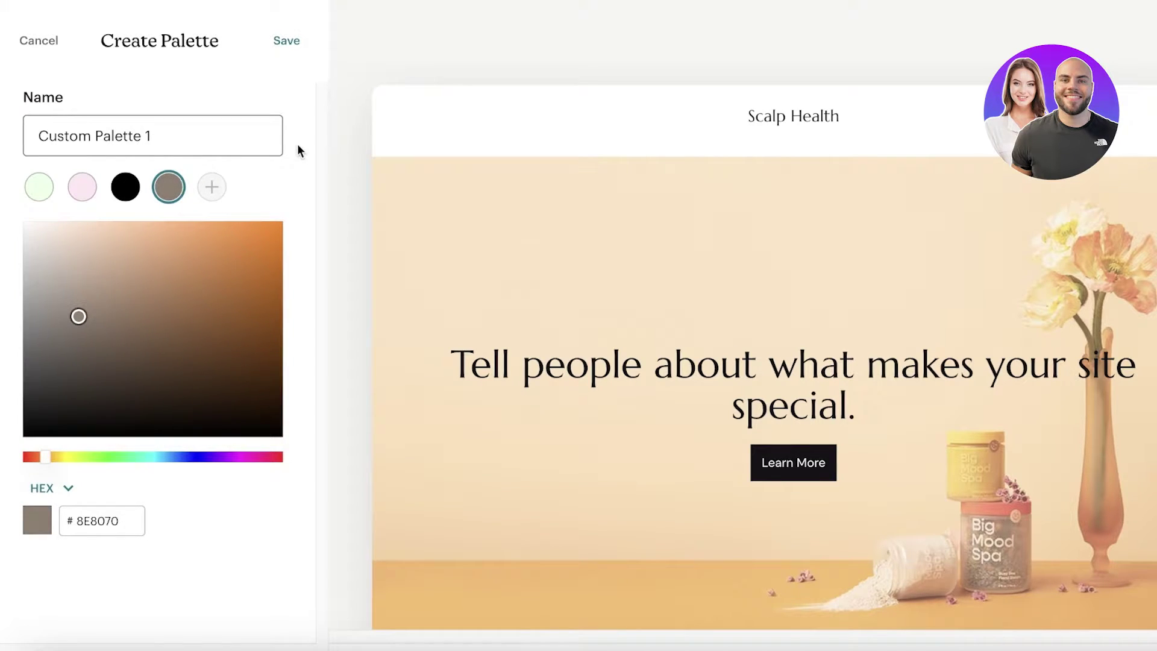
click(287, 38)
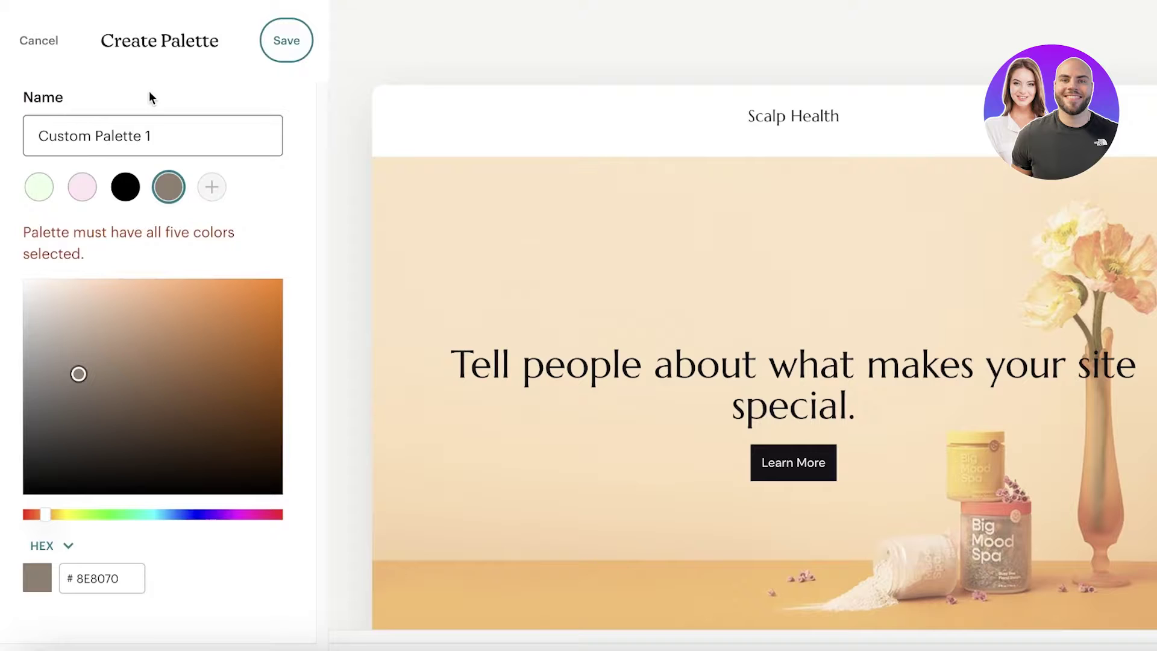
click(211, 186)
click(171, 456)
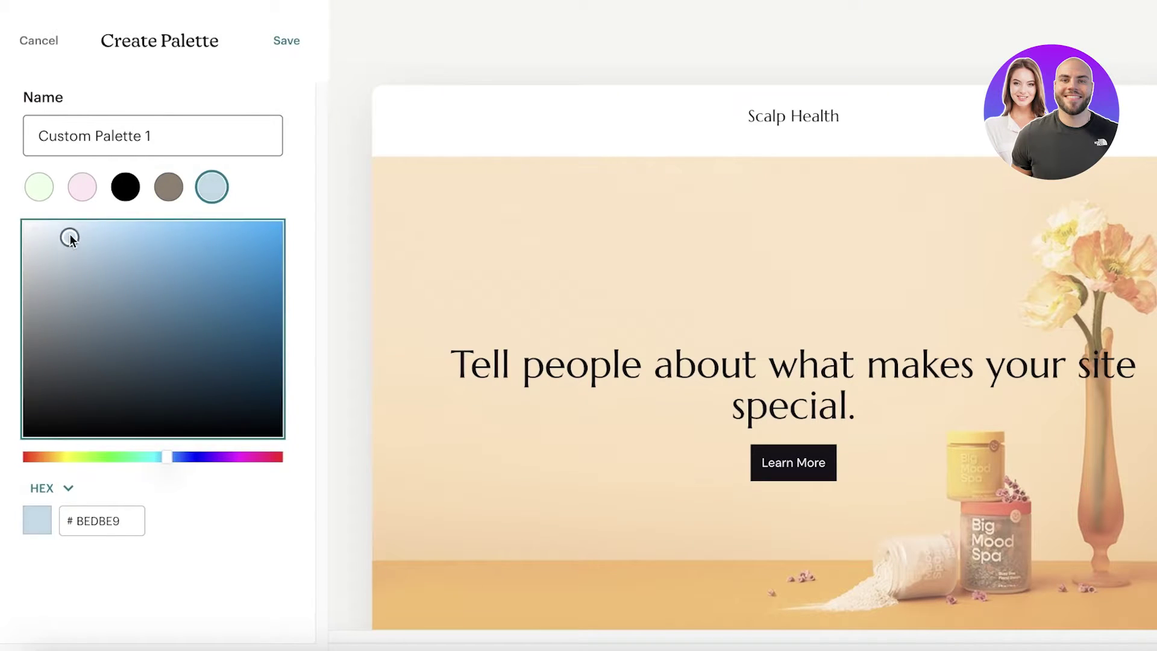
drag(69, 238, 62, 221)
click(284, 40)
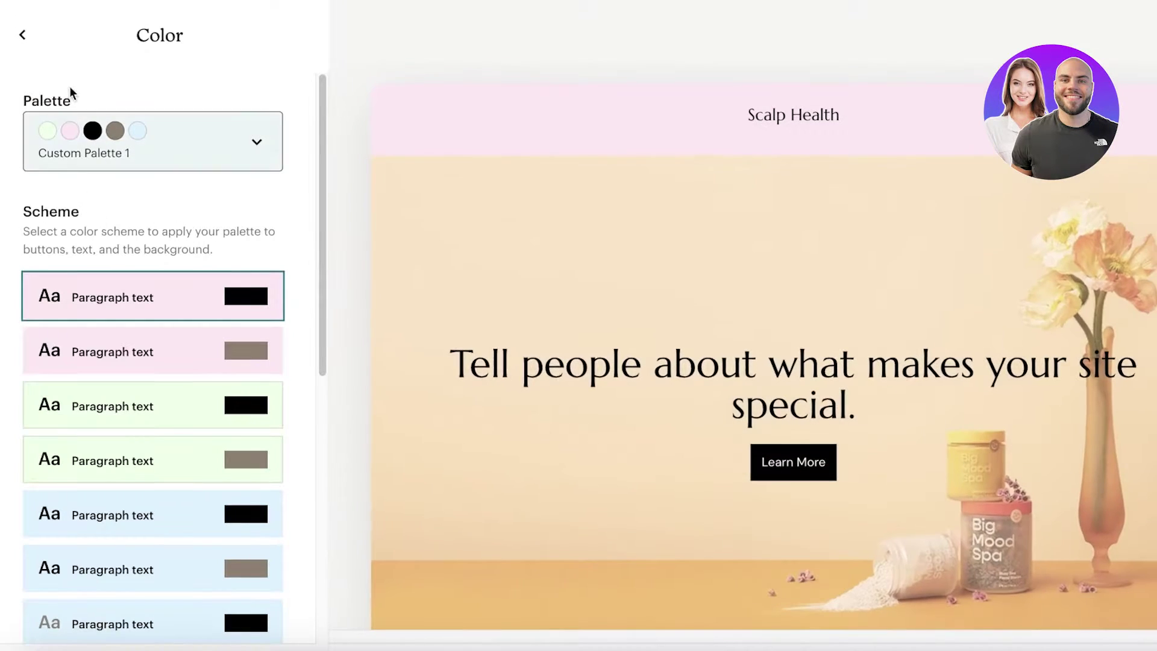
click(22, 34)
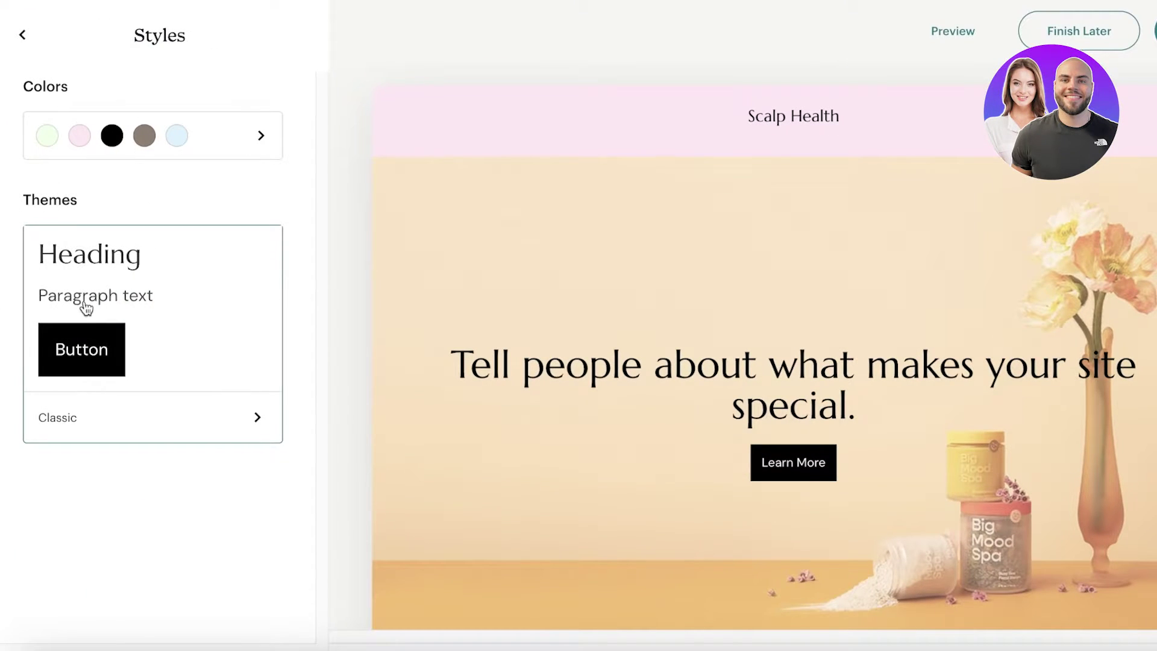
click(15, 38)
mouse_move(722, 185)
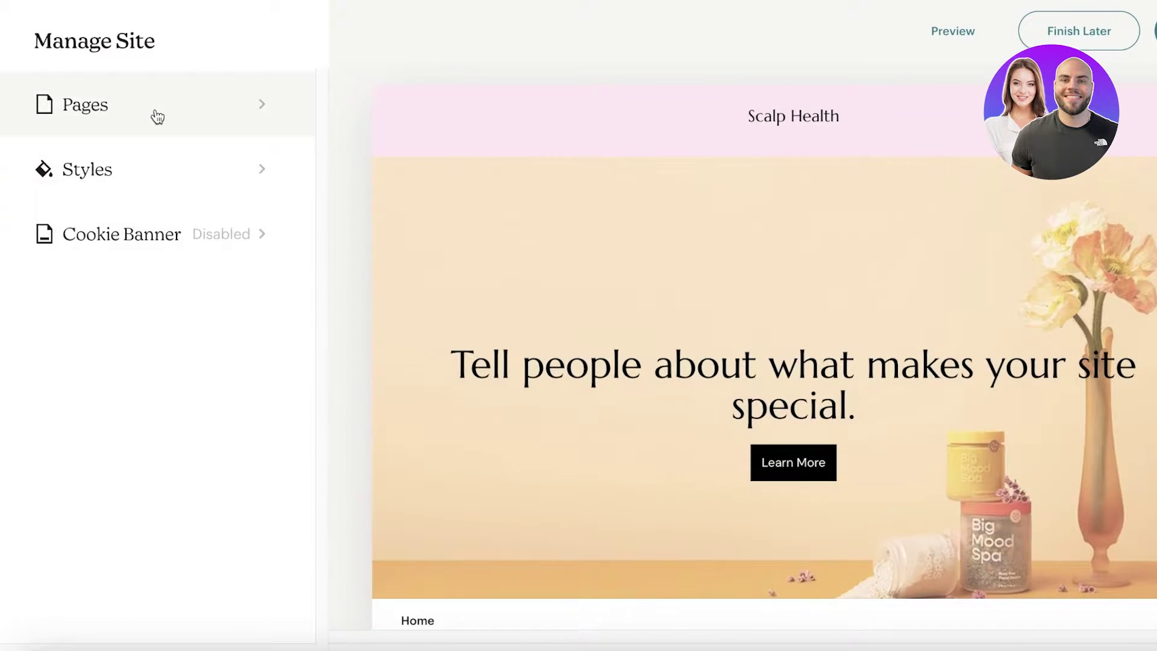
- Bring up the background settings for the Home page's intro section
click(154, 115)
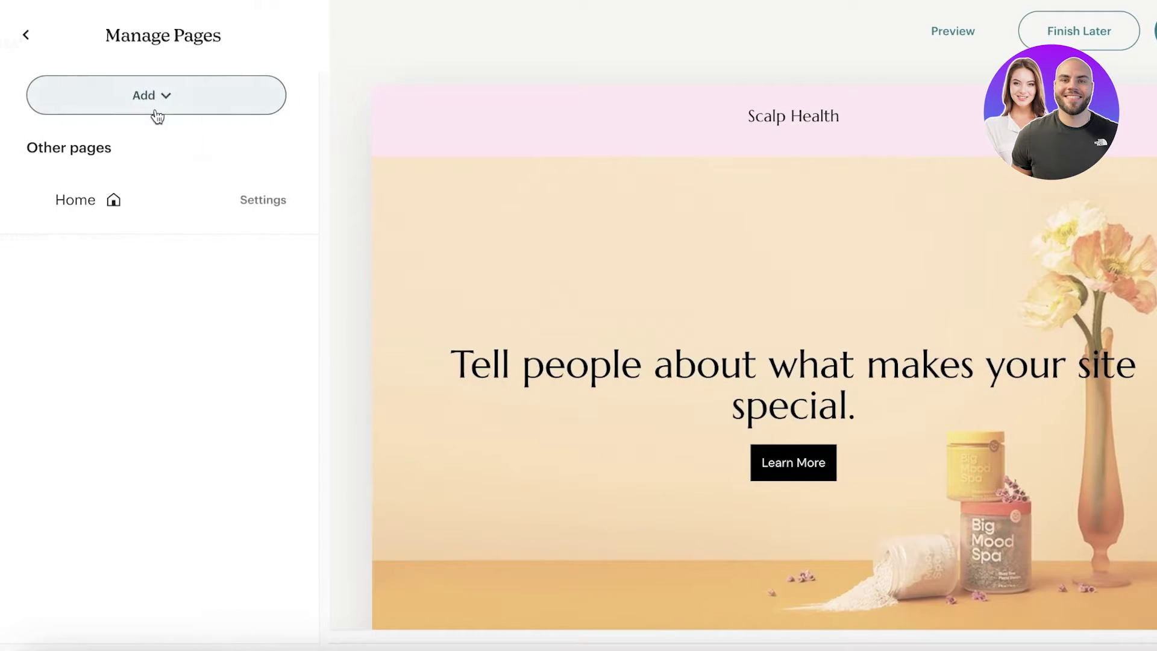
click(99, 197)
scroll(443, 289, down, 5)
scroll(251, 122, up, 5)
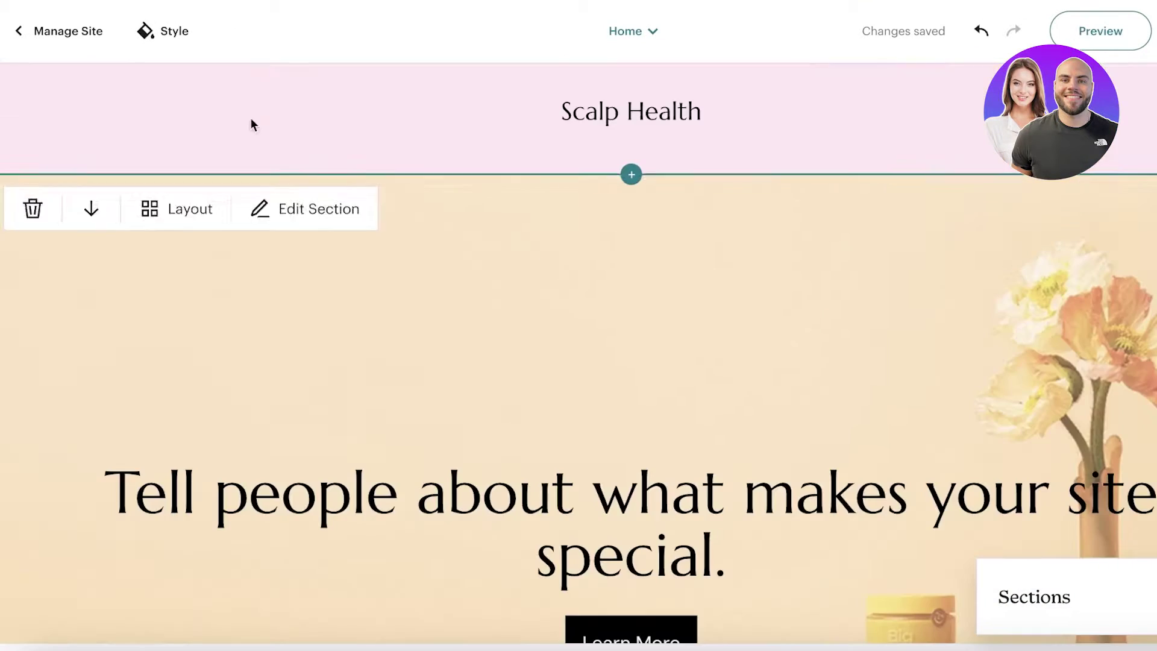
click(21, 32)
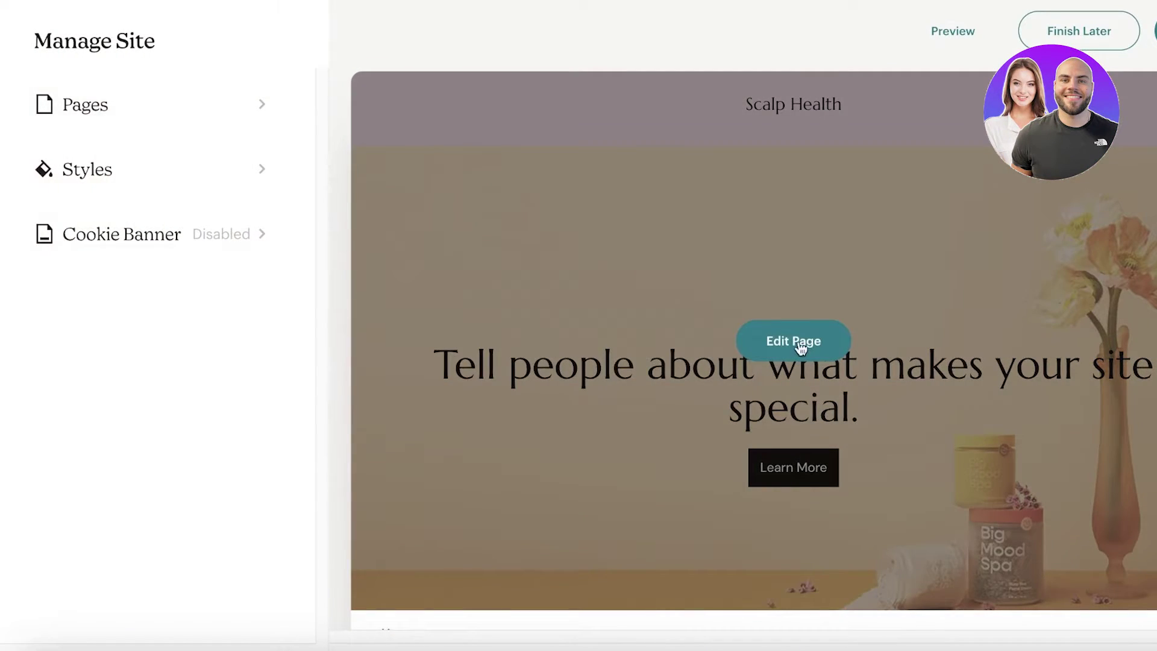
click(794, 337)
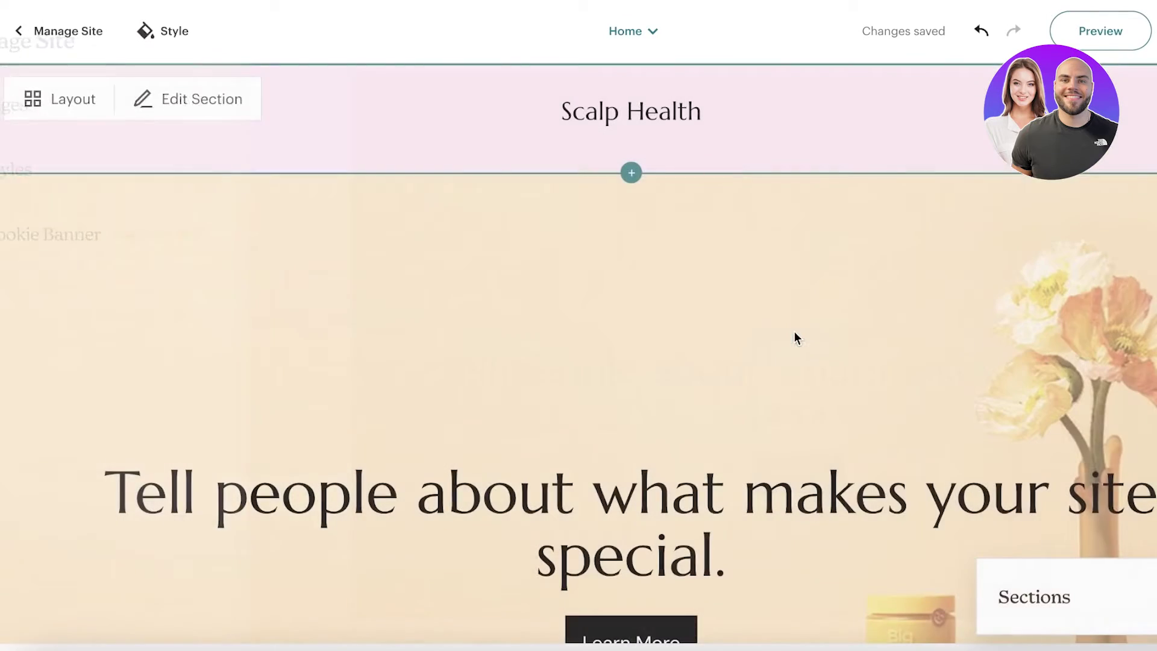
click(567, 242)
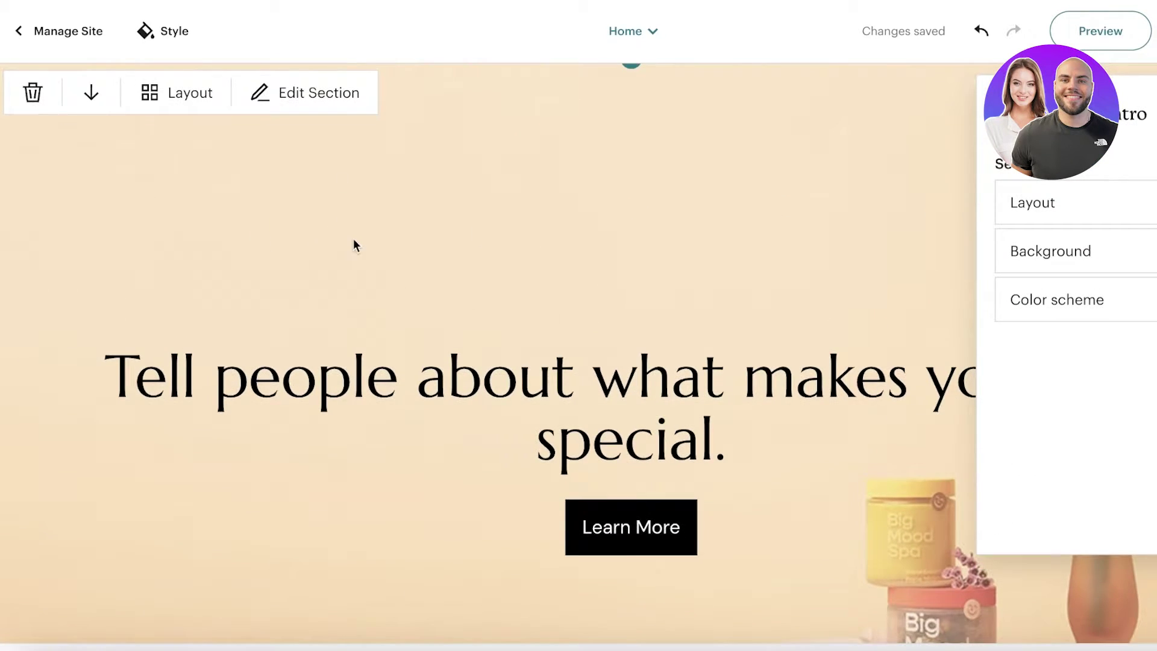
scroll(588, 227, down, 1)
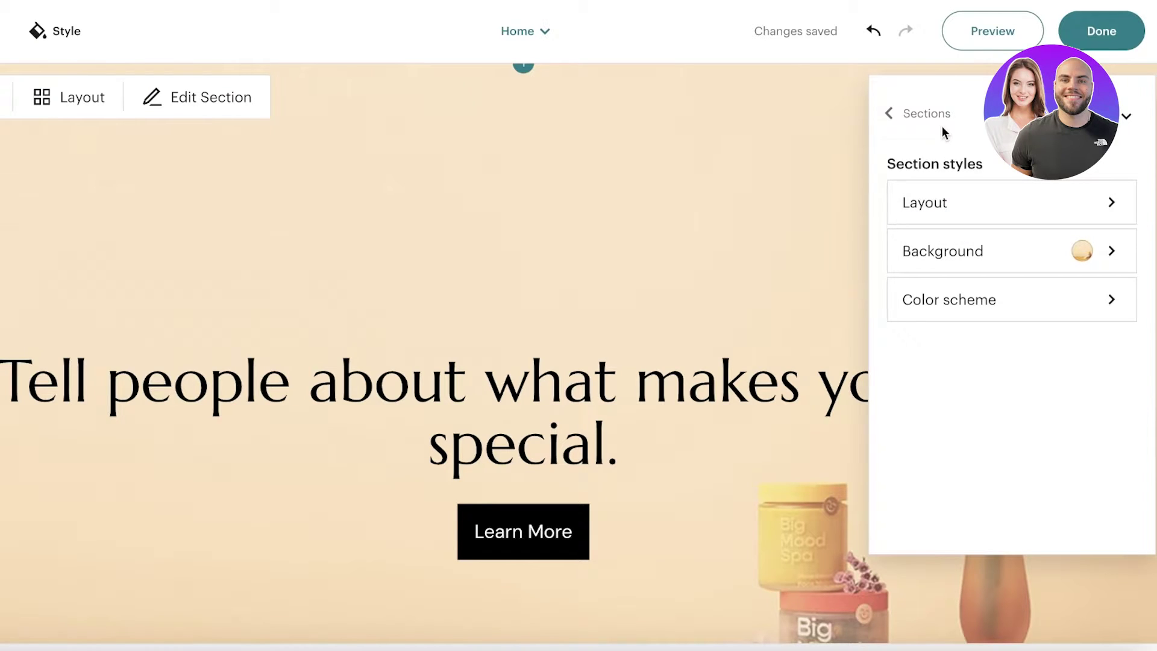
click(973, 245)
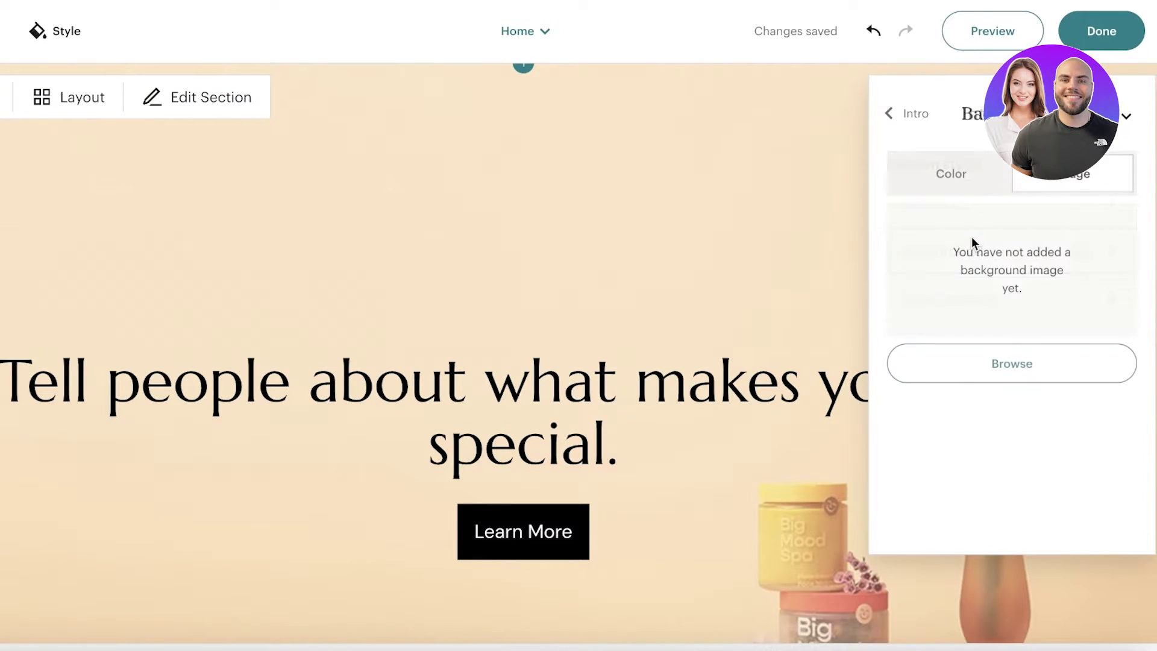
- Try light blue, pink, taupe and light green intro backgrounds before choosing an image background
click(963, 164)
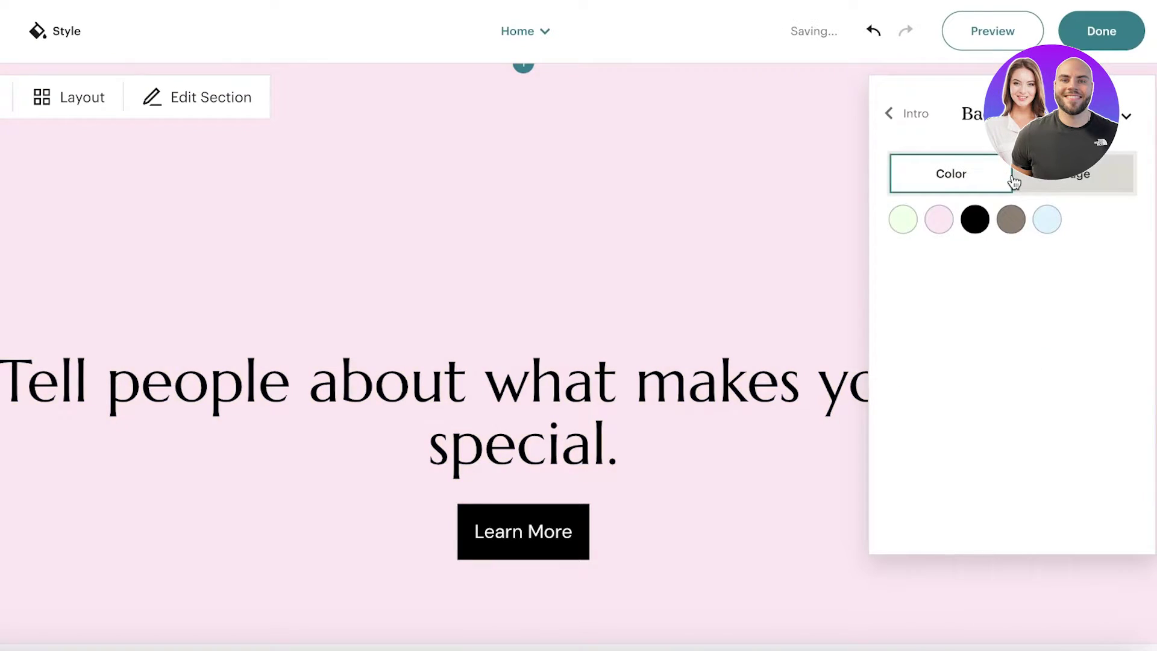
click(1043, 228)
click(940, 224)
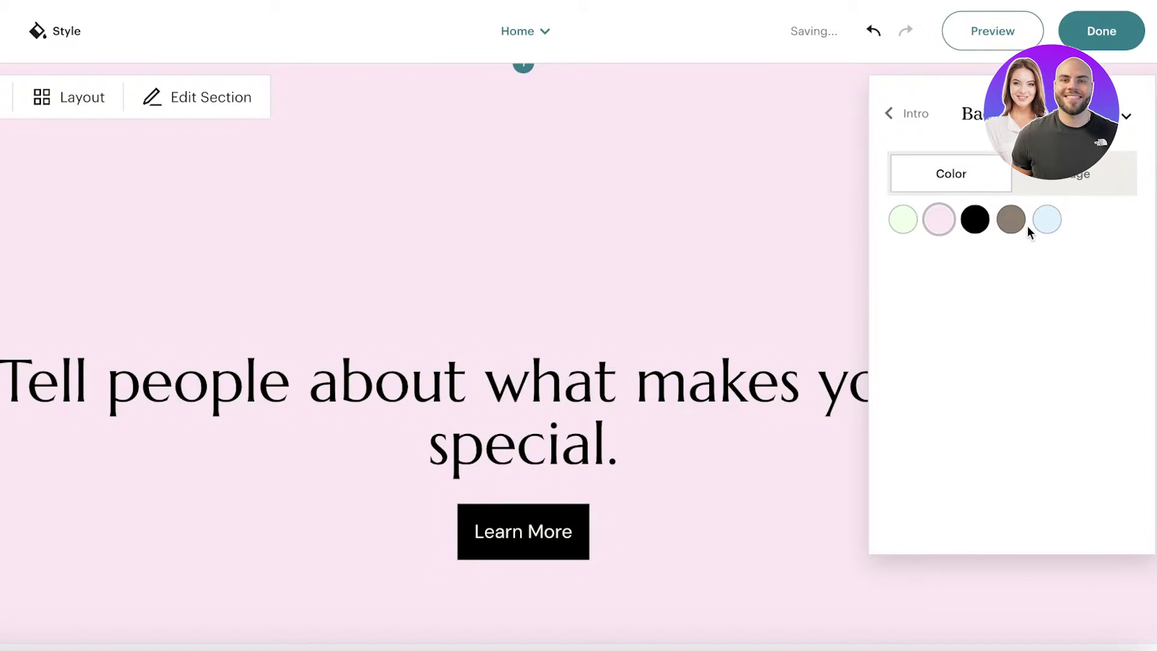
click(1011, 219)
click(1046, 219)
click(905, 220)
click(1040, 181)
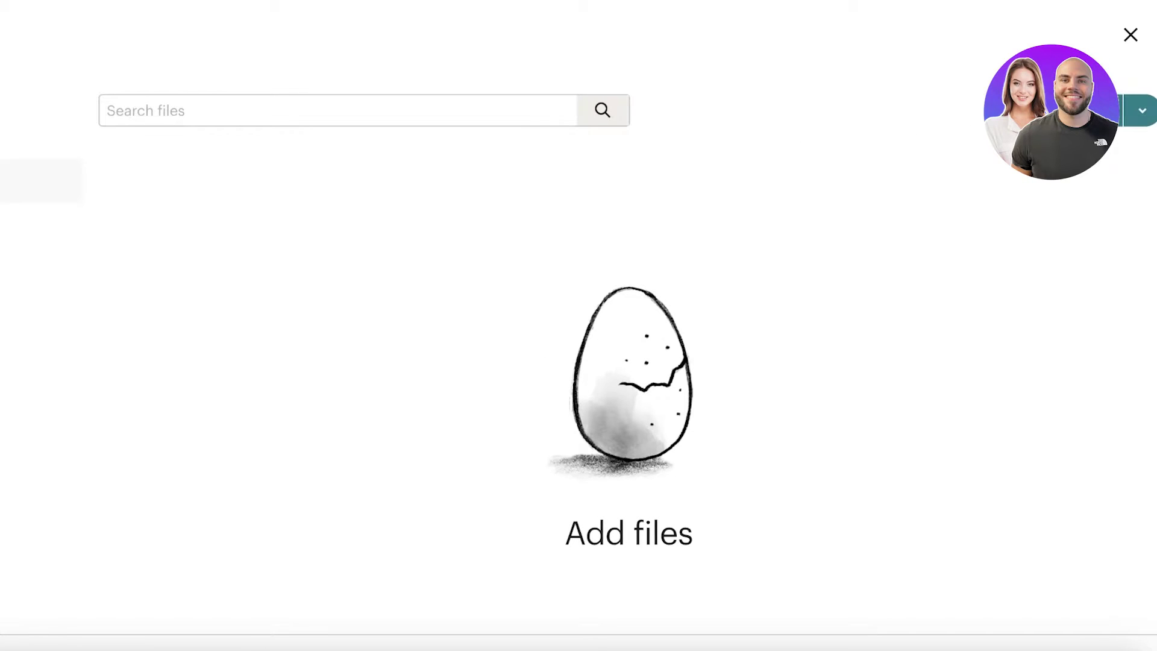
click(633, 233)
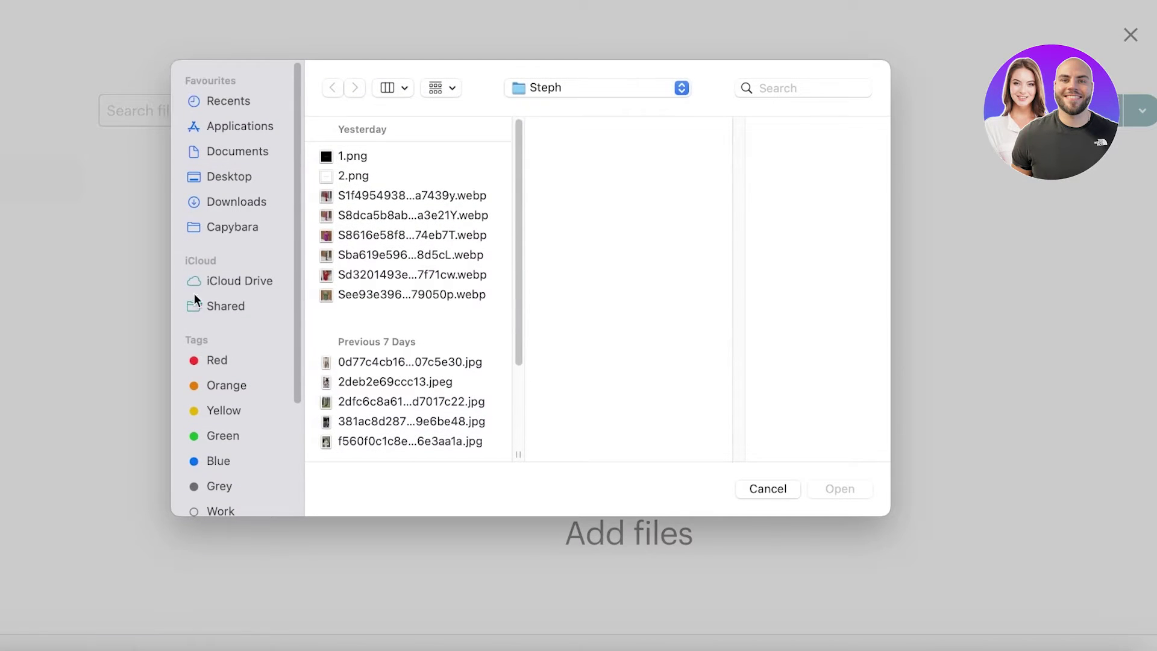
click(242, 226)
click(245, 202)
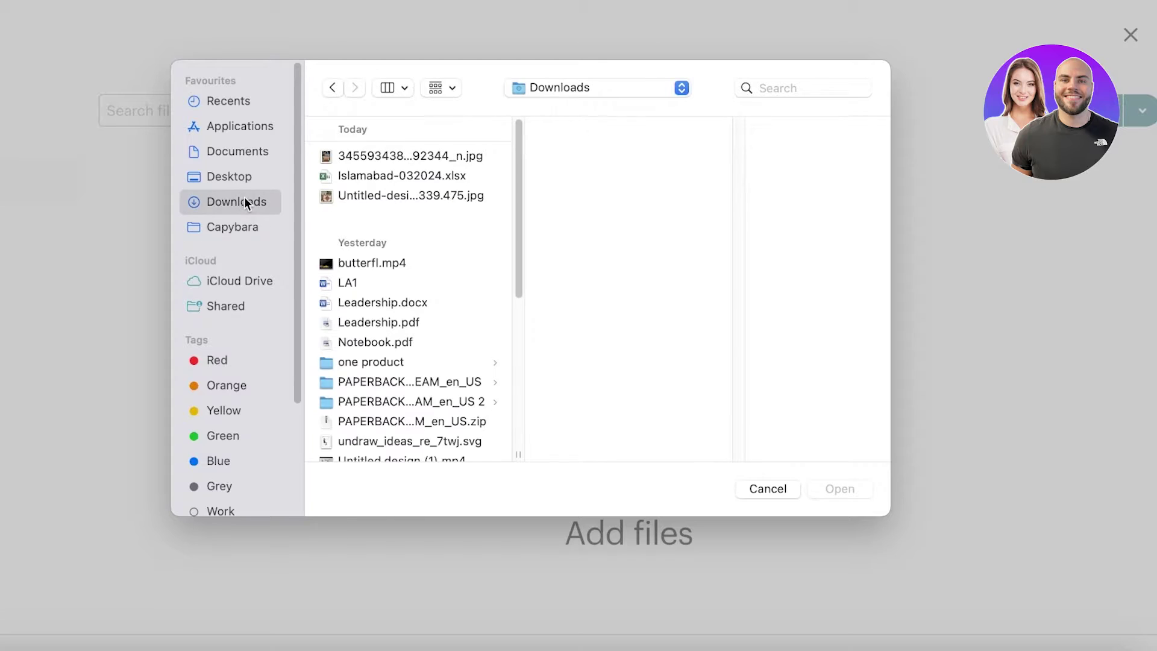
scroll(349, 362, down, 10)
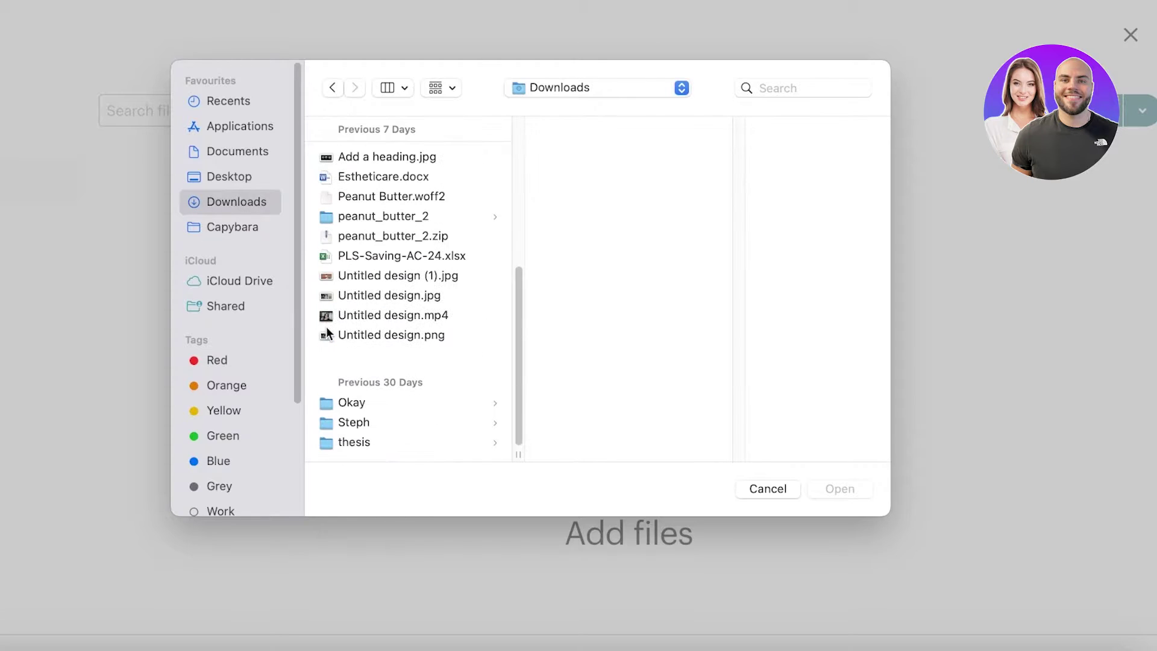
click(368, 421)
scroll(364, 274, up, 5)
scroll(363, 283, up, 4)
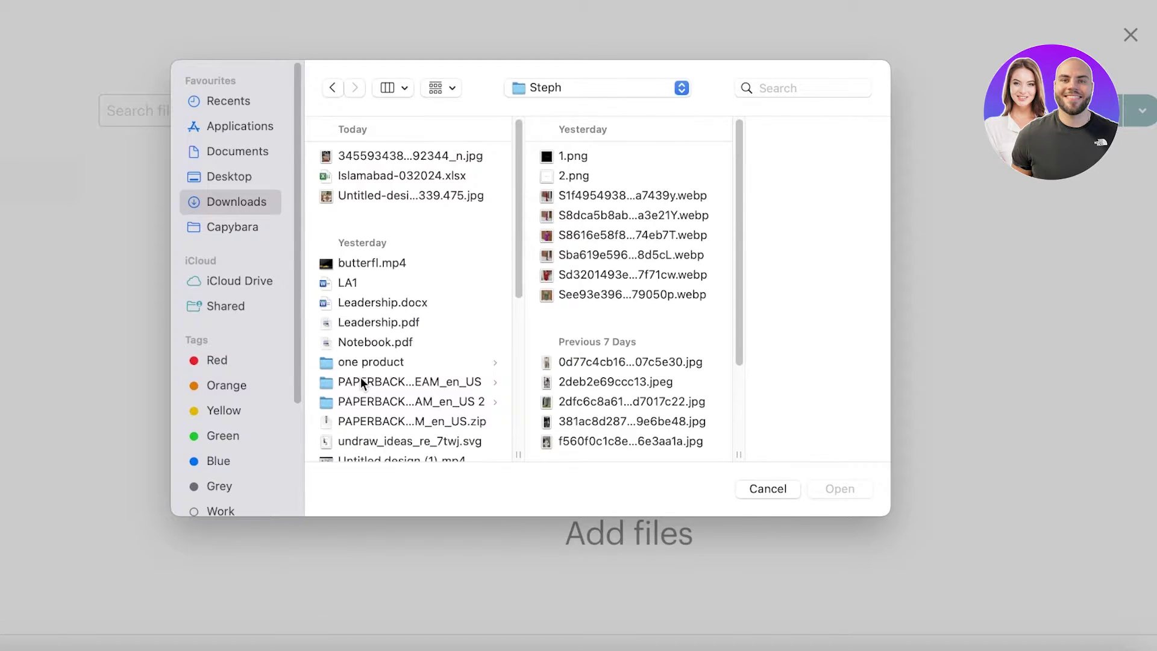
click(361, 362)
click(839, 478)
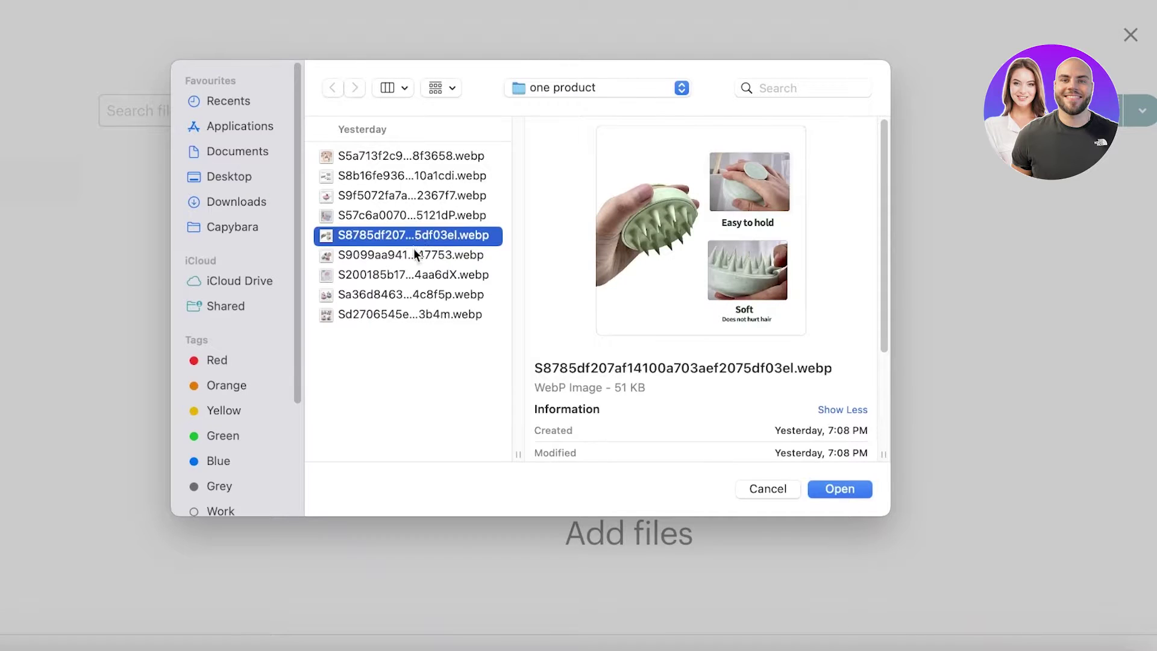
click(413, 254)
click(383, 313)
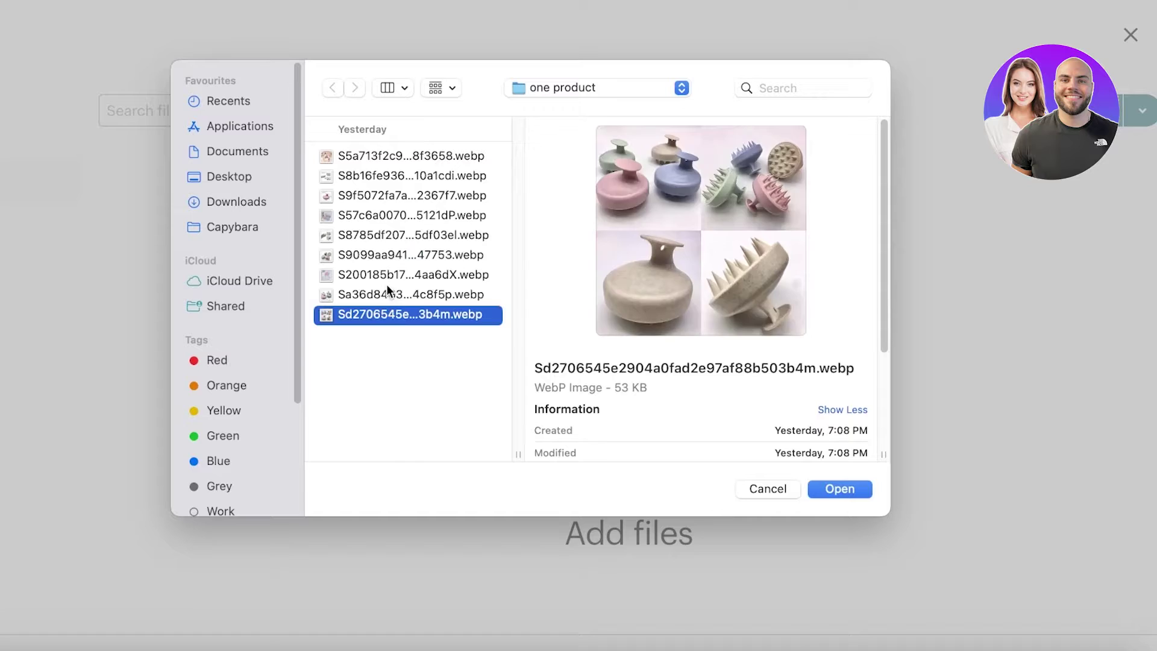
click(390, 271)
click(388, 235)
click(390, 196)
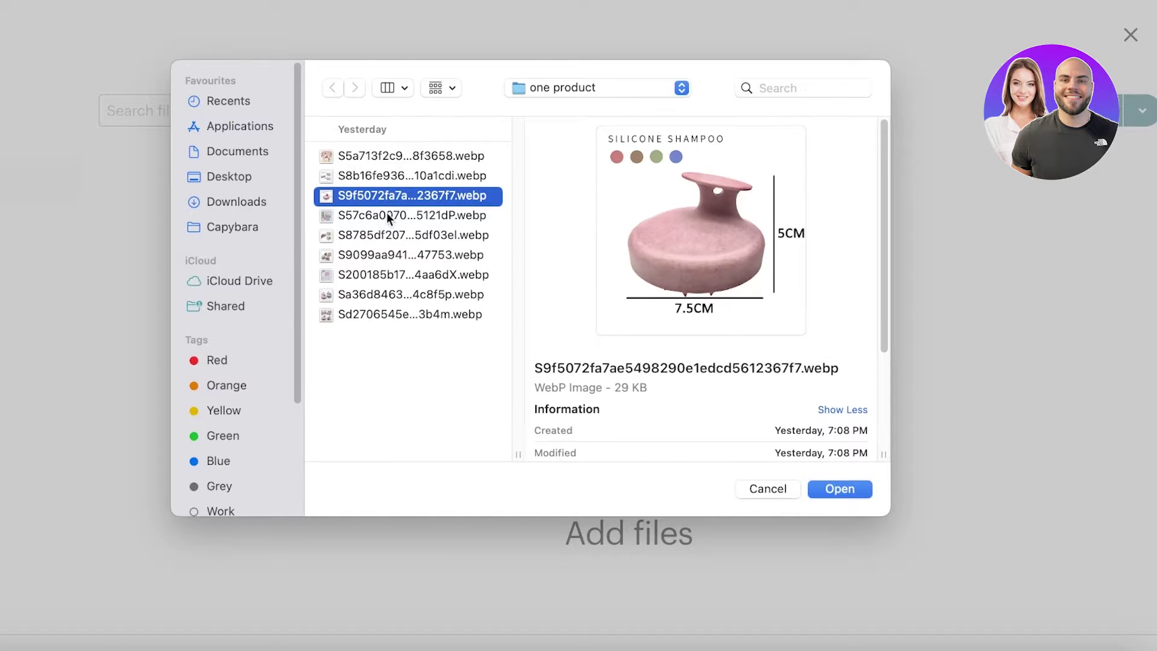
click(395, 176)
click(397, 156)
click(390, 293)
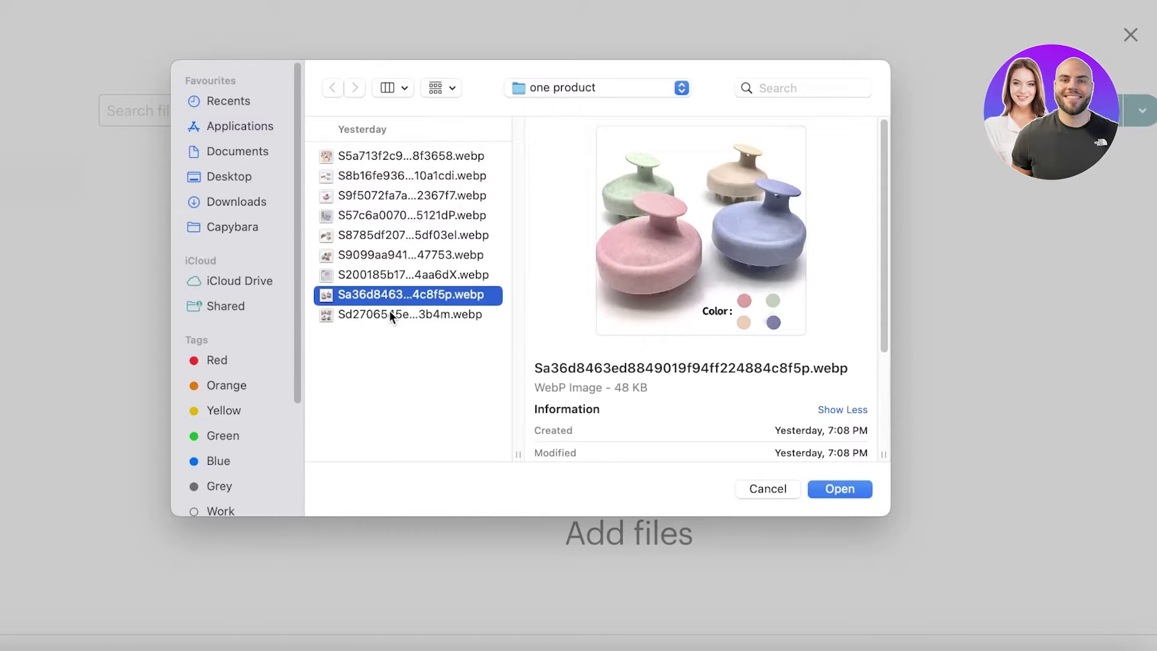
click(390, 314)
click(367, 260)
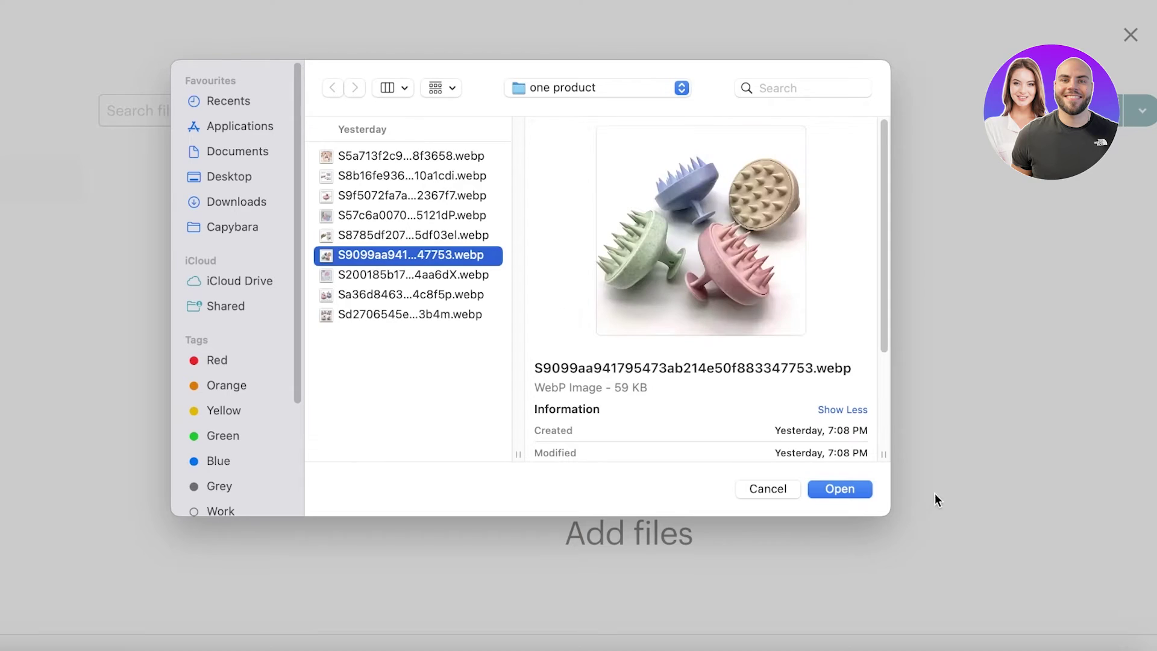
click(821, 491)
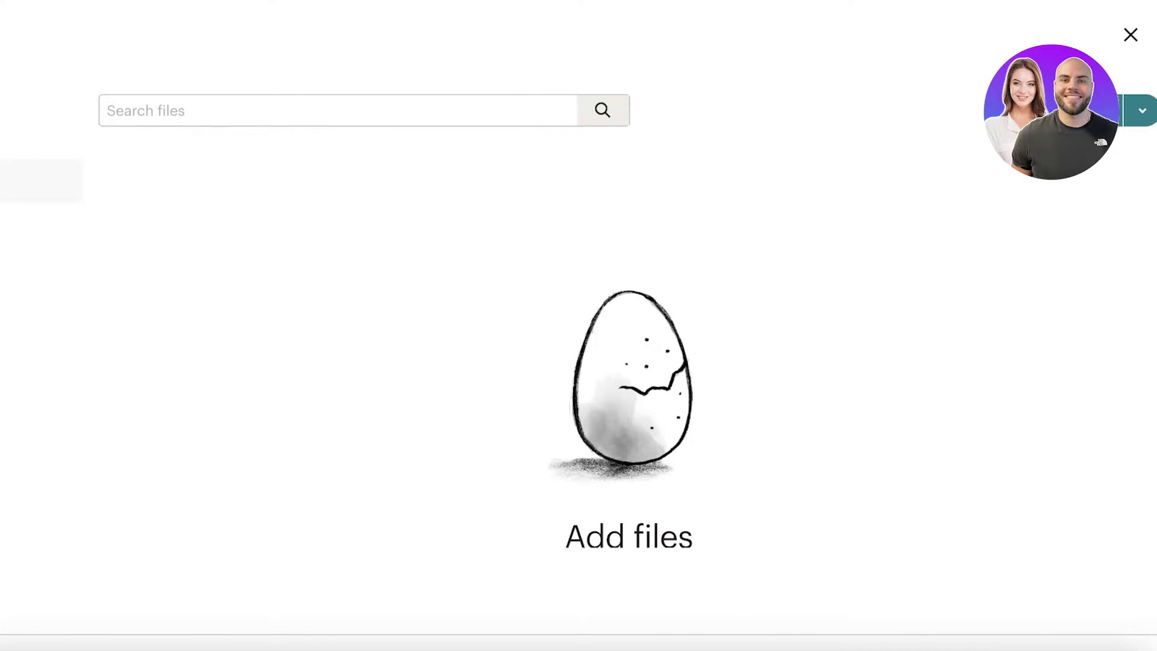
click(1130, 35)
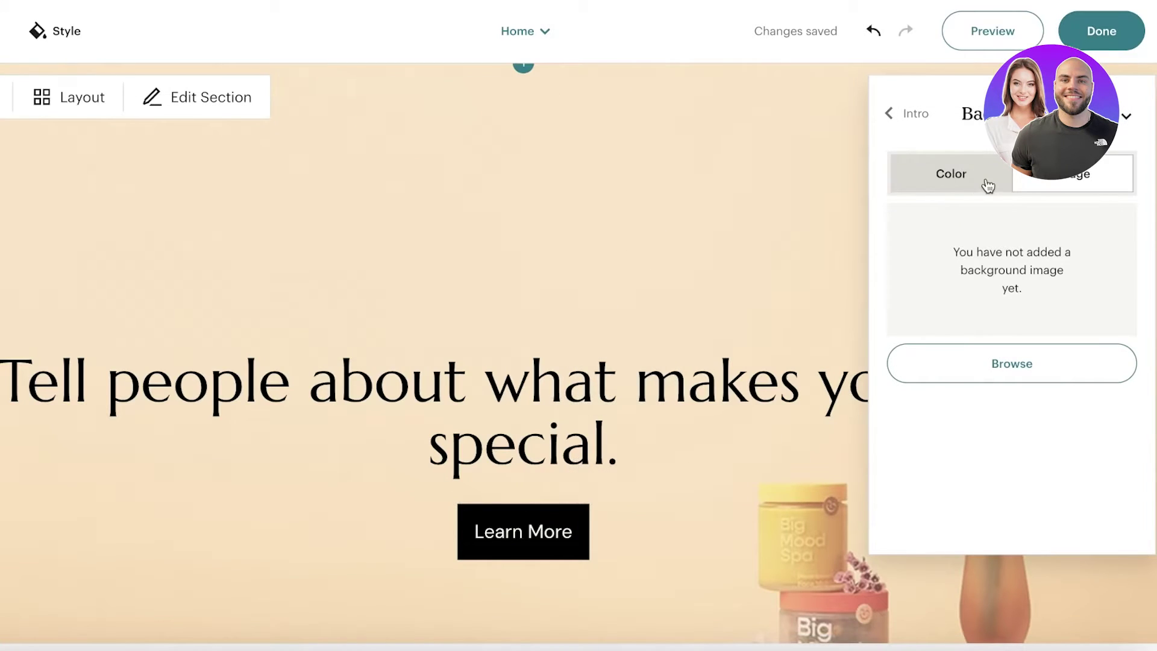
click(961, 173)
click(1049, 180)
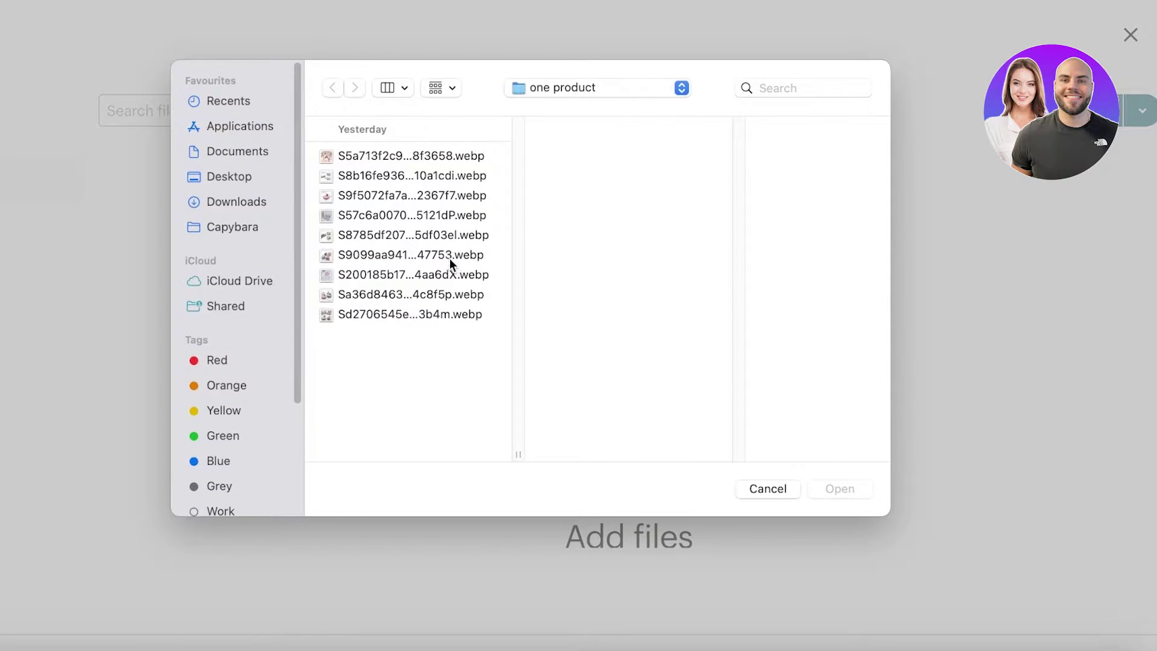
click(449, 256)
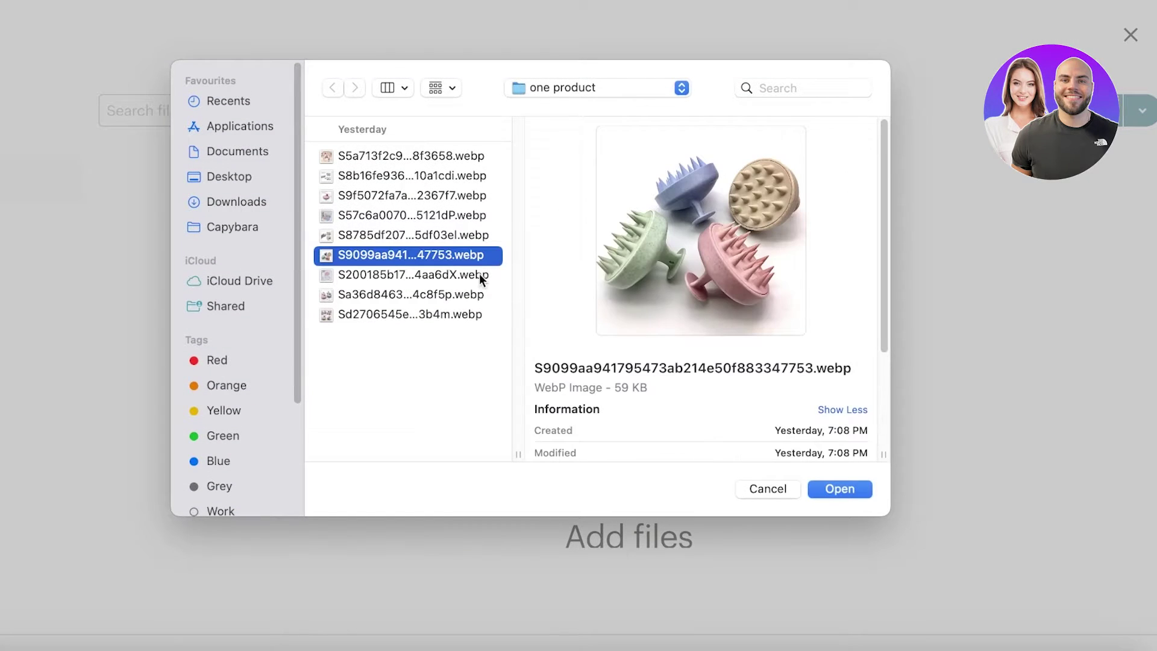
click(841, 488)
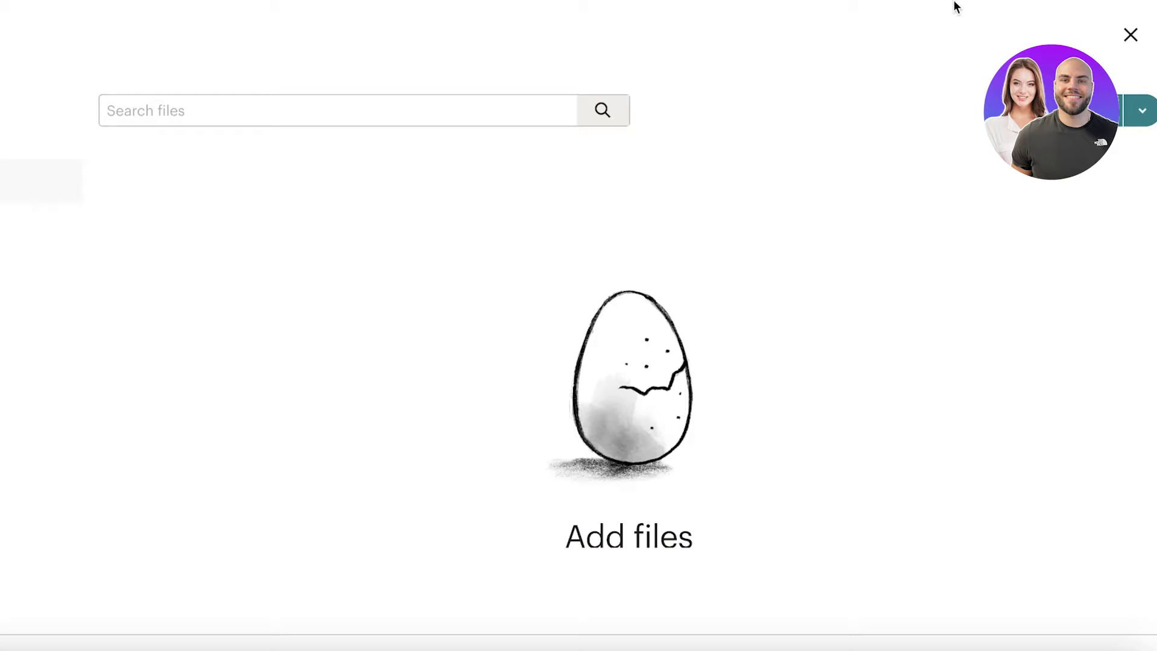
- Close the file library and give the intro section a light blue background
click(1128, 34)
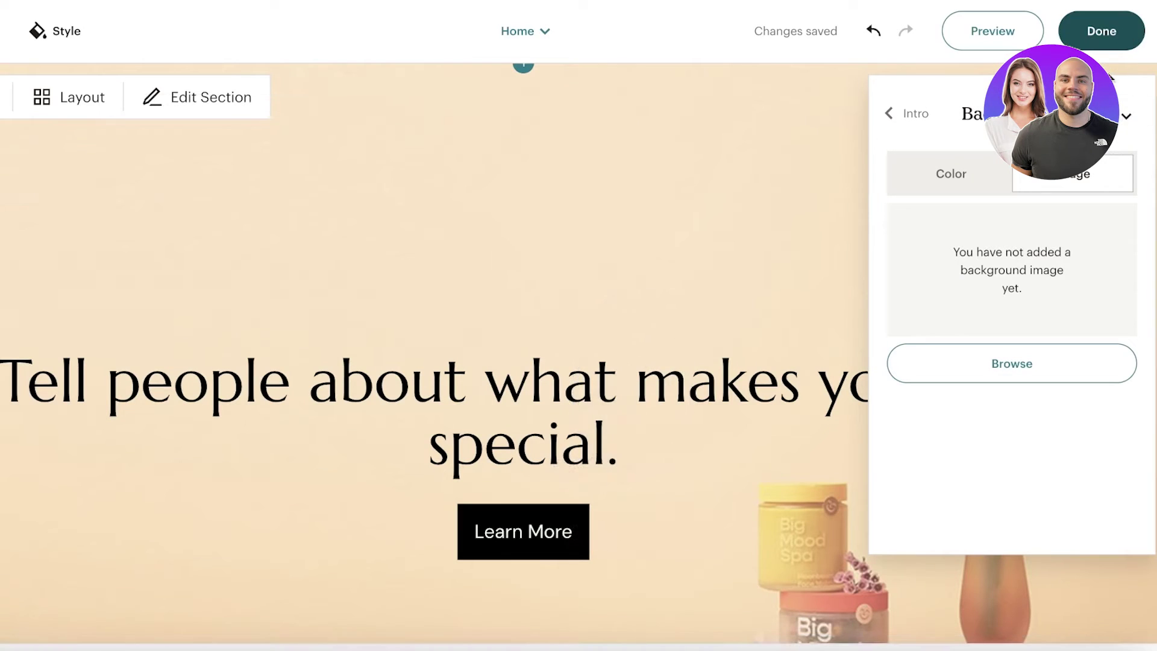
click(940, 172)
click(1040, 223)
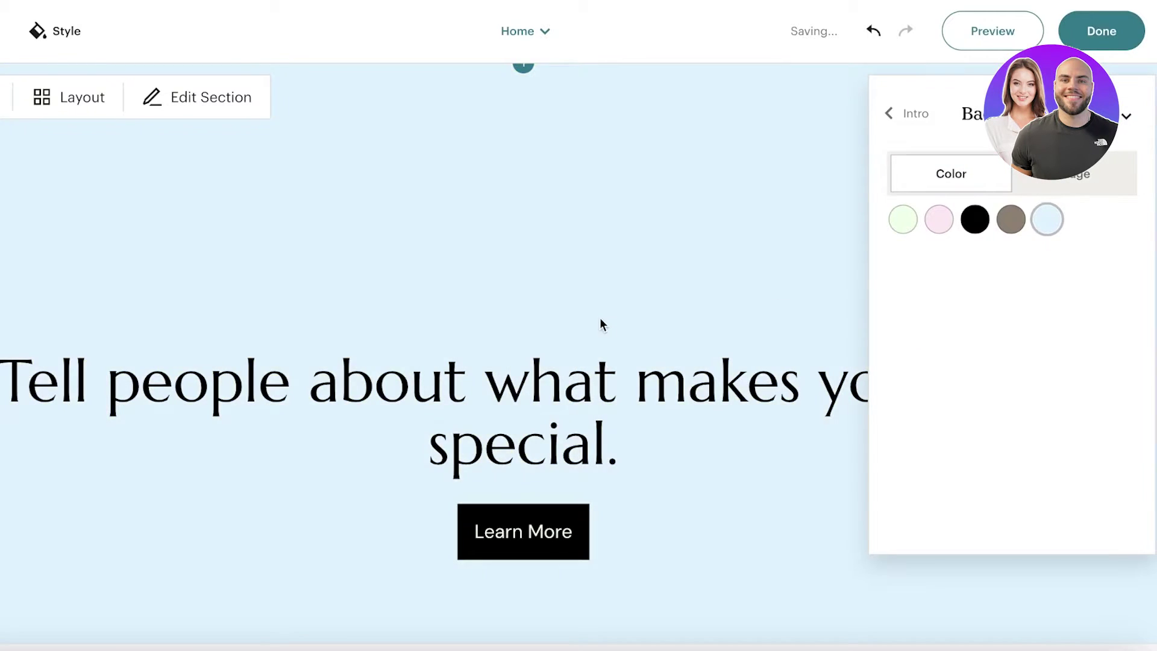
scroll(587, 321, down, 3)
- Retitle the hero 'The best product of 2024', with 'Improve your hair growth and hair density' below
click(545, 234)
triple_click(523, 225)
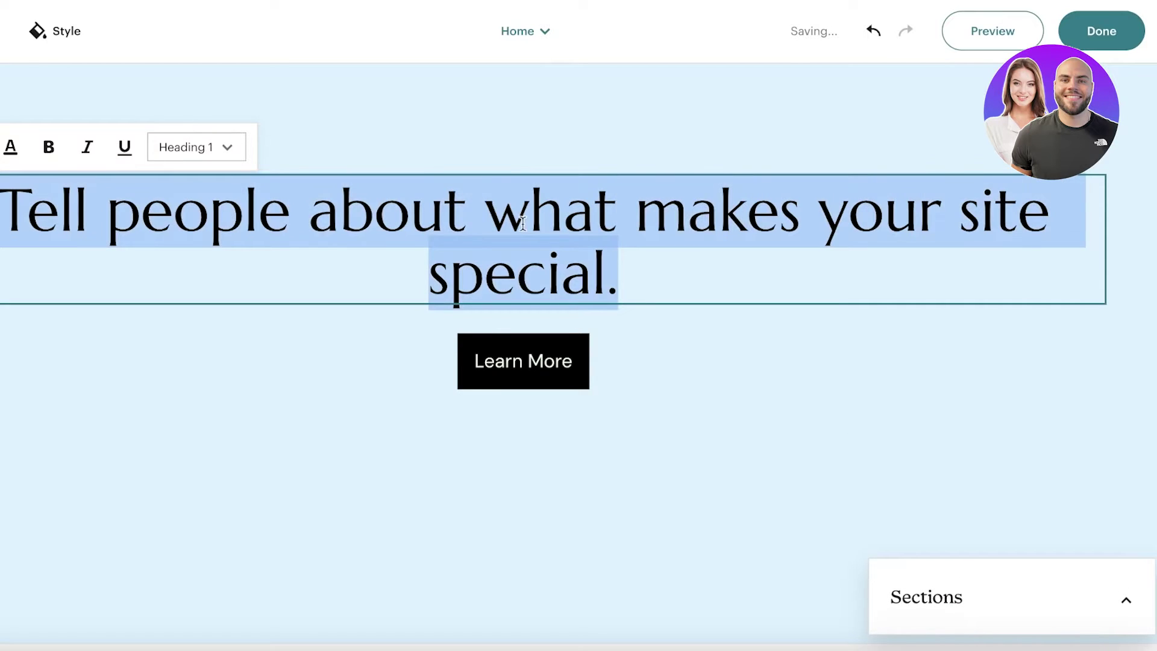
key(BackSpace)
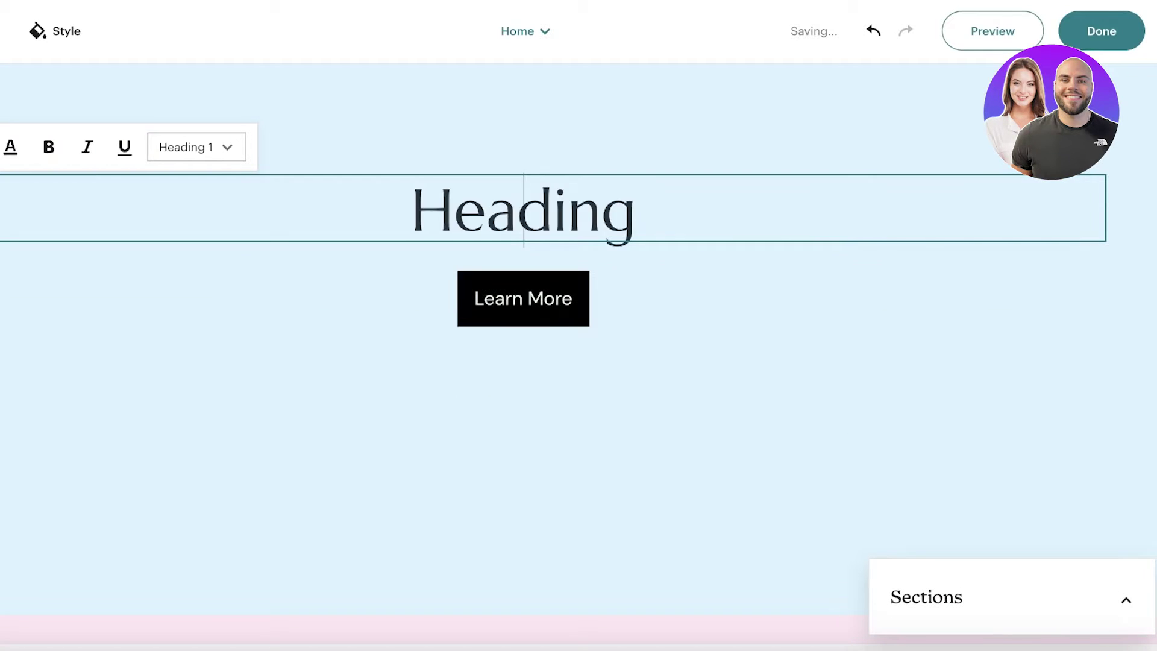
text(The best produ)
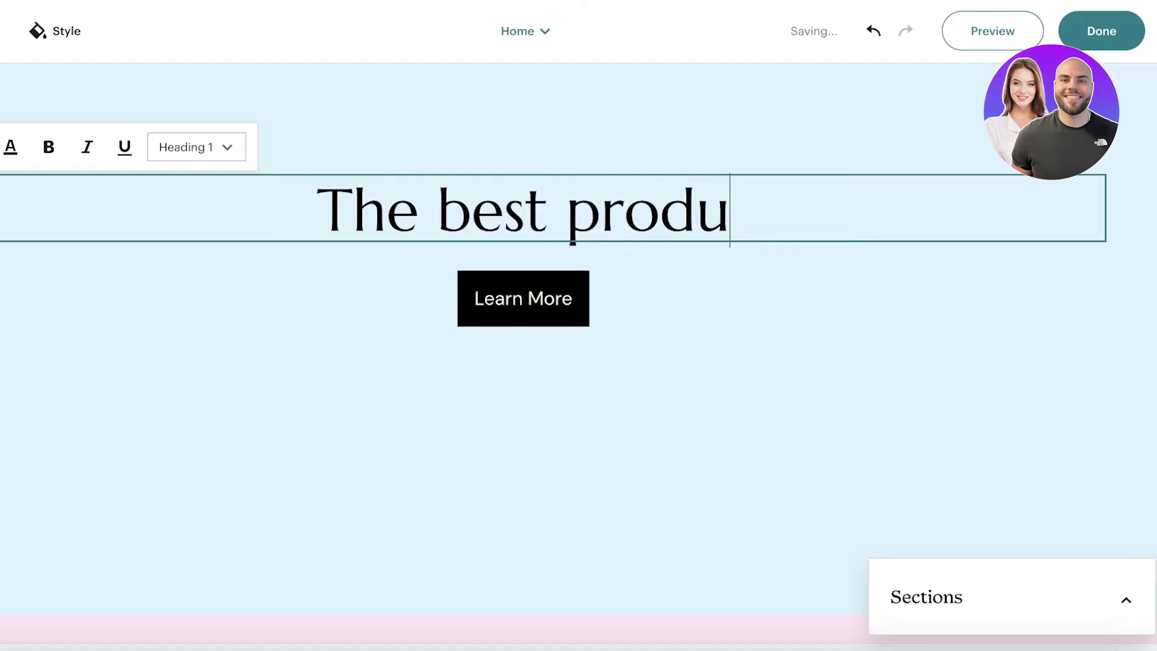
text(ct of 2024)
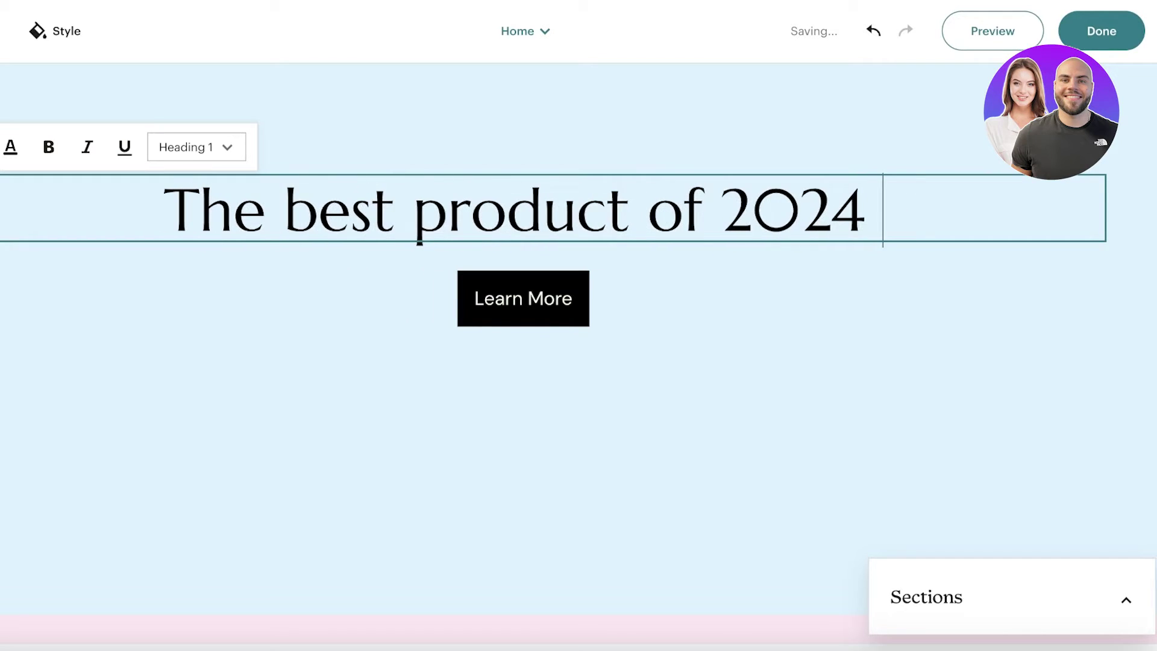
key(Return)
text(Improve your hair growth and hair )
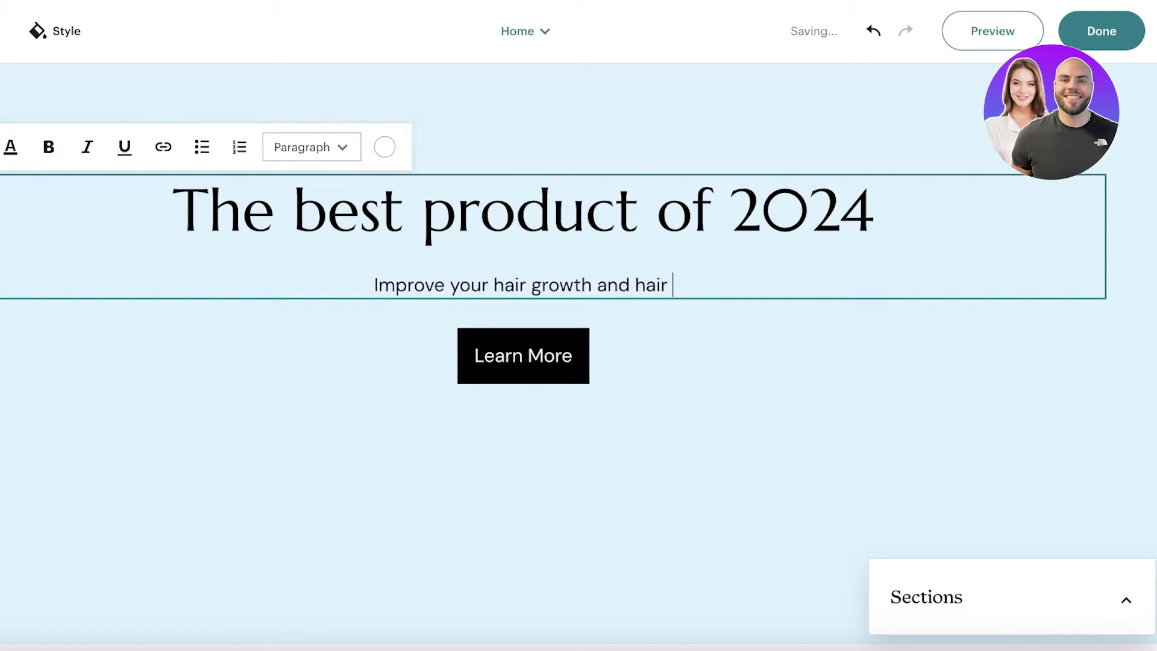
text(ddn)
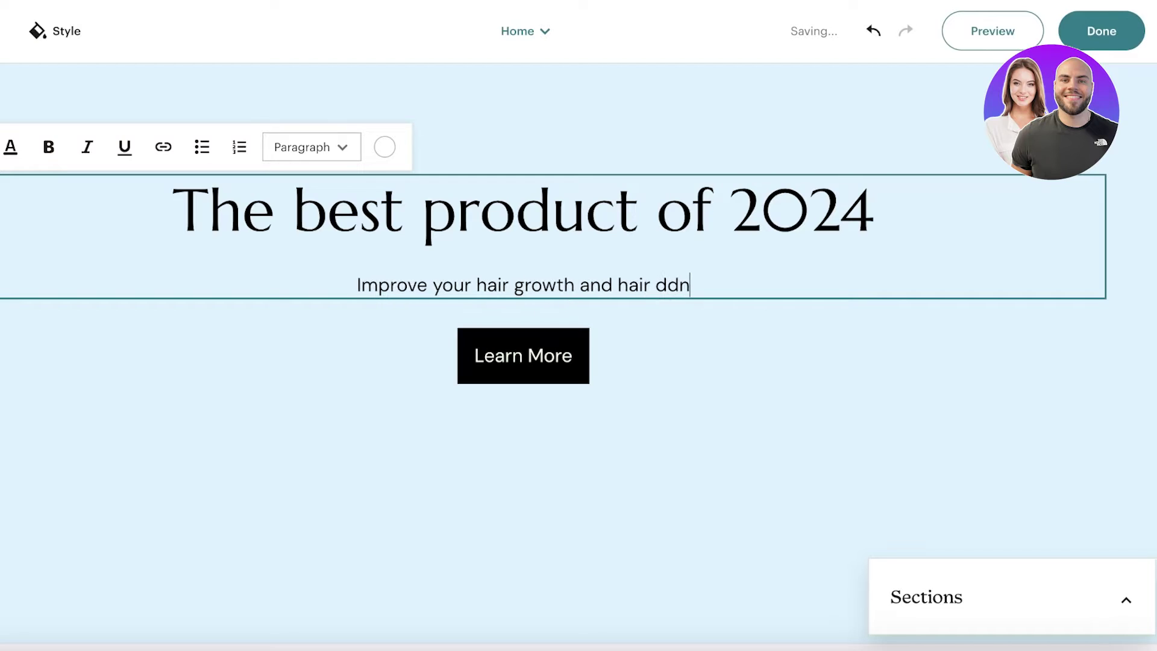
key(BackSpace)
key(BackSpace)
text(ensity)
click(541, 348)
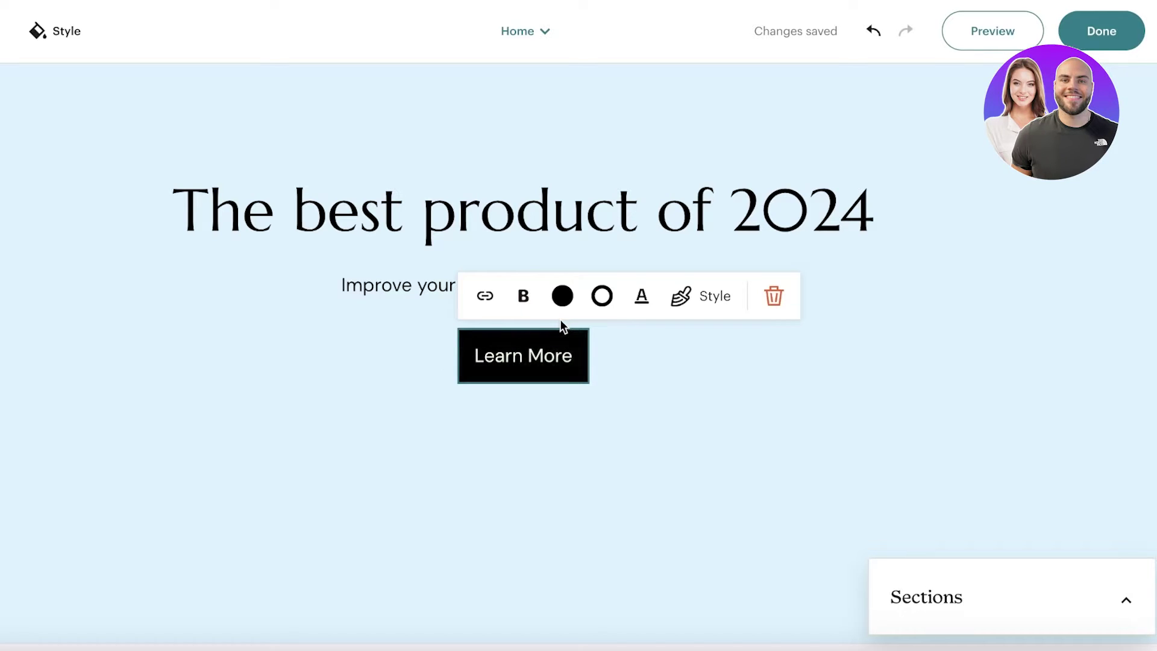
- Check the button's link options, then copy the aliexpress.com address from Chrome
click(484, 295)
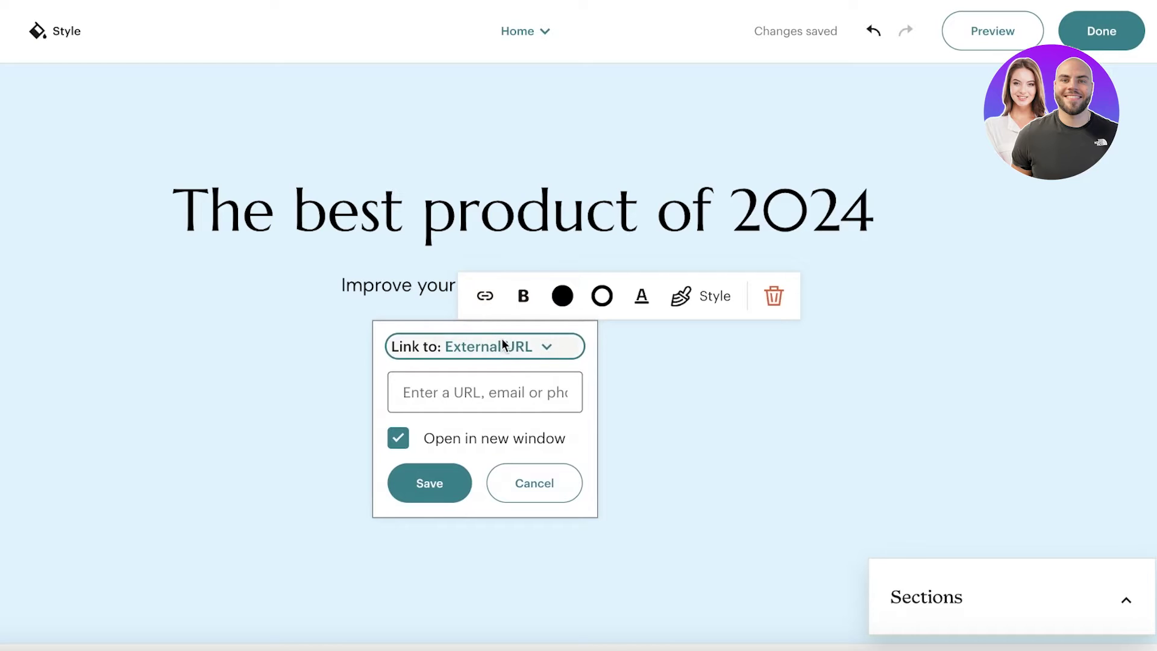
click(502, 338)
click(485, 351)
click(468, 389)
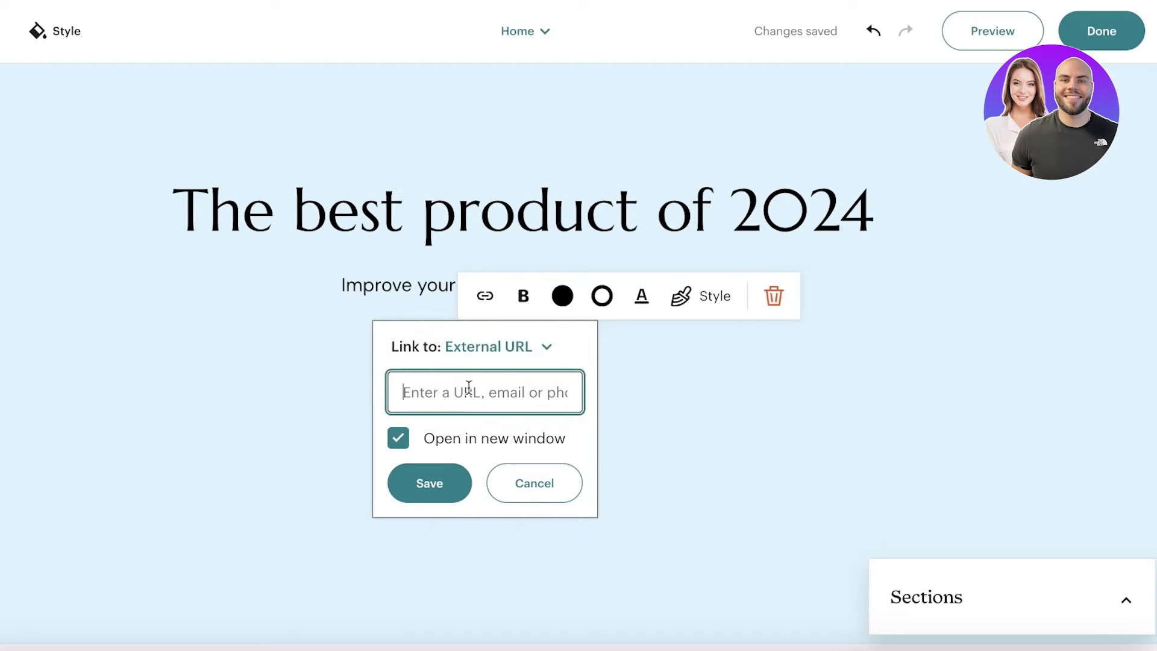
click(429, 483)
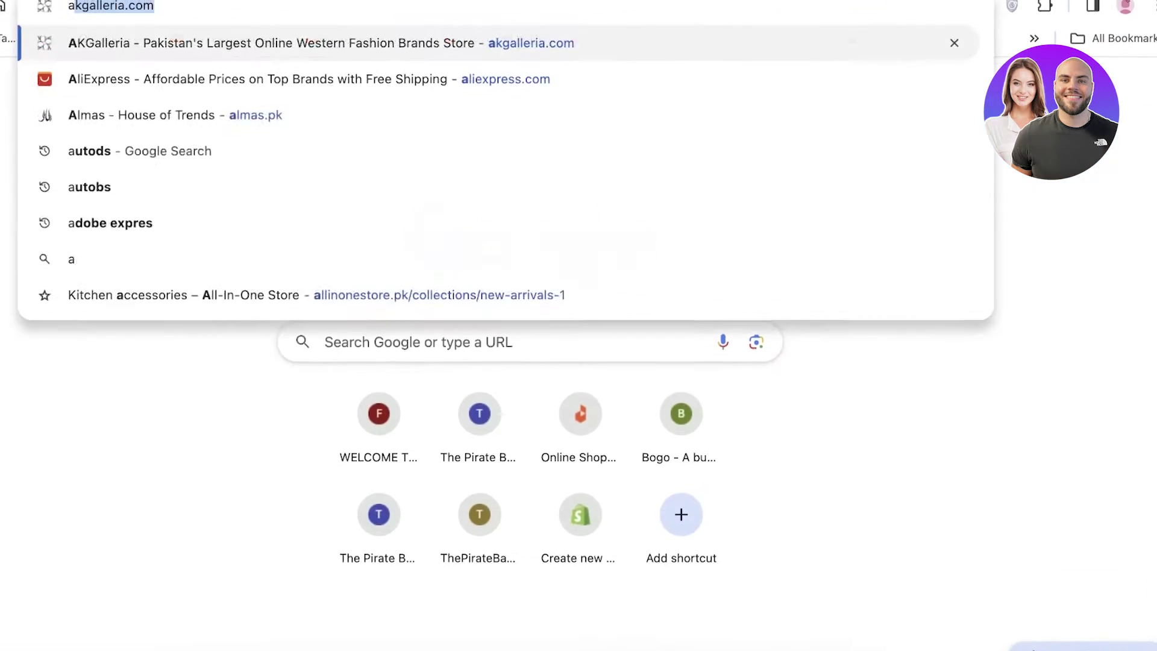
text(k)
key(BackSpace)
key(BackSpace)
text(aliexpress.com)
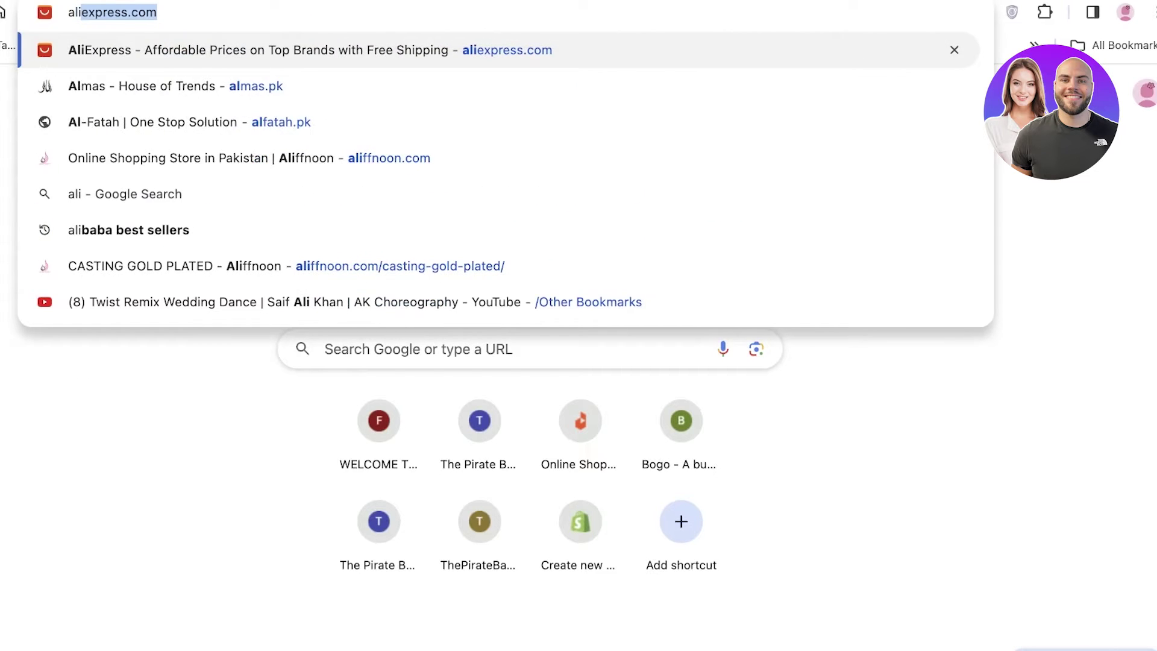
key(Return)
click(398, 12)
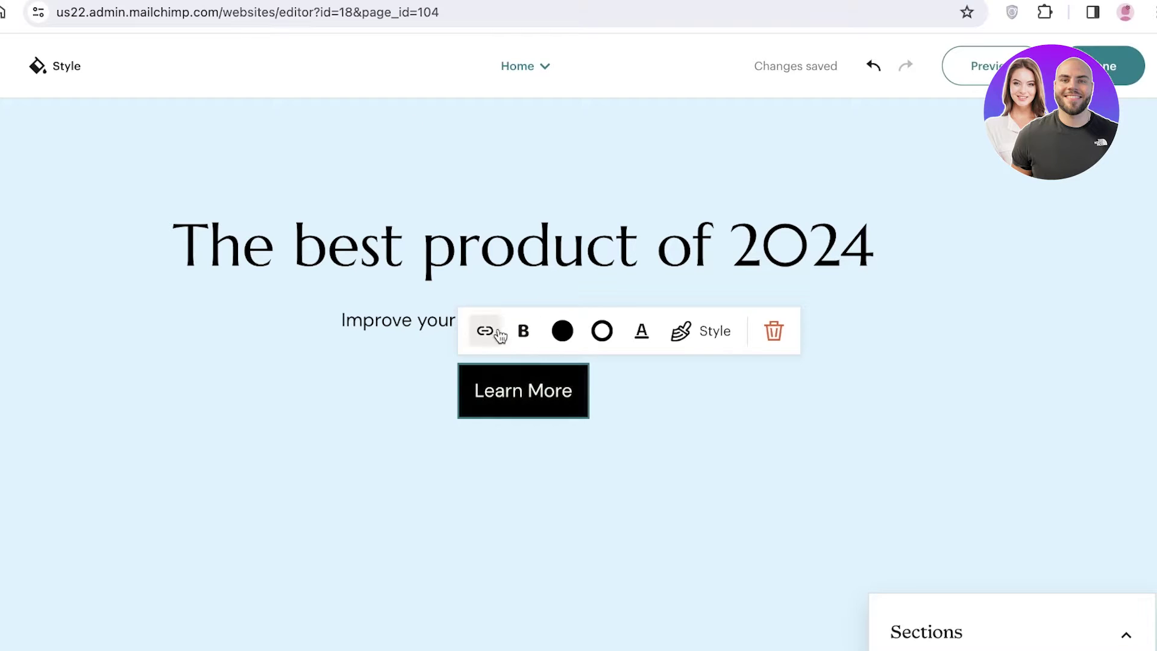
- Paste aliexpress.com as the hero button's link and save it
click(485, 331)
click(493, 419)
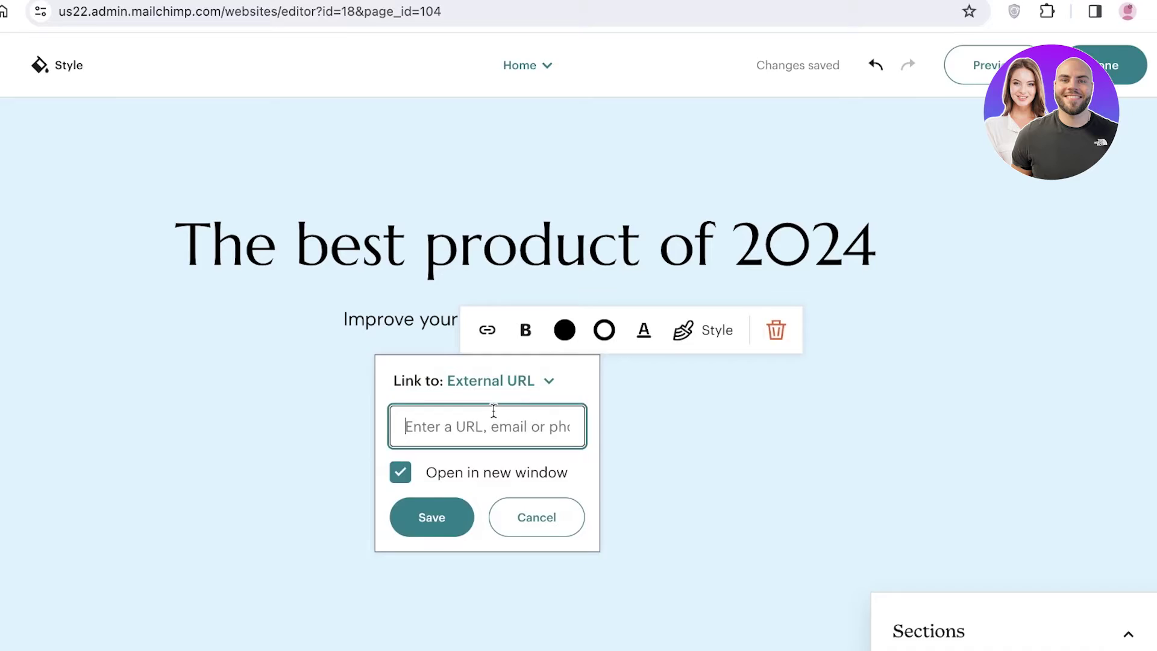
key(ctrl+v)
key(Return)
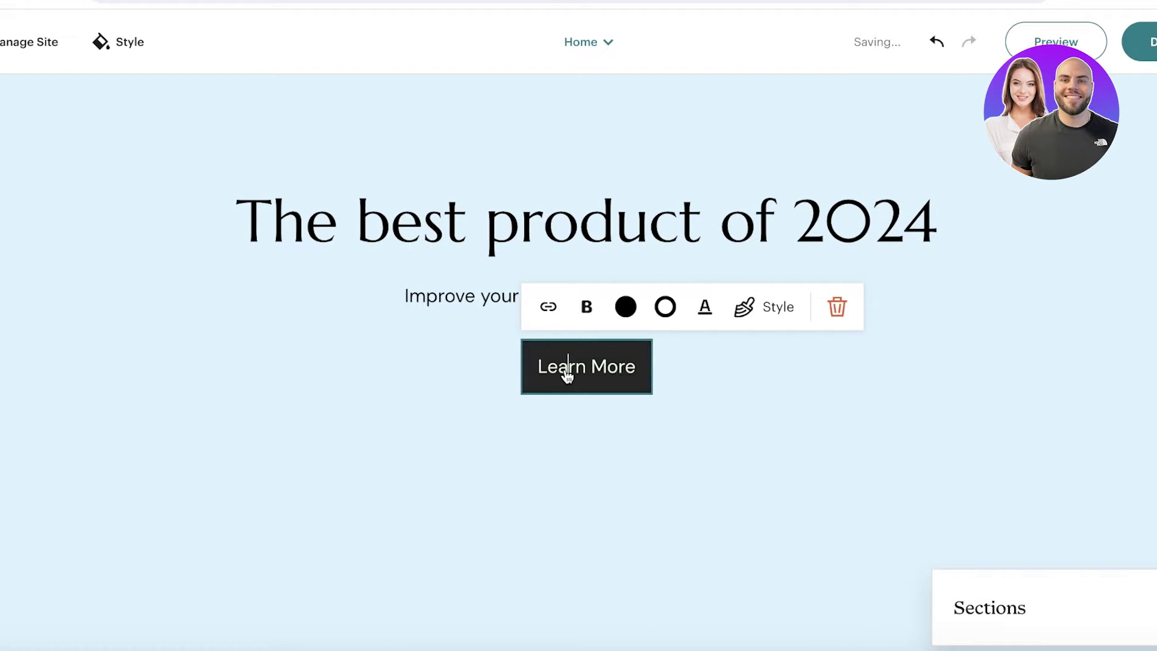
- Change the hero button's label from 'Learn More' to 'Buy Now'
triple_click(566, 375)
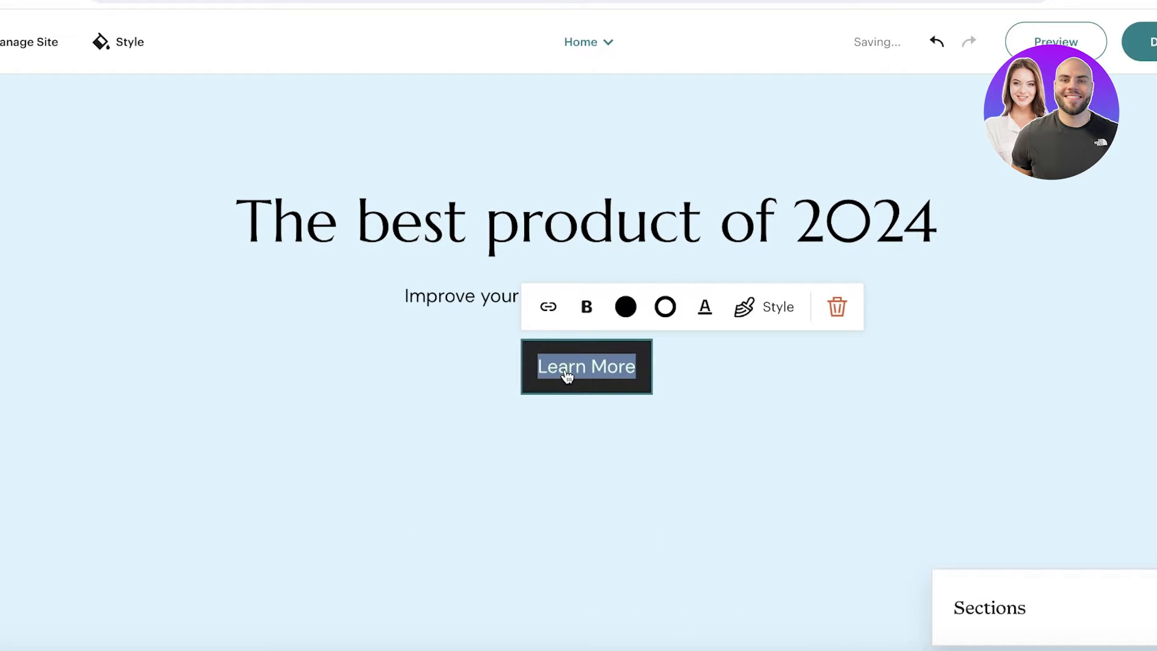
key(BackSpace)
text(Buy)
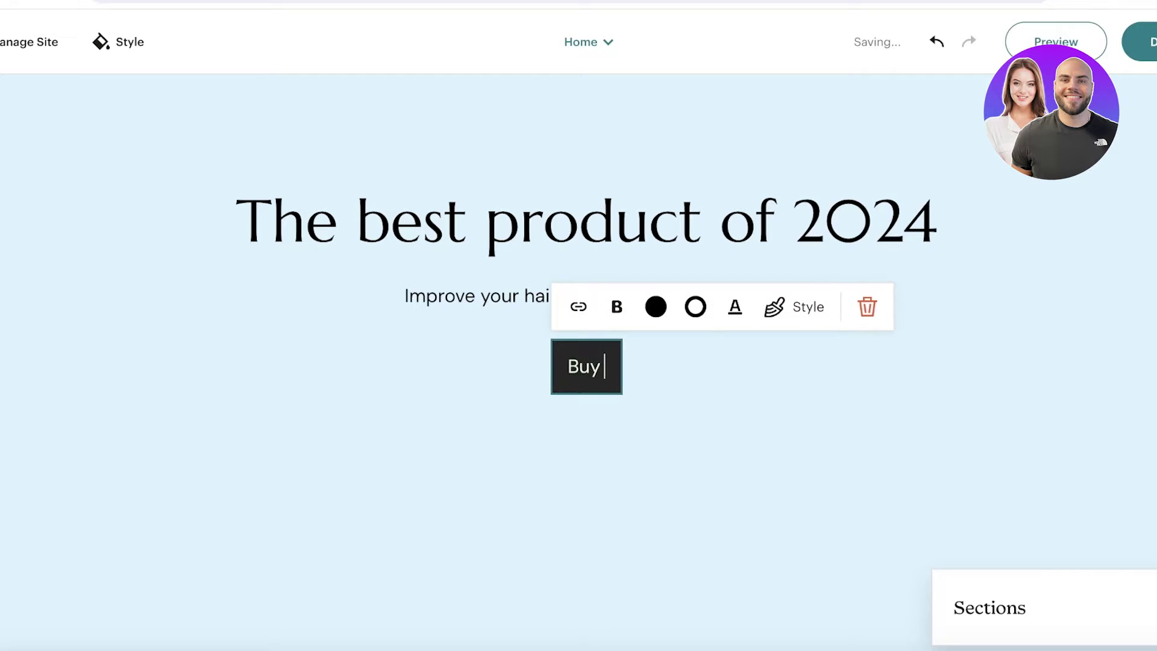
text( Now)
click(241, 493)
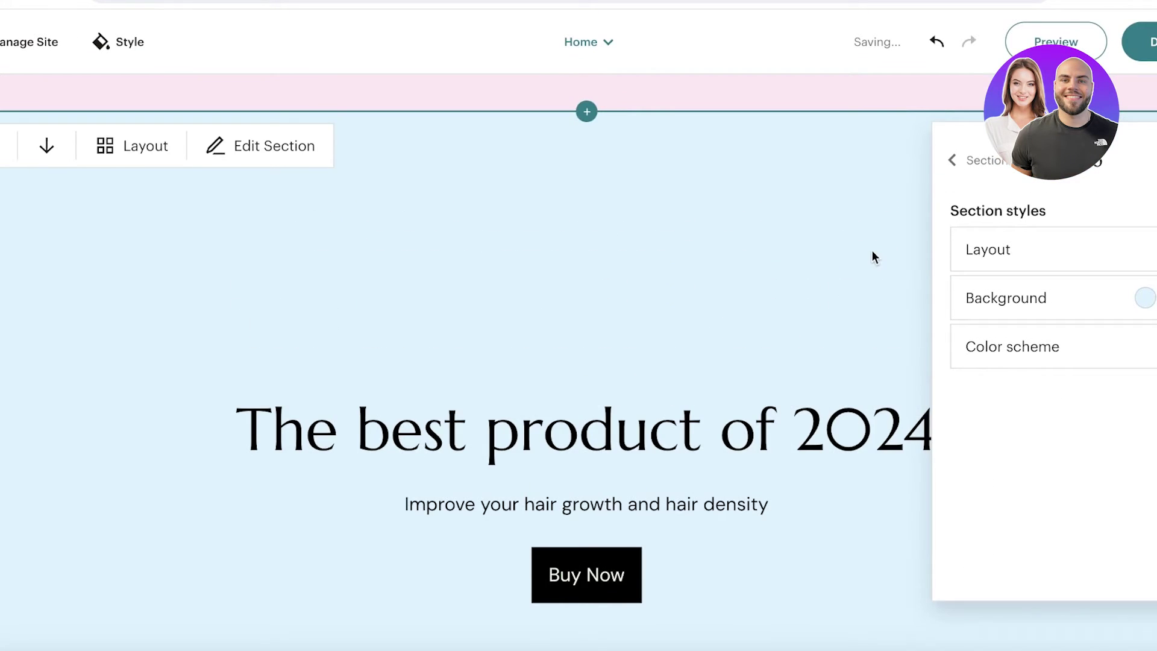
- Apply the text-left, image-right two-column layout to the intro section
click(956, 167)
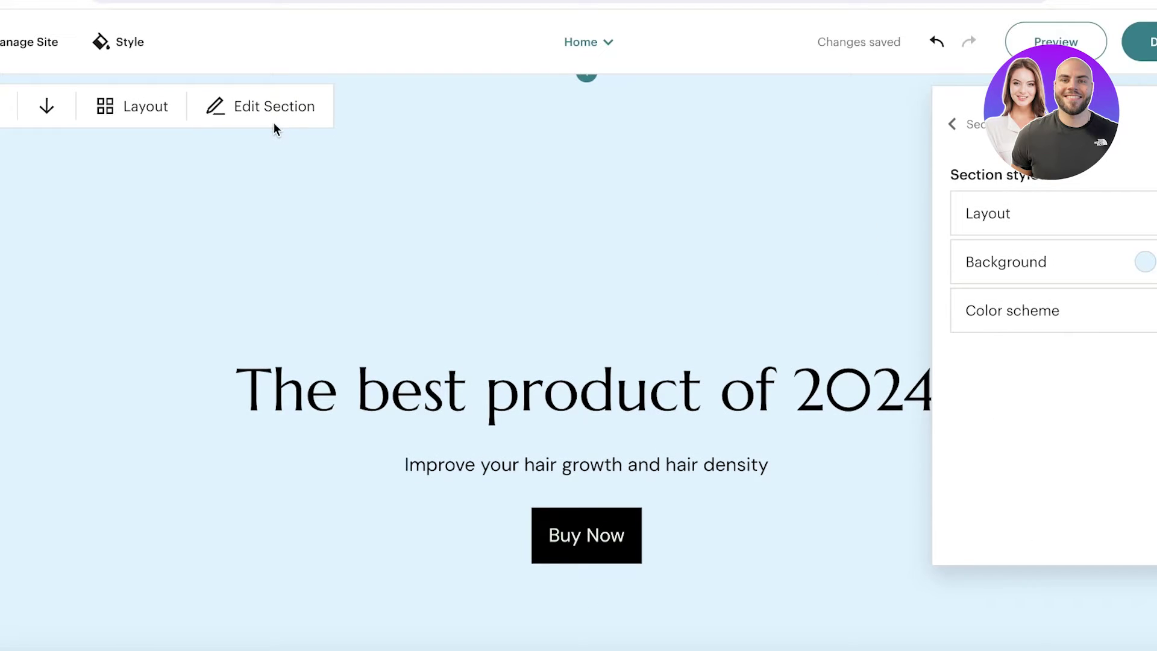
click(136, 111)
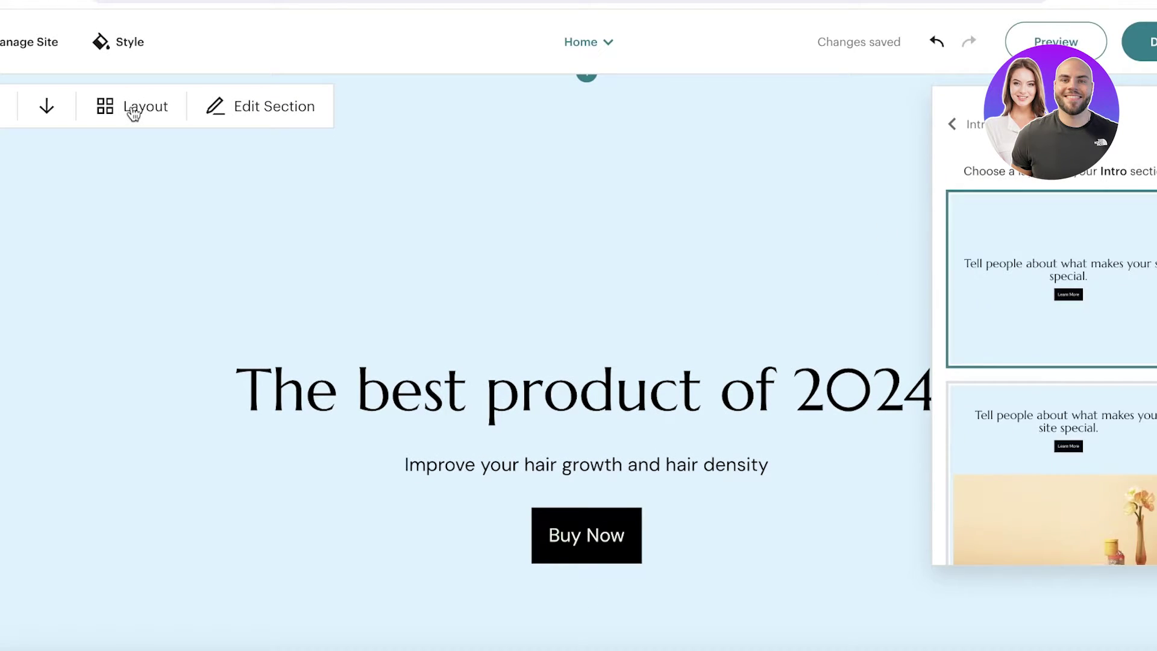
scroll(560, 187, down, 2)
scroll(1078, 349, down, 5)
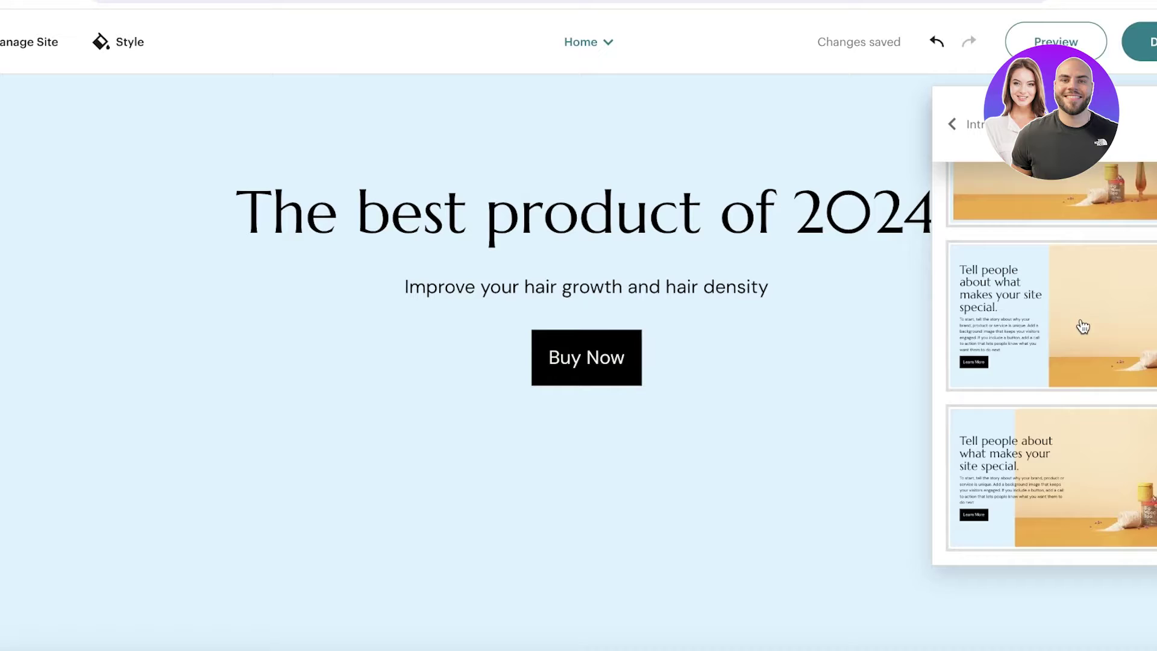
scroll(1081, 325, down, 2)
scroll(1082, 321, down, 1)
scroll(1082, 321, up, 3)
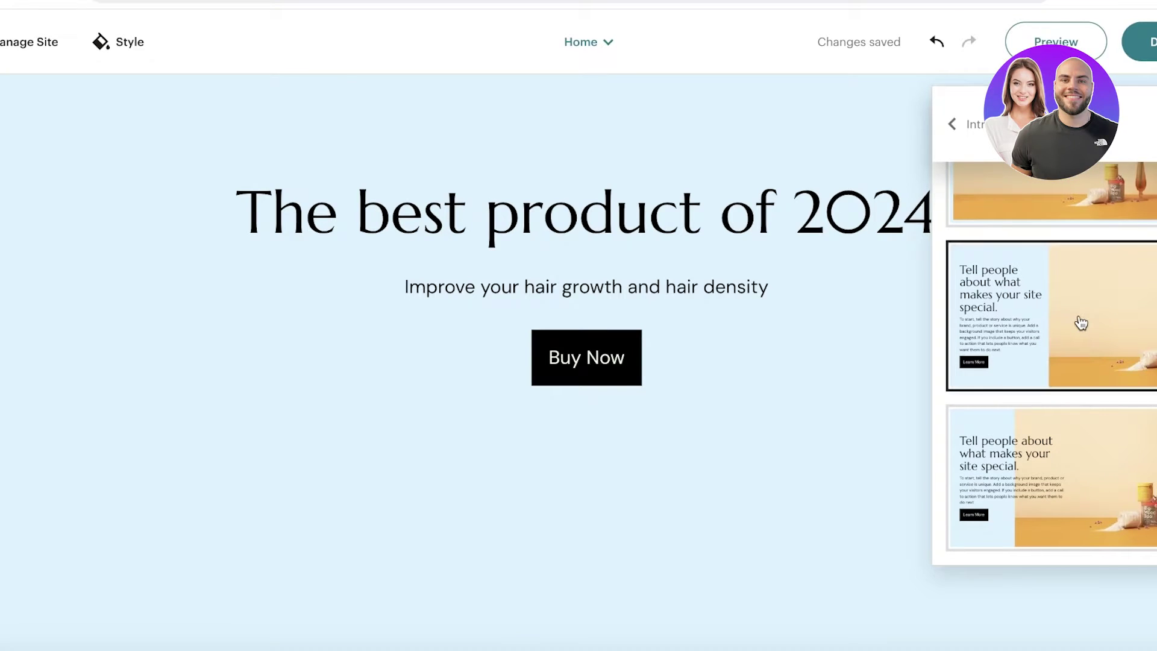
click(1081, 322)
click(632, 339)
scroll(634, 343, down, 3)
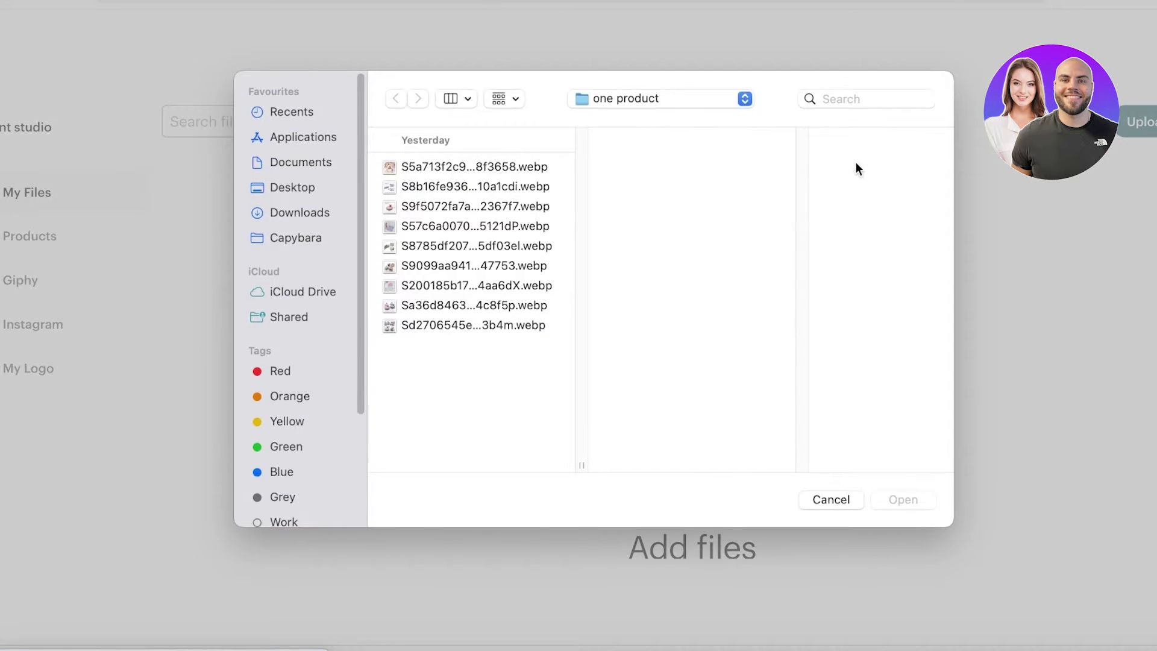
- Upload the scalp-brush webp image to Content Studio
click(460, 262)
click(462, 248)
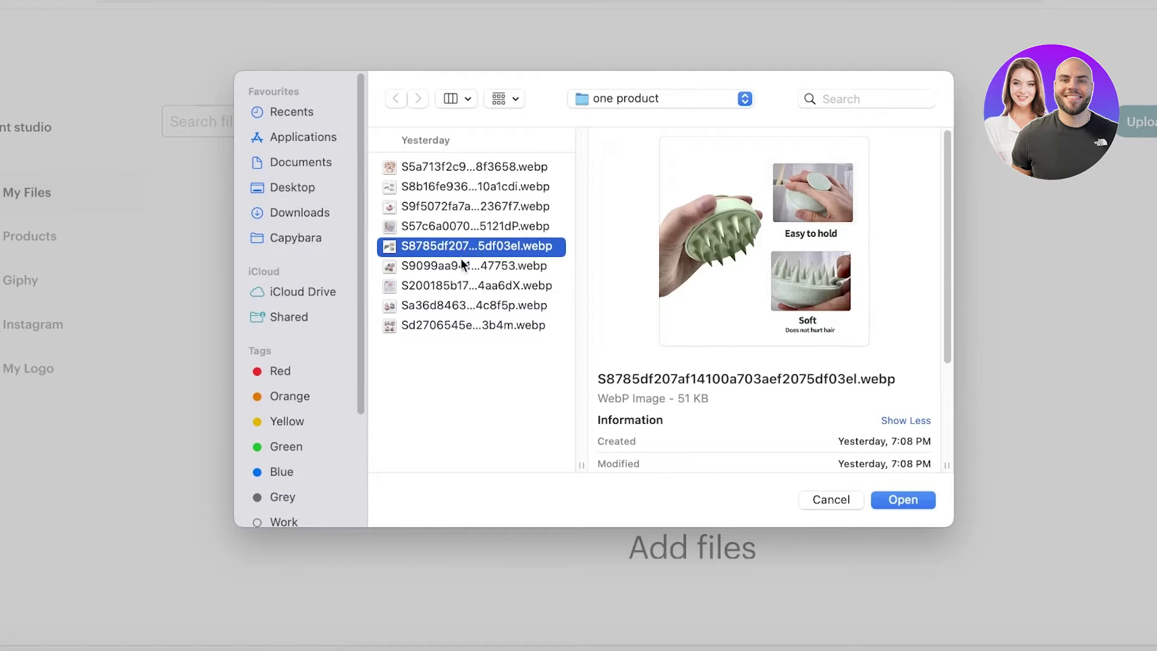
click(891, 499)
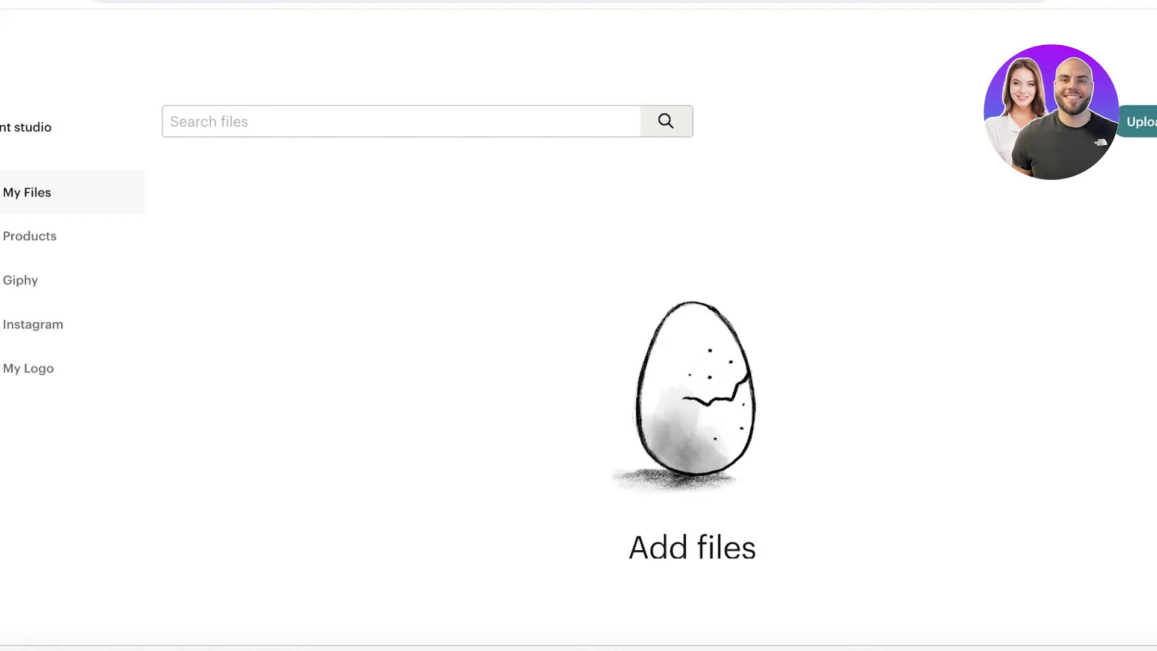
- Browse the Products and My Files collections, then start importing an image from AliExpress by URL
click(18, 244)
click(73, 210)
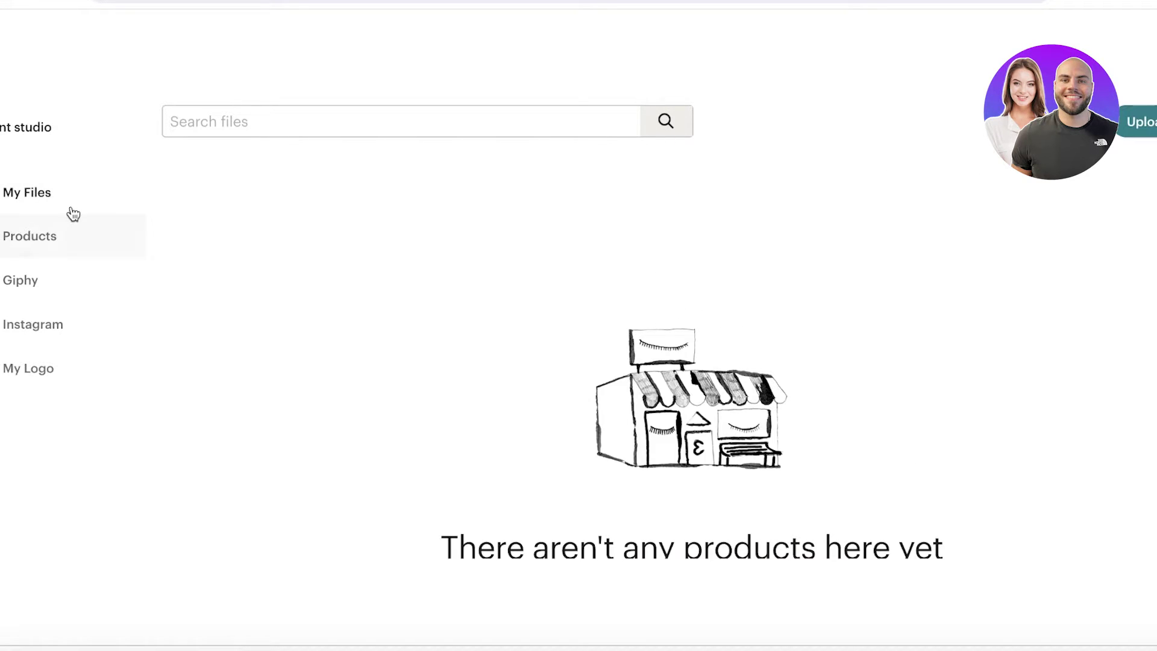
mouse_move(1141, 121)
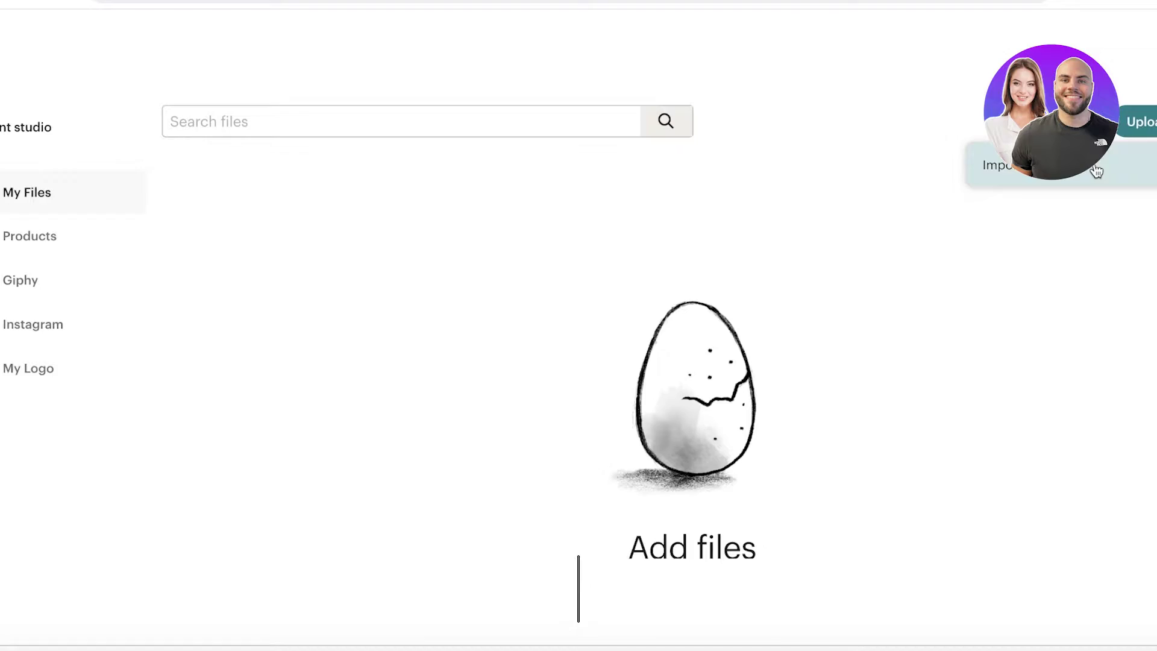
click(1004, 164)
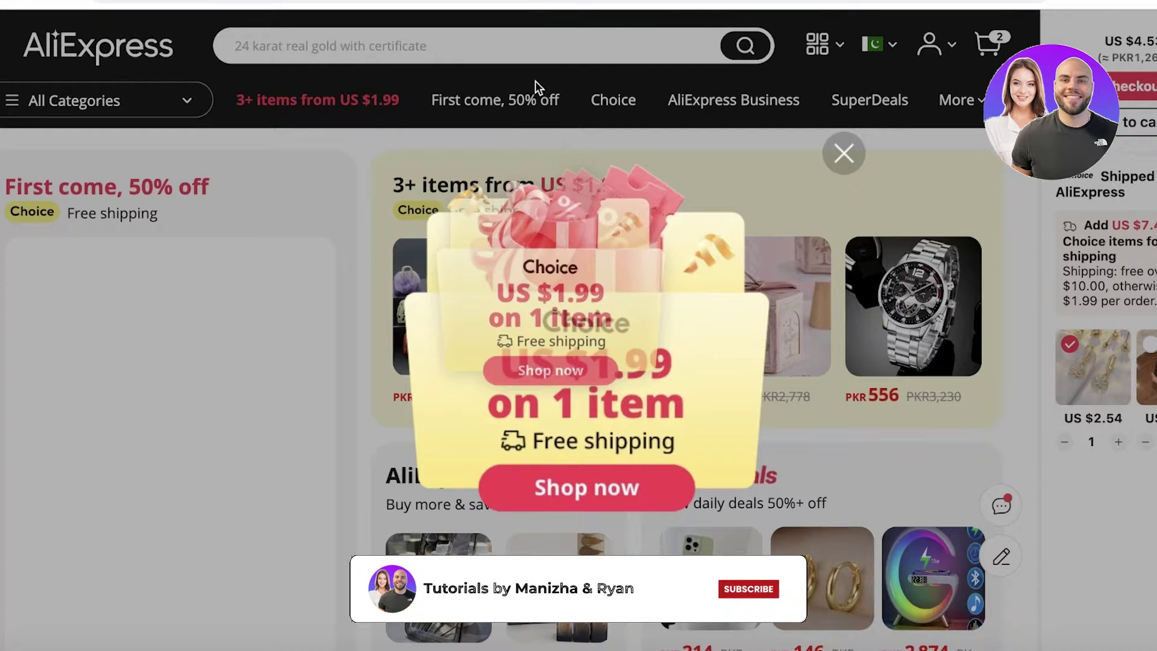
click(841, 154)
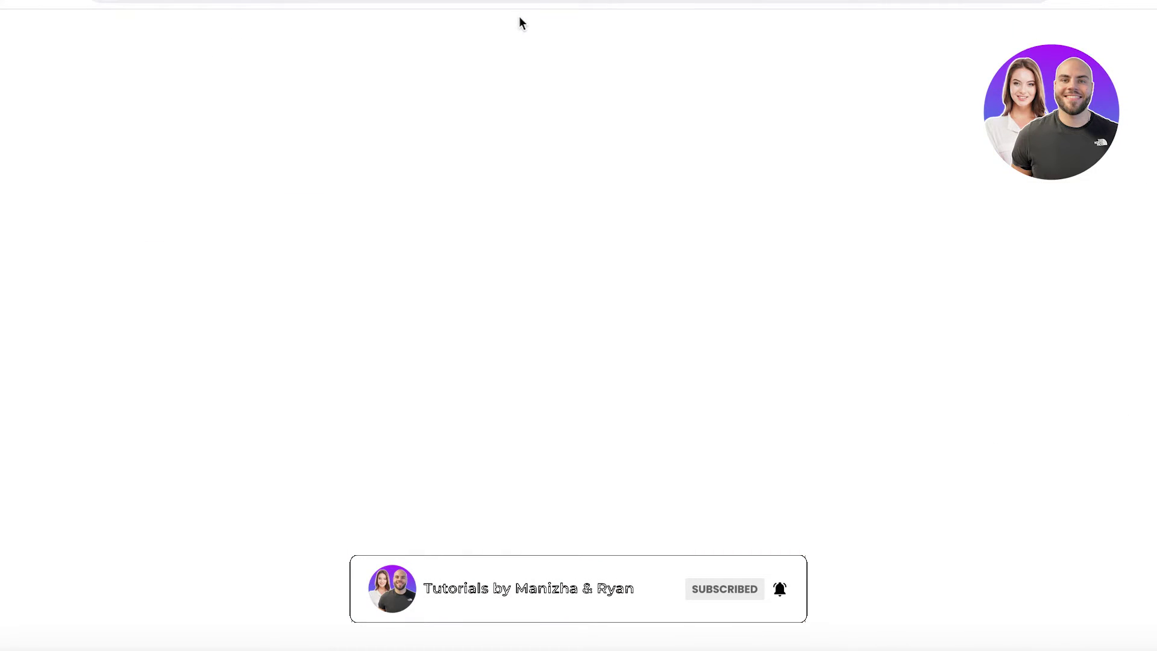
click(522, 45)
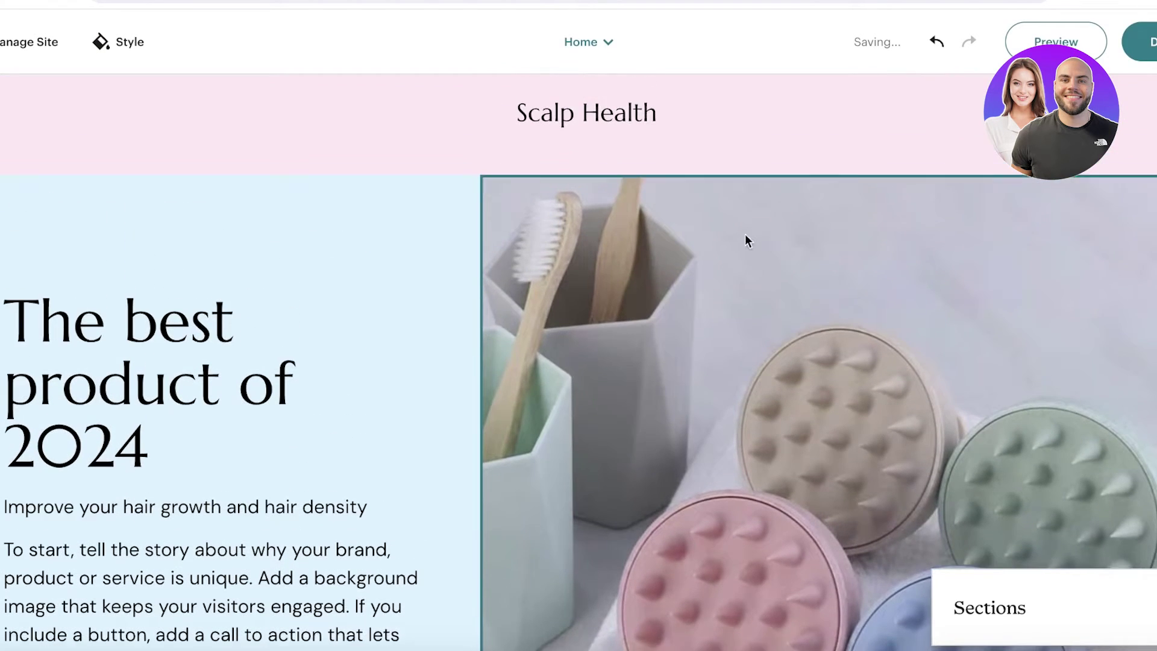
scroll(633, 213, down, 5)
scroll(568, 214, down, 3)
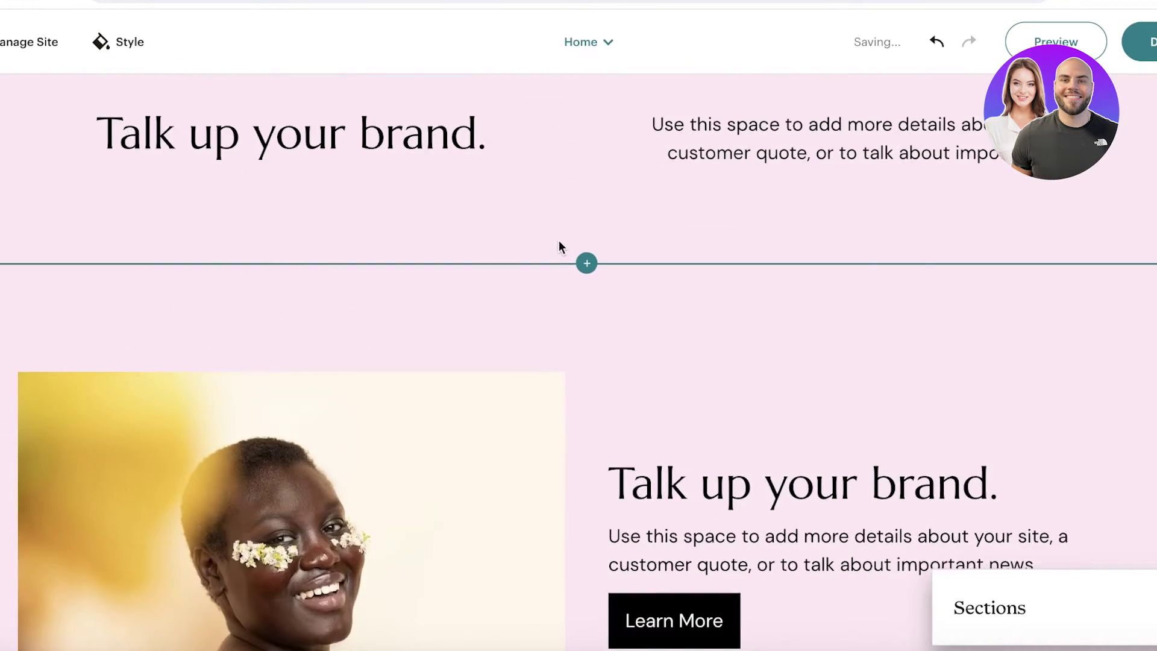
scroll(559, 240, down, 5)
scroll(545, 211, down, 5)
scroll(482, 217, down, 5)
scroll(532, 352, up, 5)
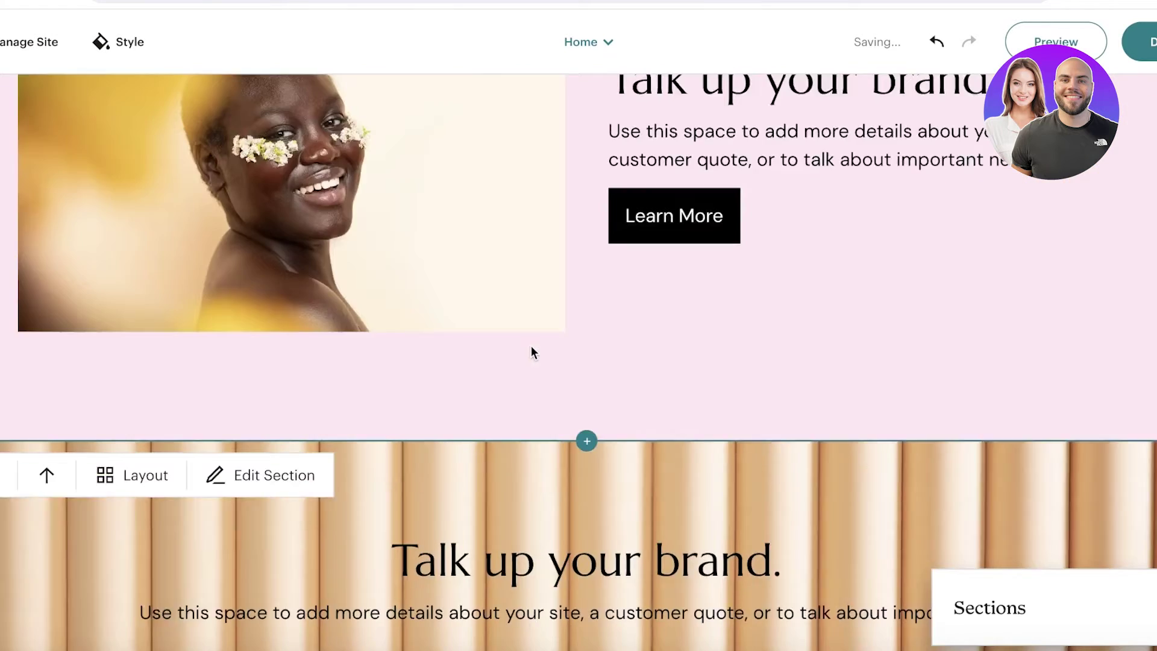
scroll(543, 362, up, 5)
scroll(540, 352, up, 5)
scroll(549, 355, down, 5)
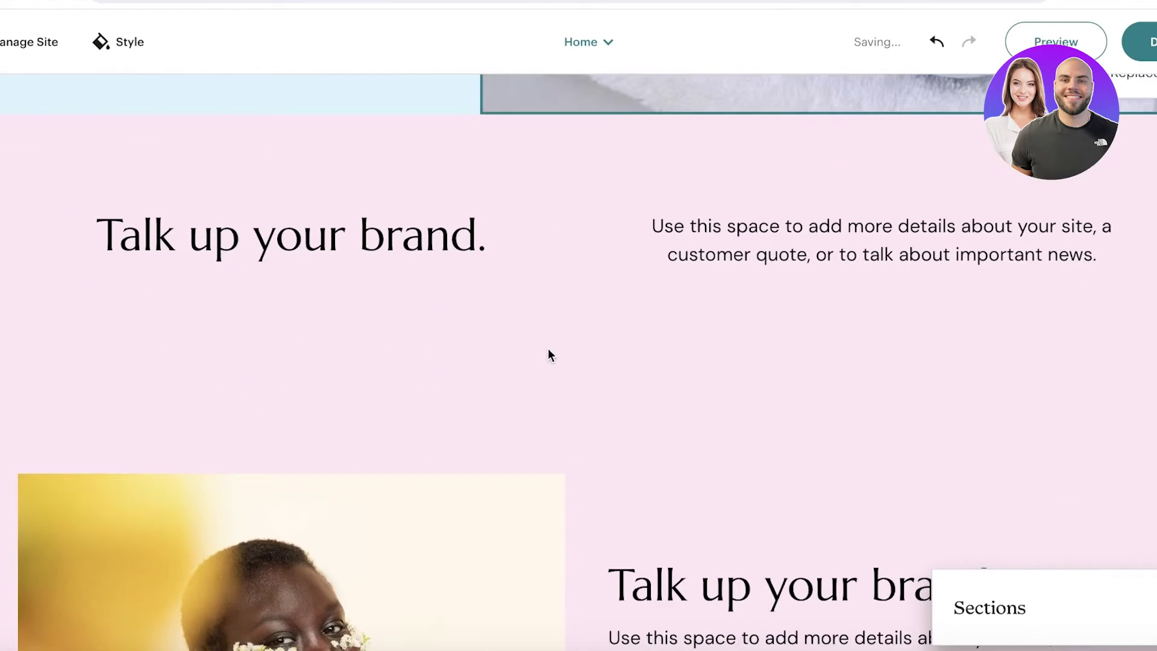
scroll(548, 353, down, 3)
scroll(548, 346, up, 5)
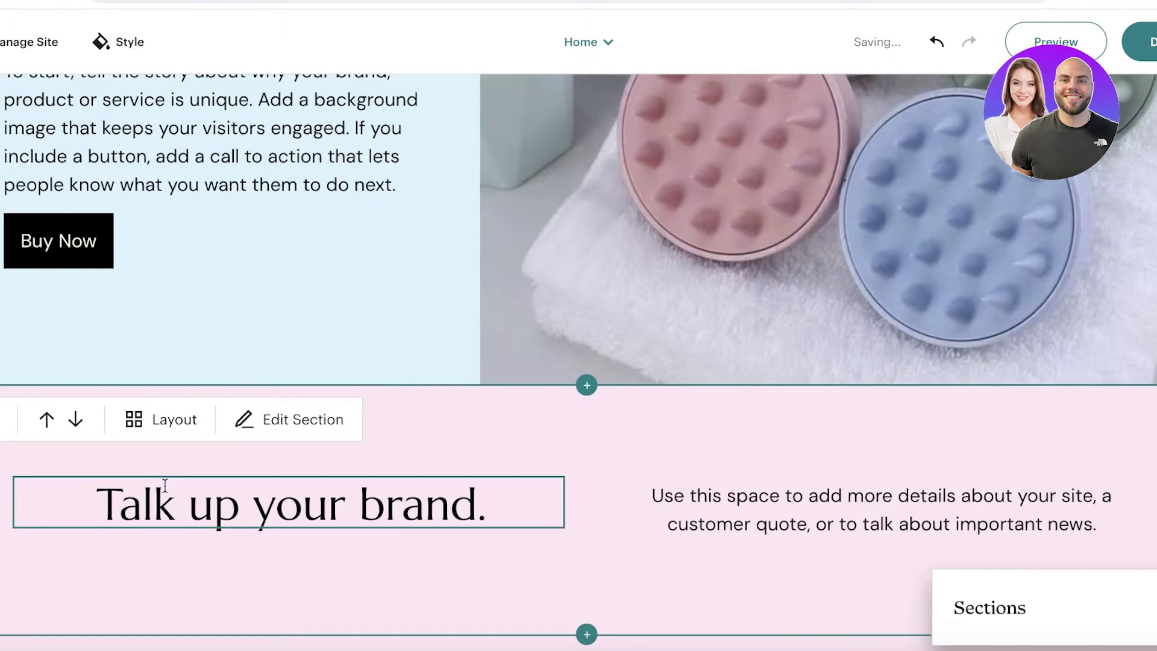
- Remove the 'Talk up your brand.' text section and confirm the deletion
click(3, 431)
click(890, 419)
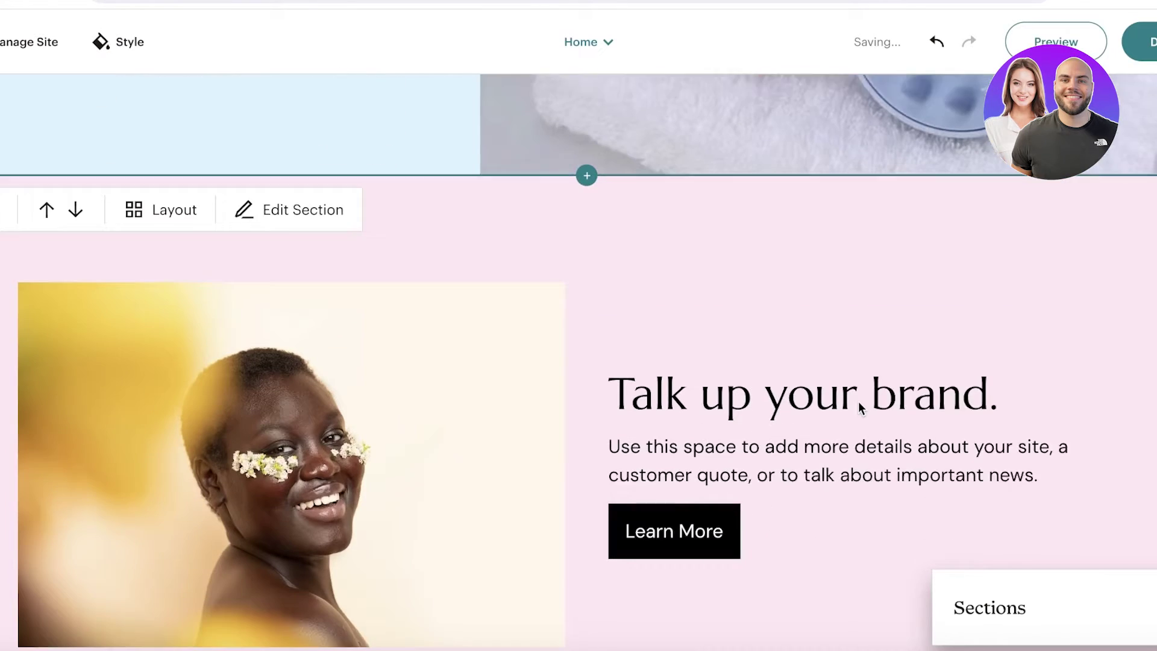
scroll(867, 398, down, 2)
scroll(767, 281, up, 5)
scroll(767, 282, down, 3)
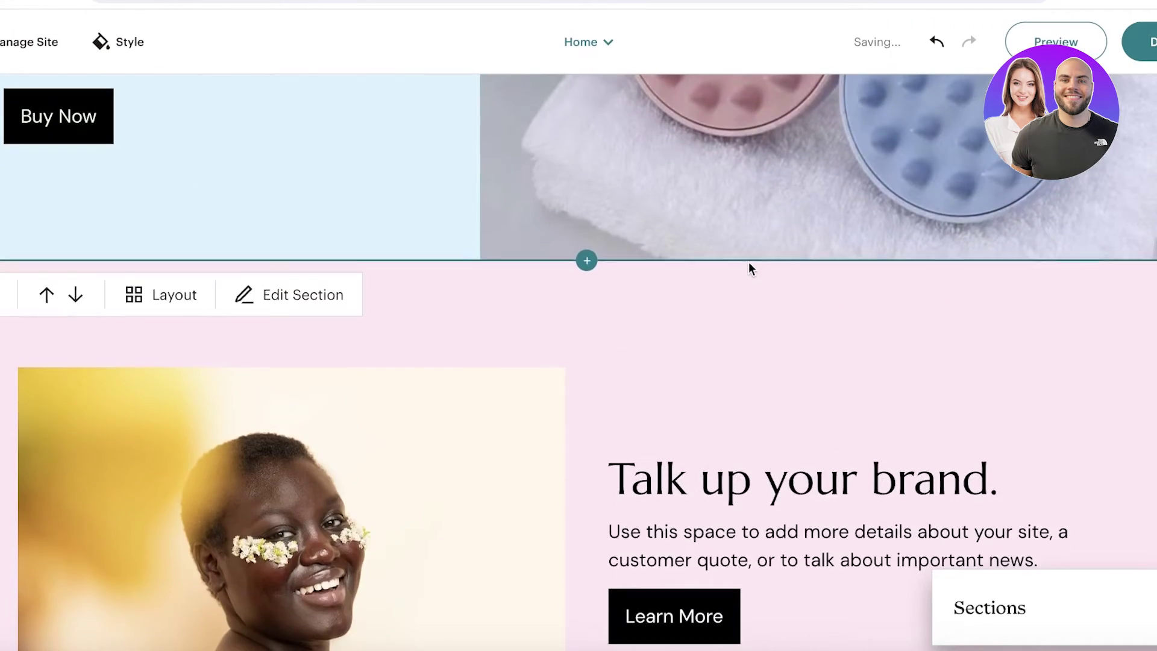
scroll(749, 266, up, 3)
scroll(751, 277, down, 3)
scroll(747, 465, down, 3)
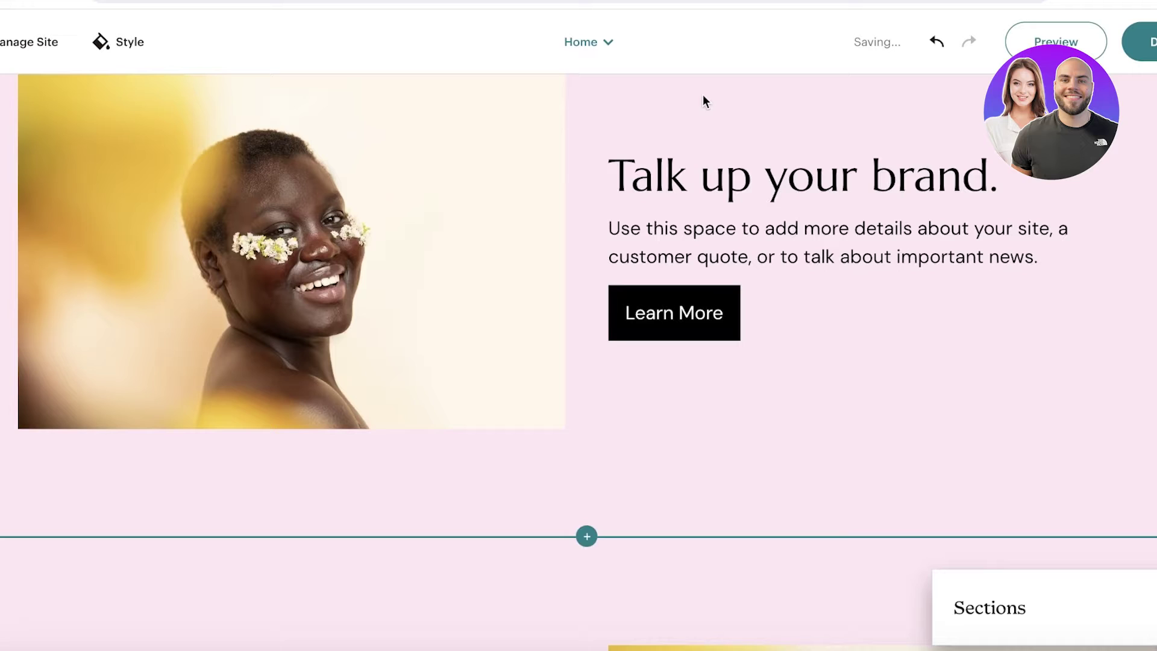
- Retitle the 'Talk up your brand' heading to 'How to Use?' and add a scalp-scrub usage paragraph
double_click(705, 171)
triple_click(705, 171)
text(HpUse this space to add)
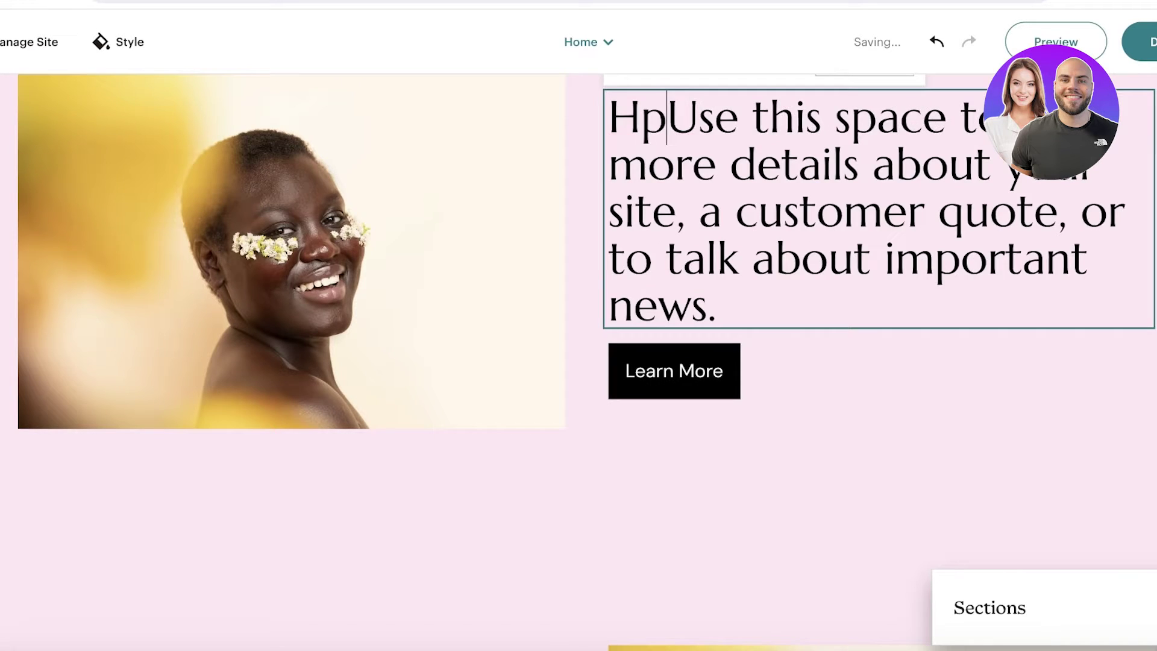
key(BackSpace)
key(BackSpace)
scroll(729, 259, up, 3)
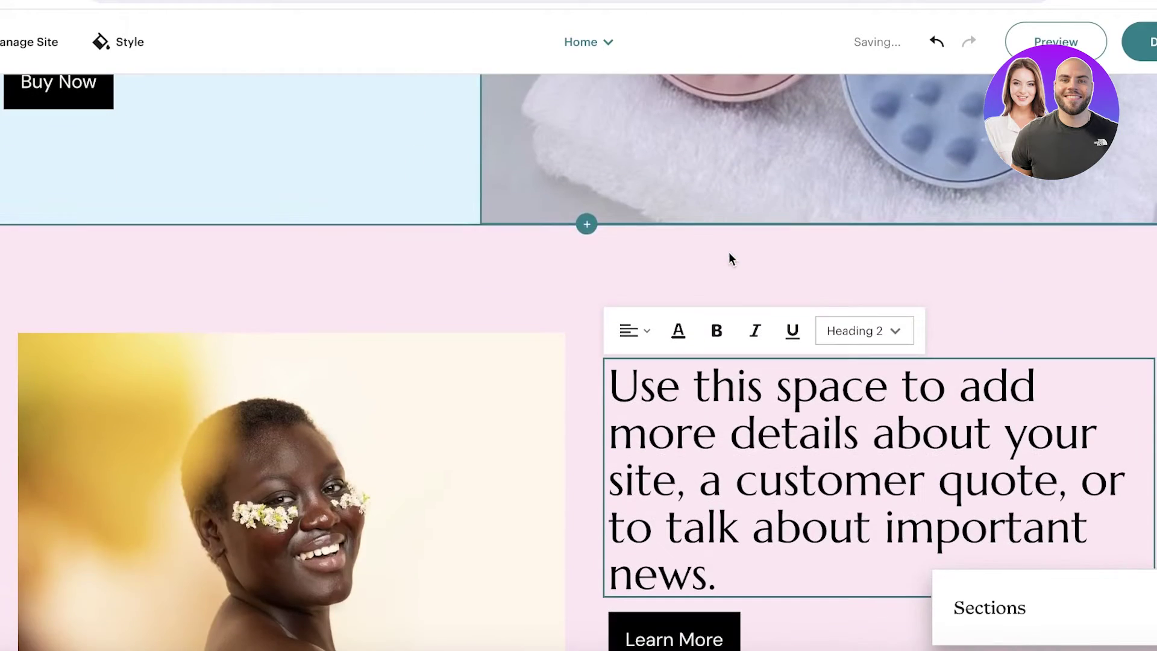
triple_click(728, 387)
text(How to )
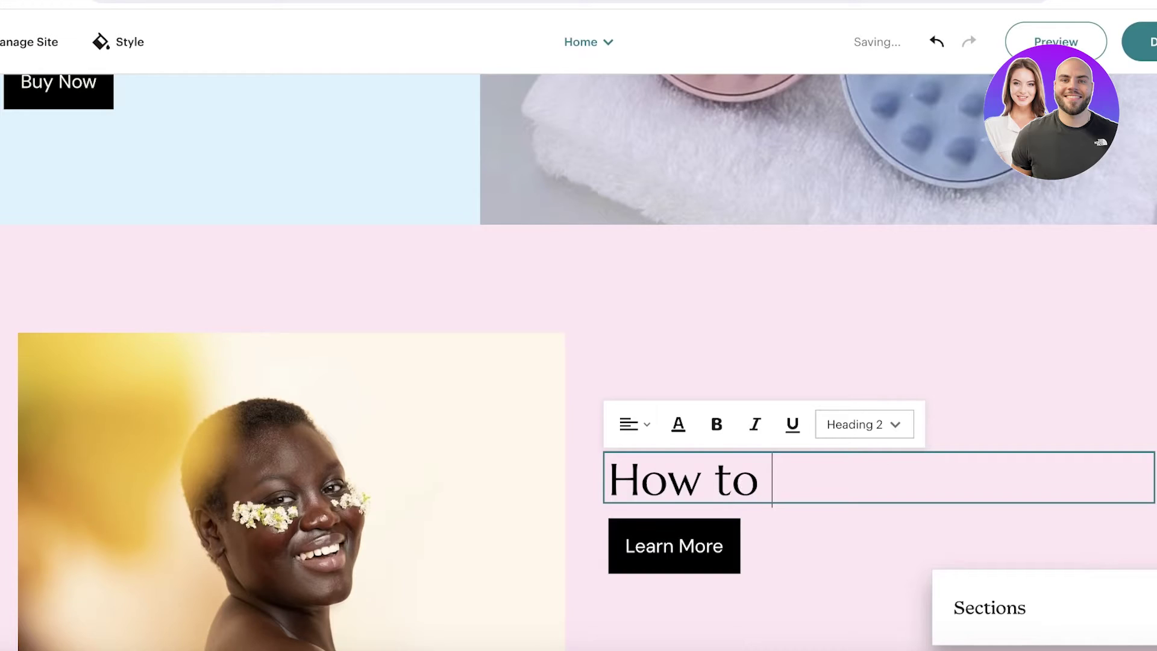
text(Use?)
key(Return)
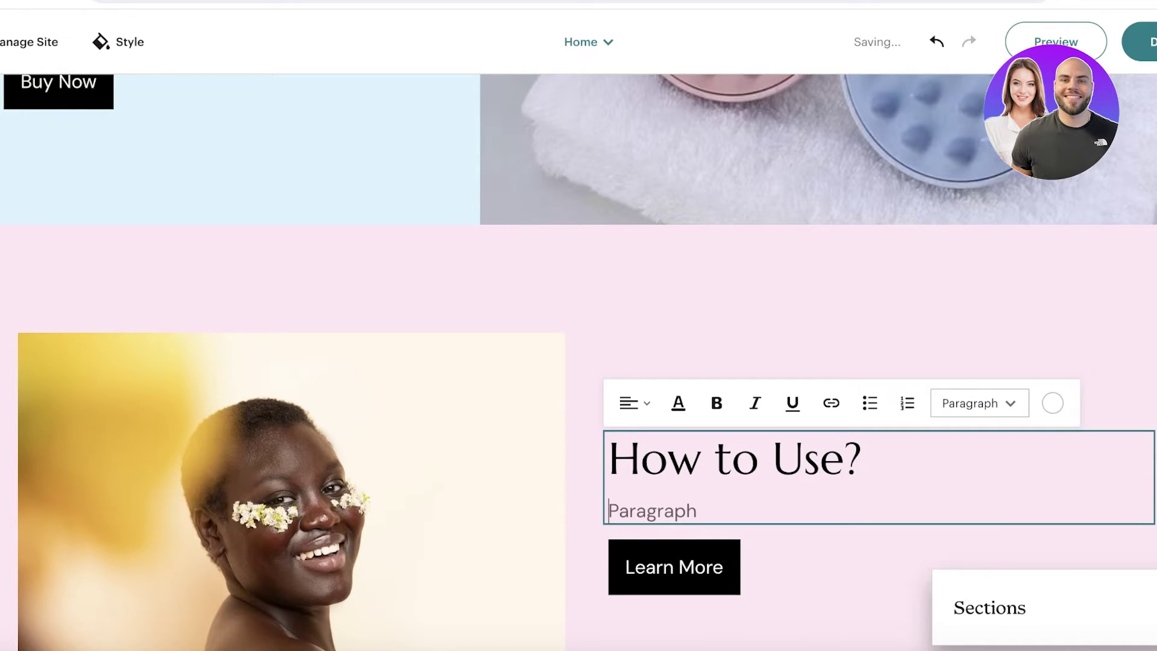
text(When you)
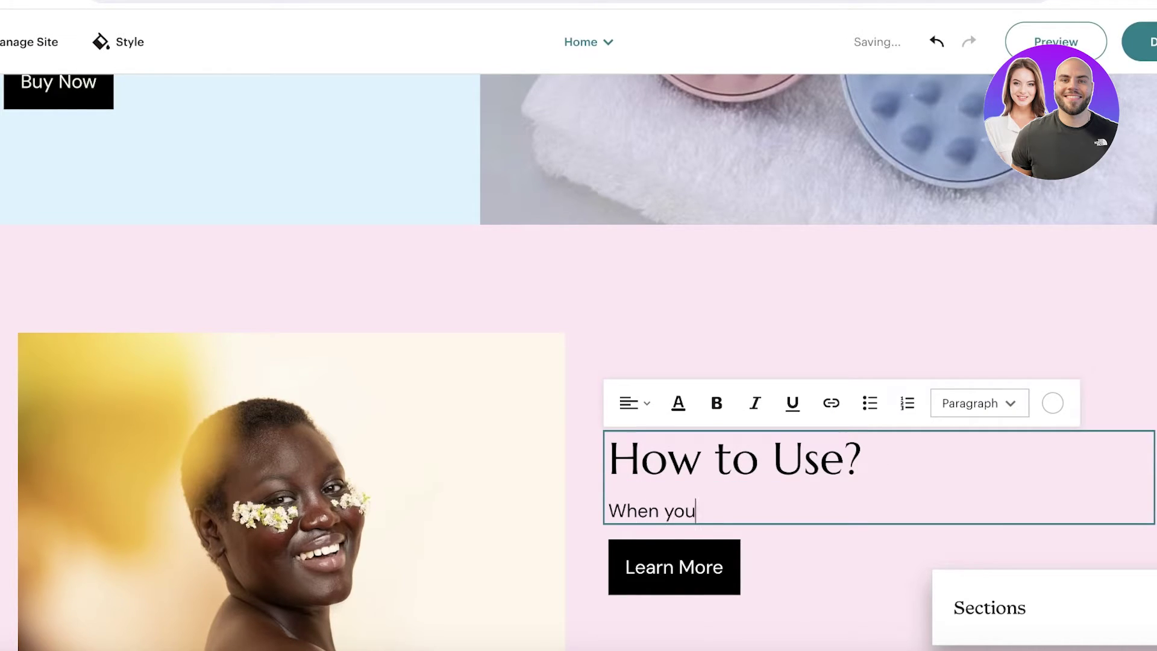
text( shampoo use the sc)
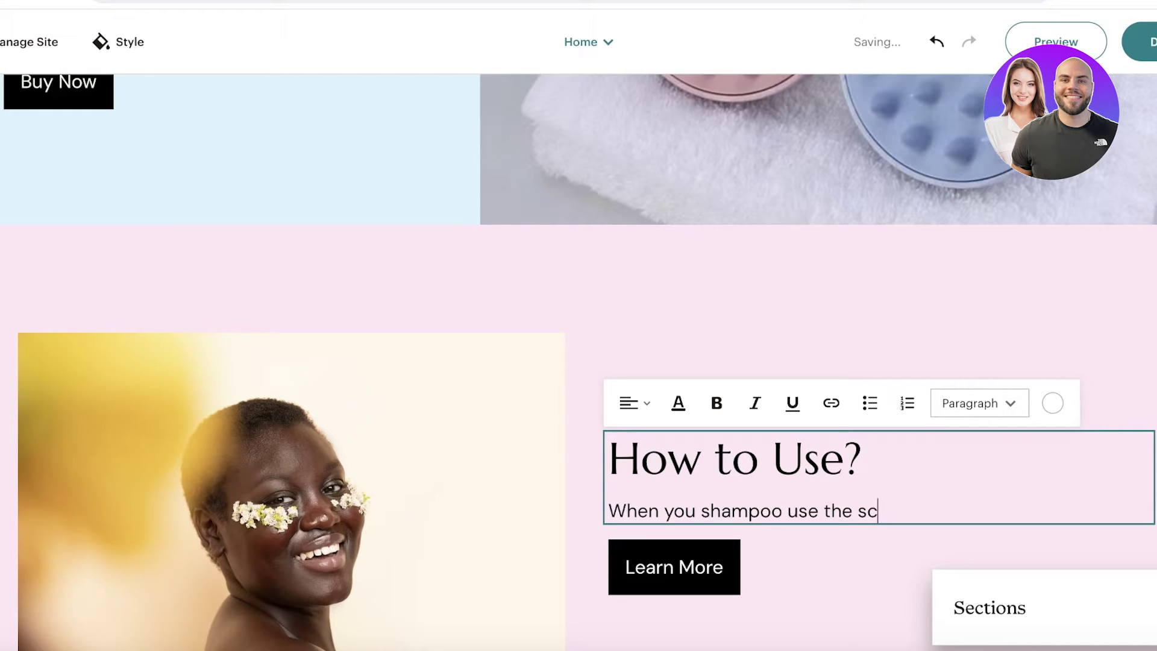
text(alp scrub to elemina)
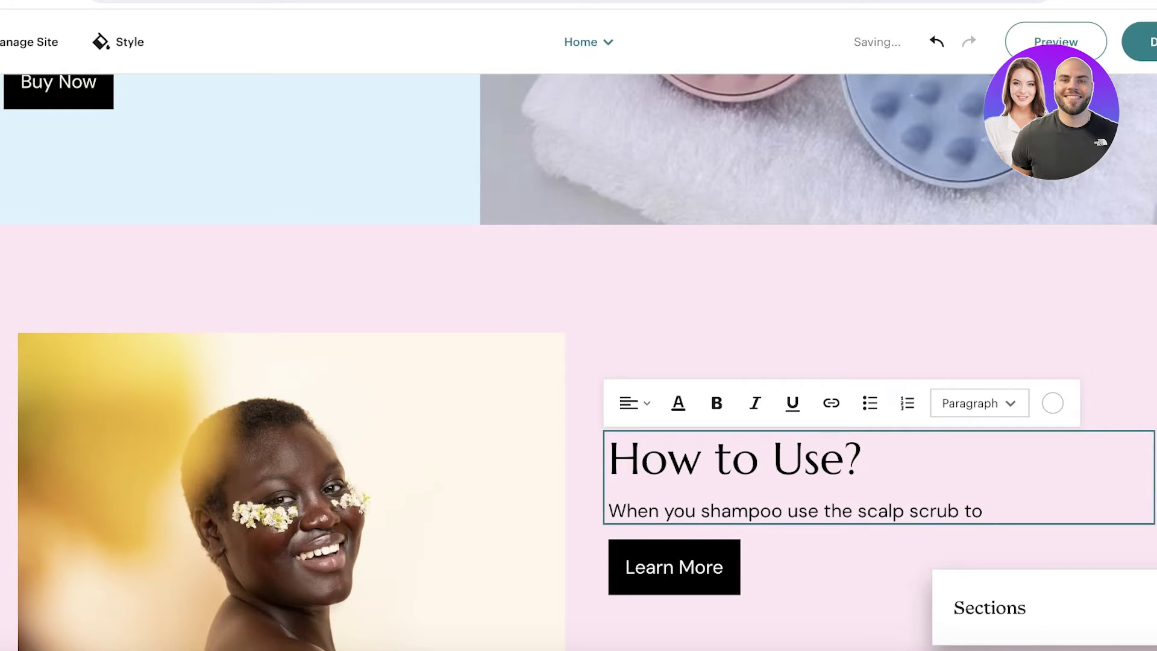
text(te an)
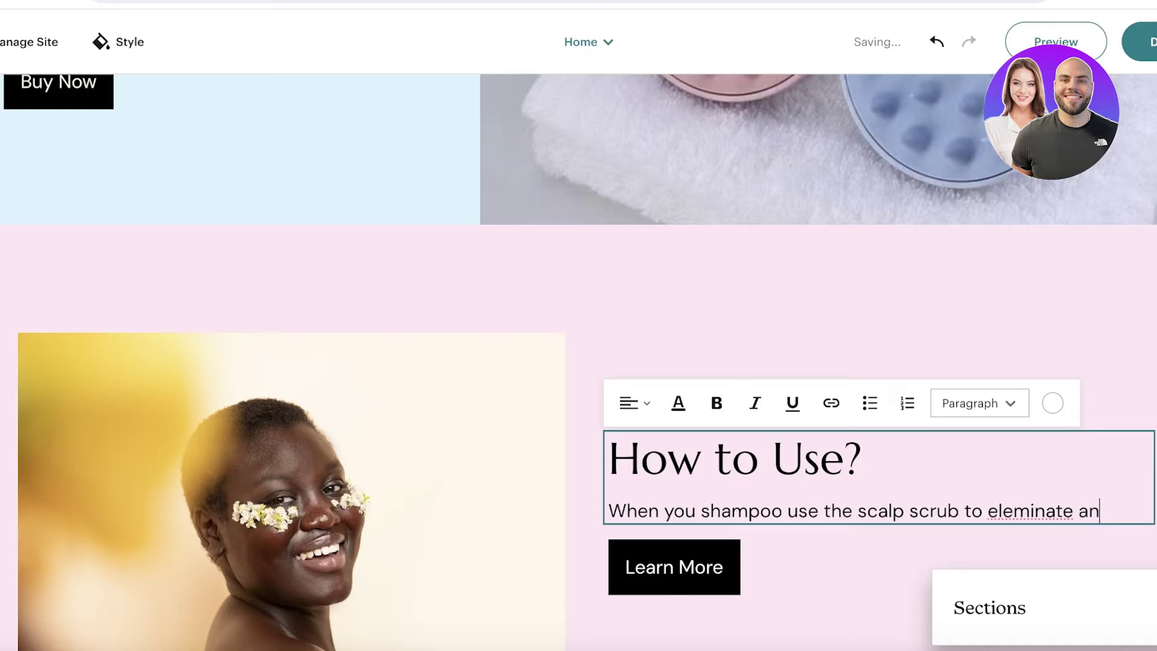
text(y dust or d)
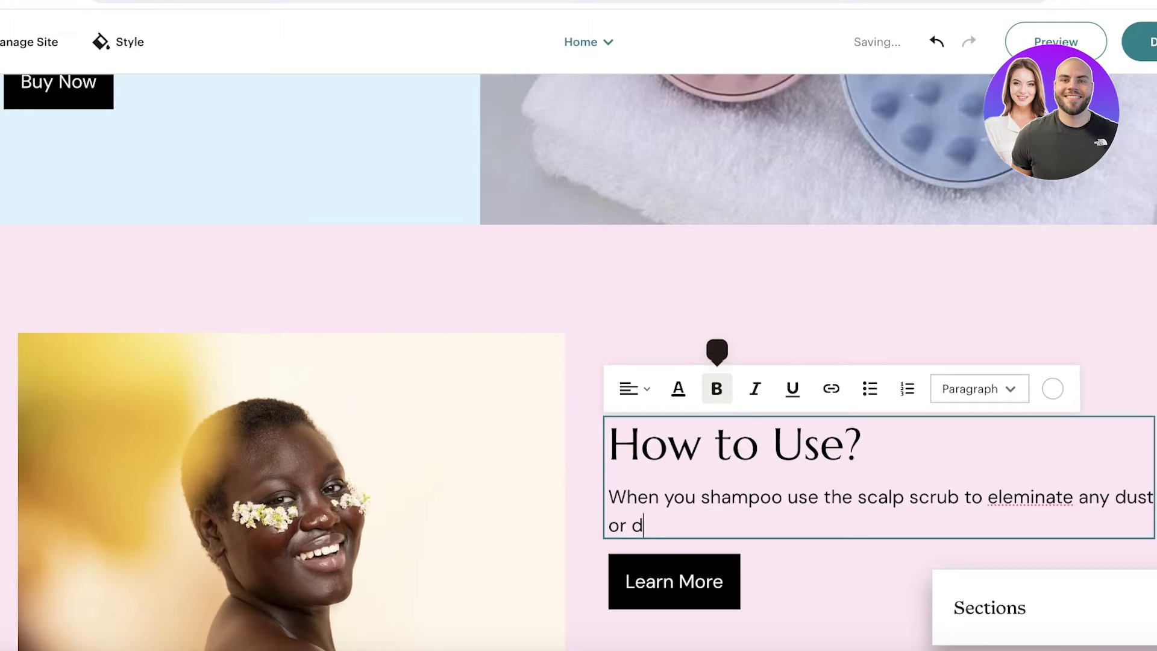
key(BackSpace)
key(BackSpace)
key(BackSpace)
text(bre left in)
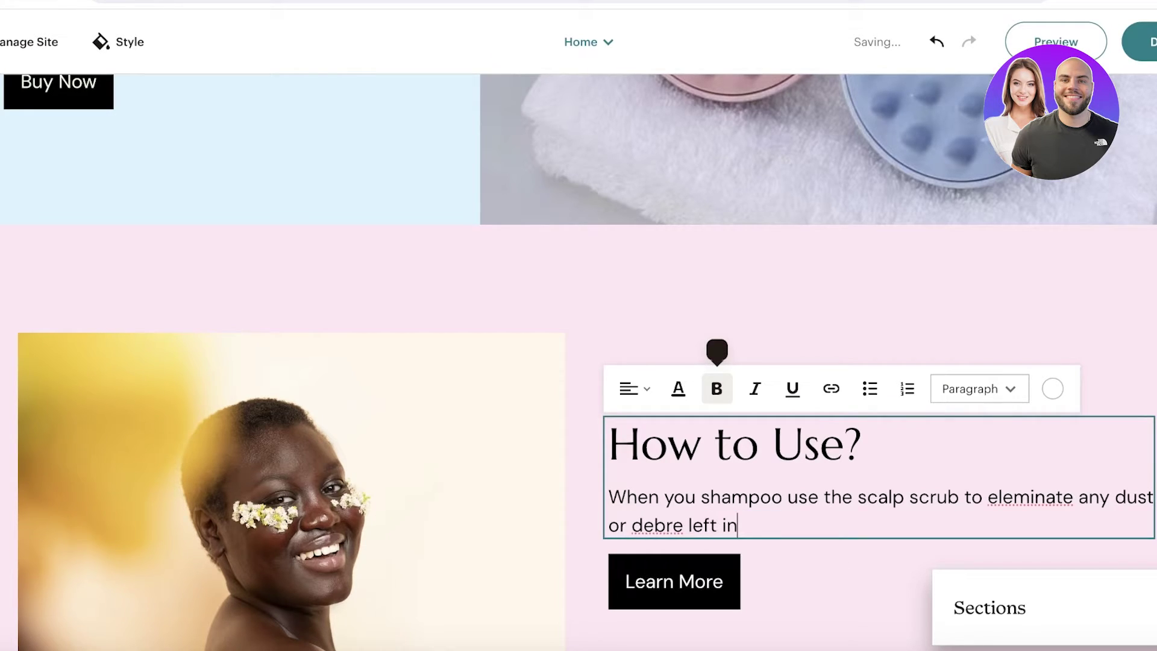
text( your hair )
text(and improve it)
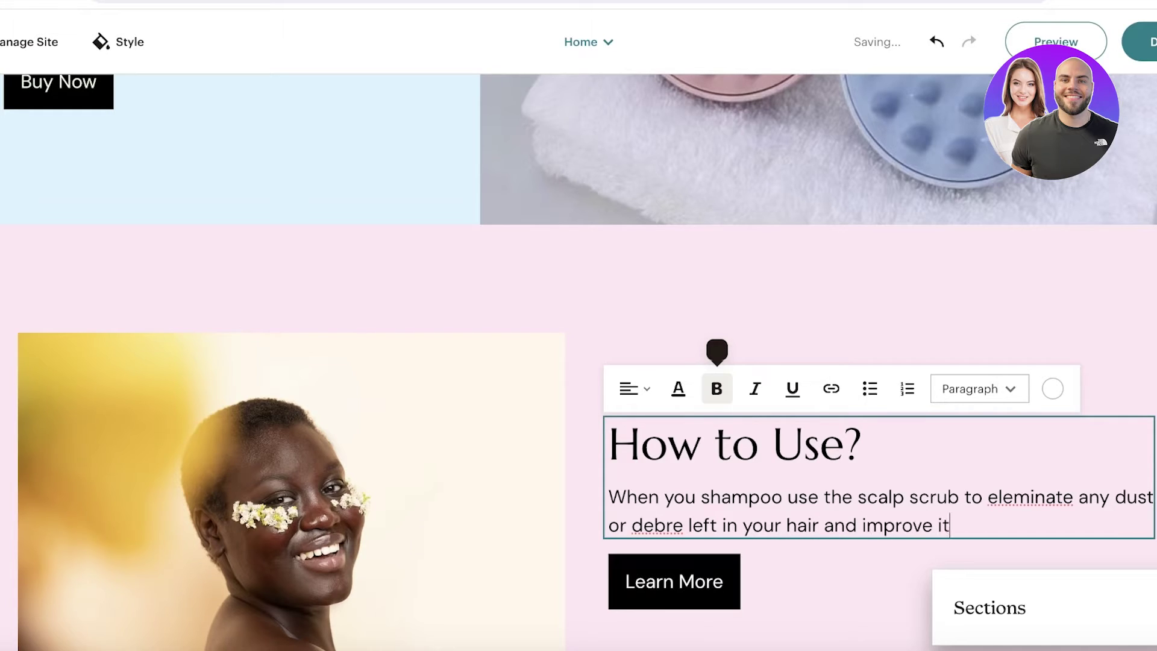
key(BackSpace)
key(BackSpace)
text(you blood cu)
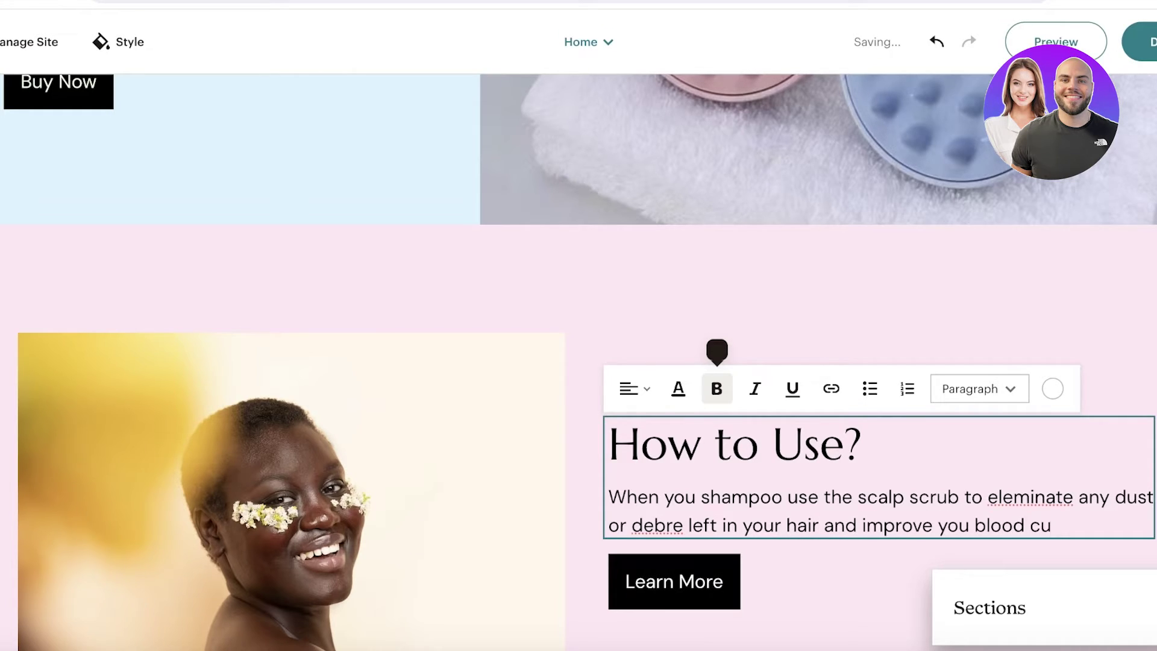
key(BackSpace)
text(irculation)
scroll(847, 278, down, 2)
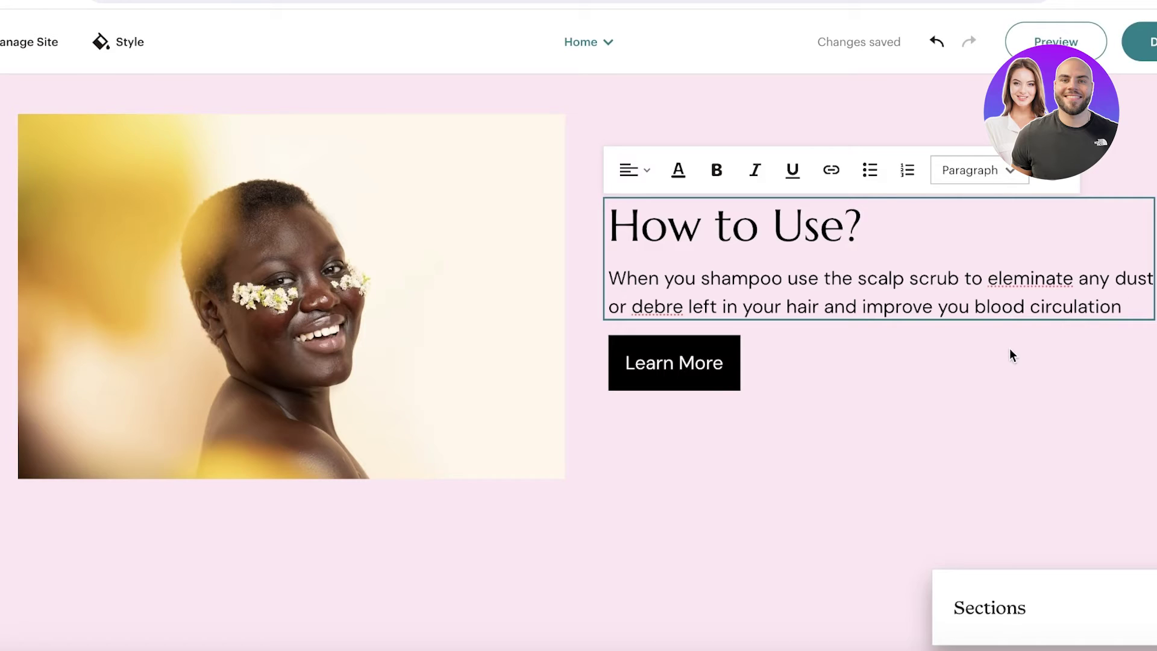
scroll(1010, 348, down, 5)
- Delete the pillar-background text section and the leftover image-and-text placeholder sections
click(12, 136)
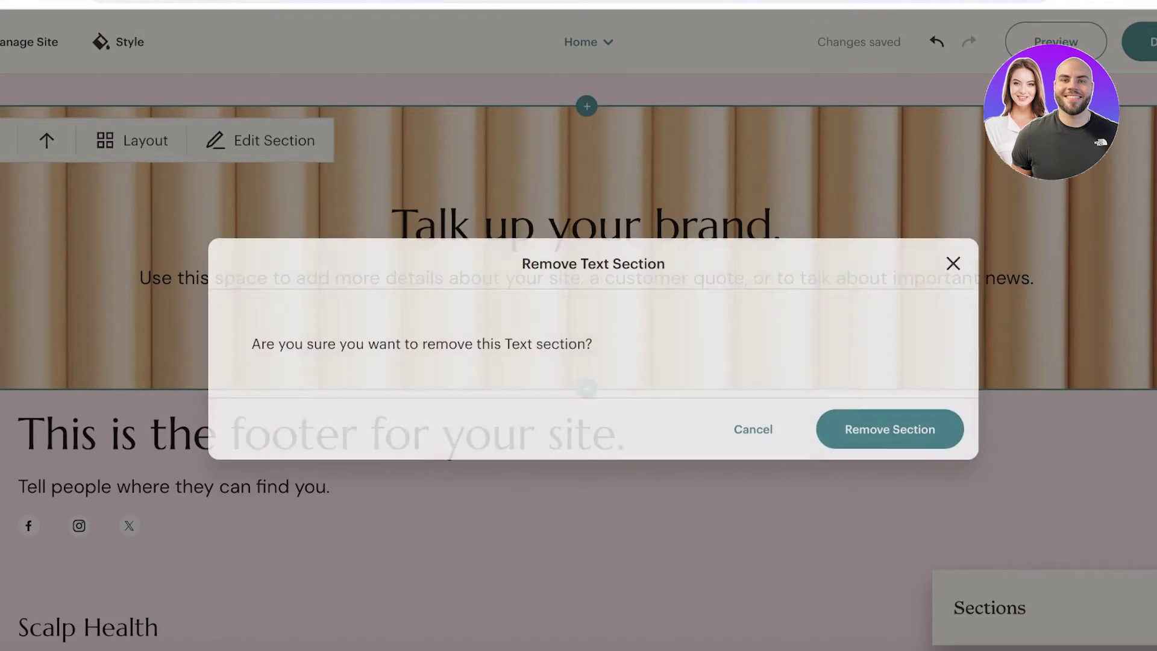
click(860, 409)
scroll(320, 375, up, 3)
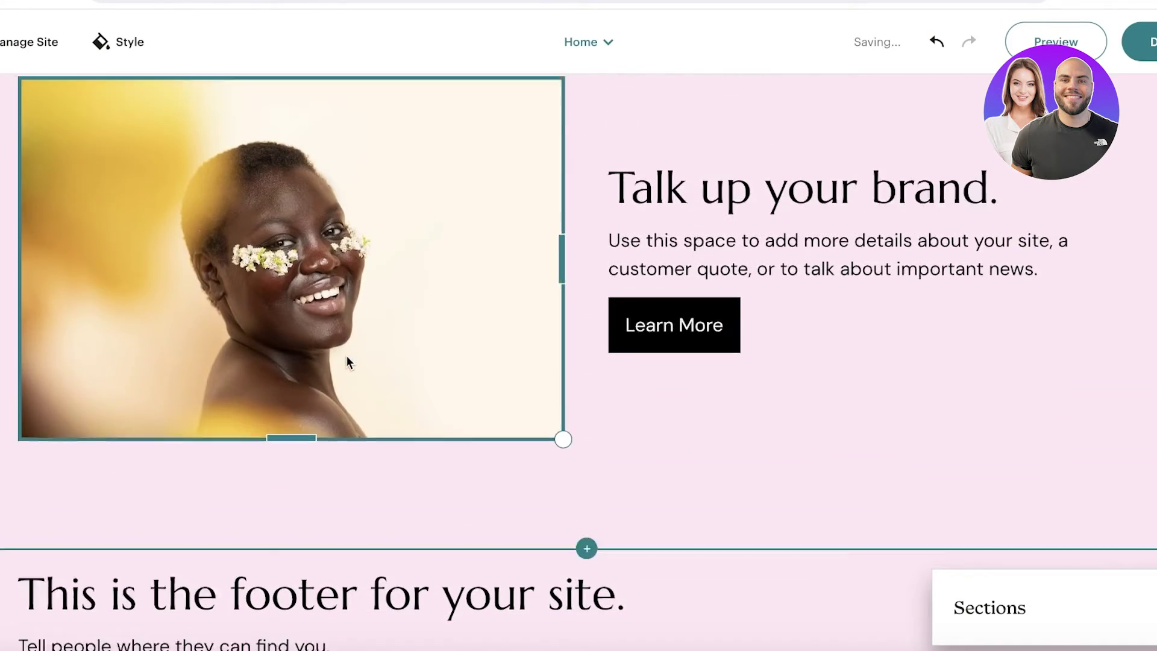
scroll(346, 354, up, 3)
scroll(727, 324, up, 3)
scroll(271, 362, up, 3)
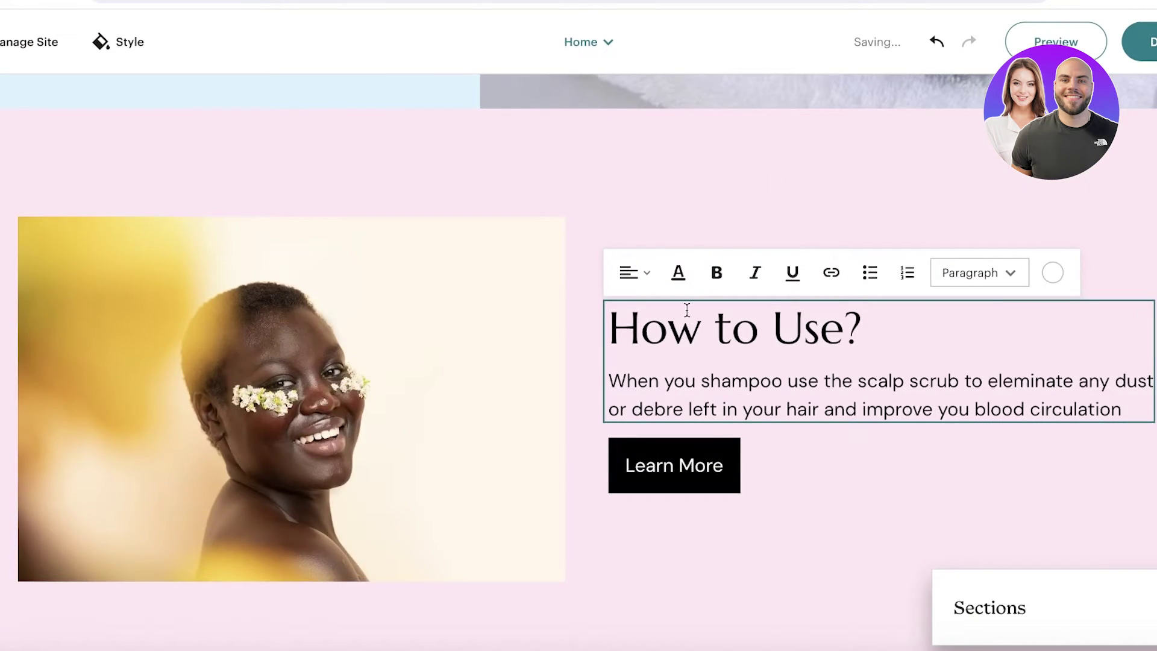
scroll(686, 311, up, 5)
scroll(692, 309, up, 2)
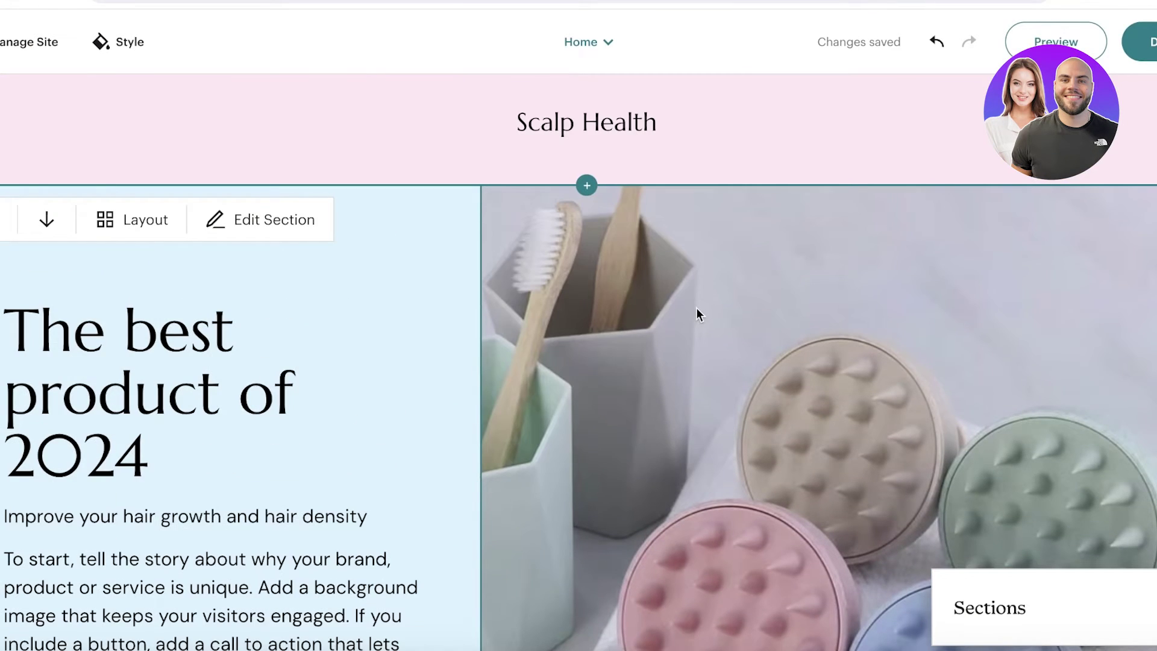
scroll(691, 327, down, 5)
scroll(692, 326, down, 5)
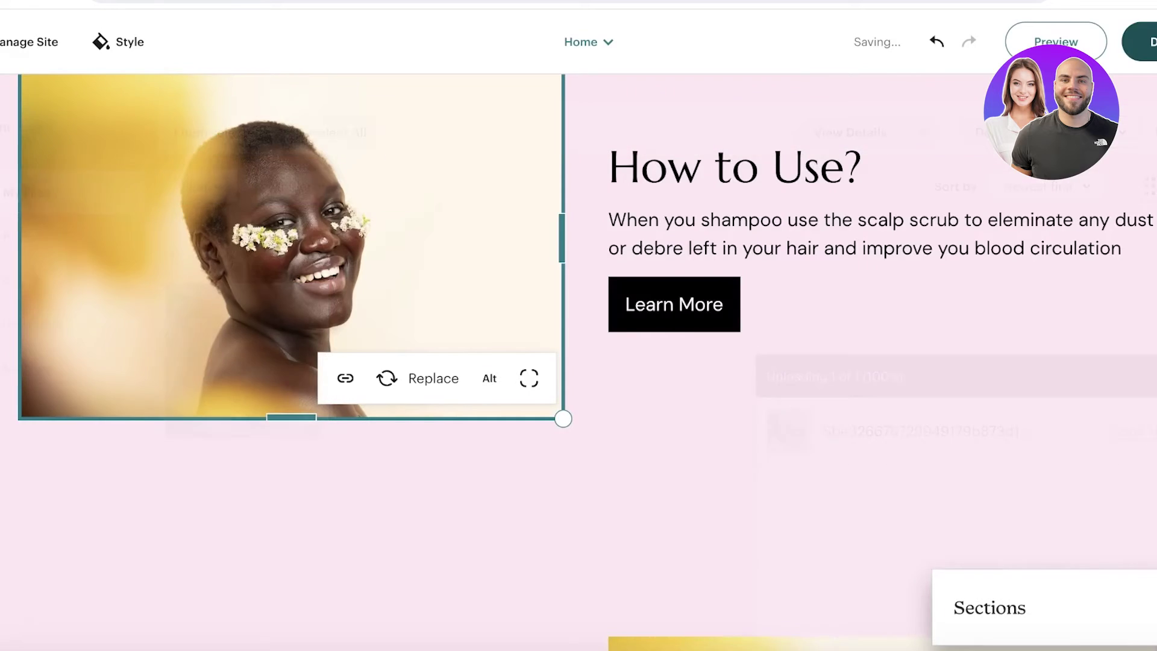
scroll(961, 298, up, 5)
scroll(885, 309, down, 8)
scroll(885, 310, down, 3)
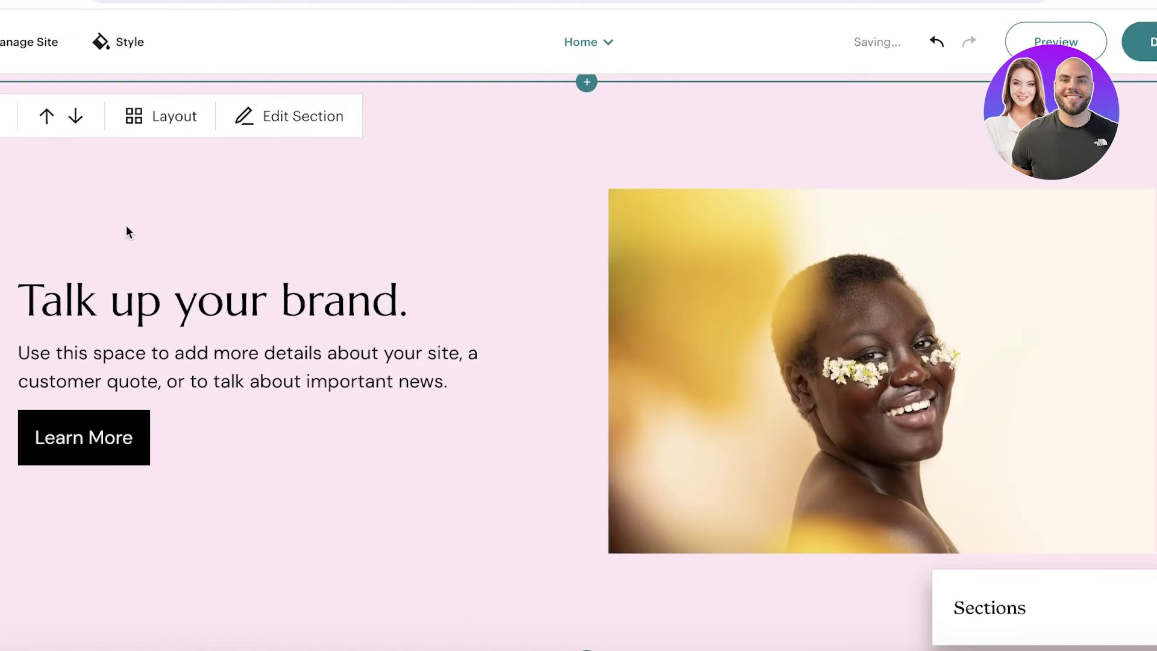
click(9, 115)
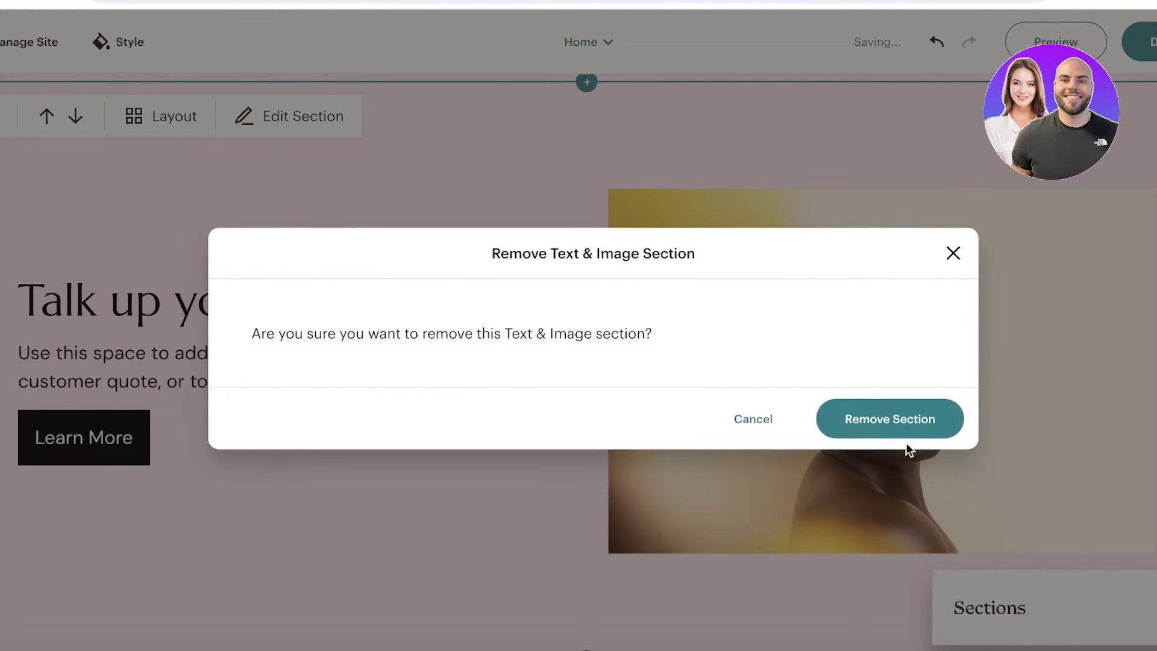
click(904, 425)
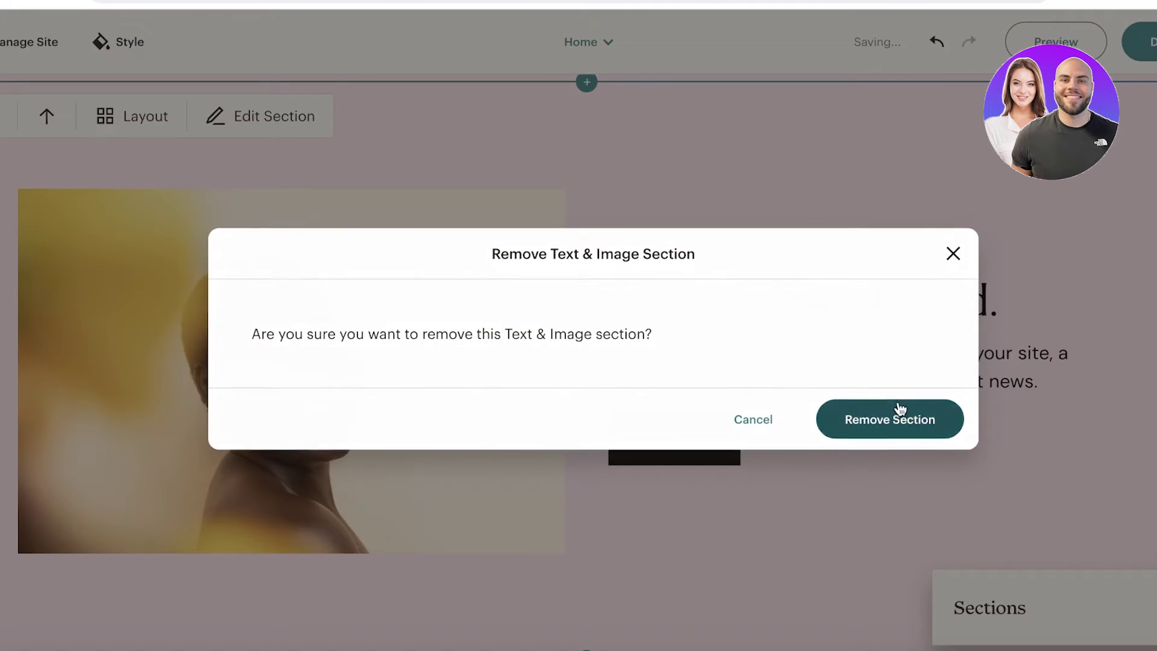
click(899, 413)
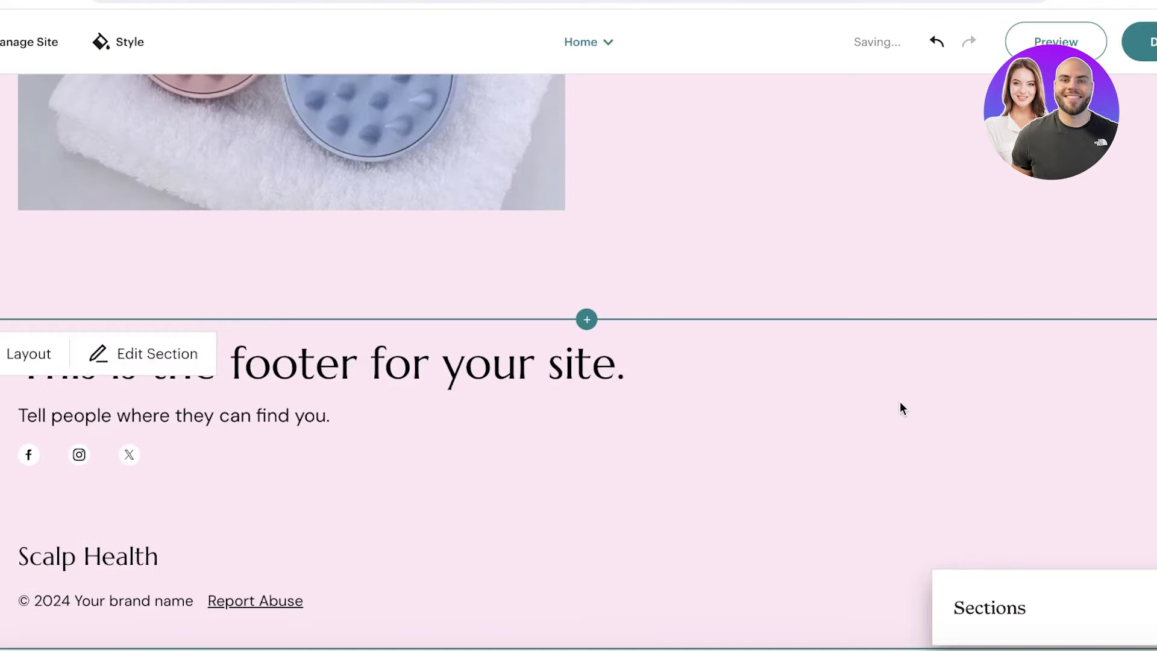
- Insert a Video section with the heading-above-video layout just above the footer
click(588, 318)
scroll(981, 428, up, 1)
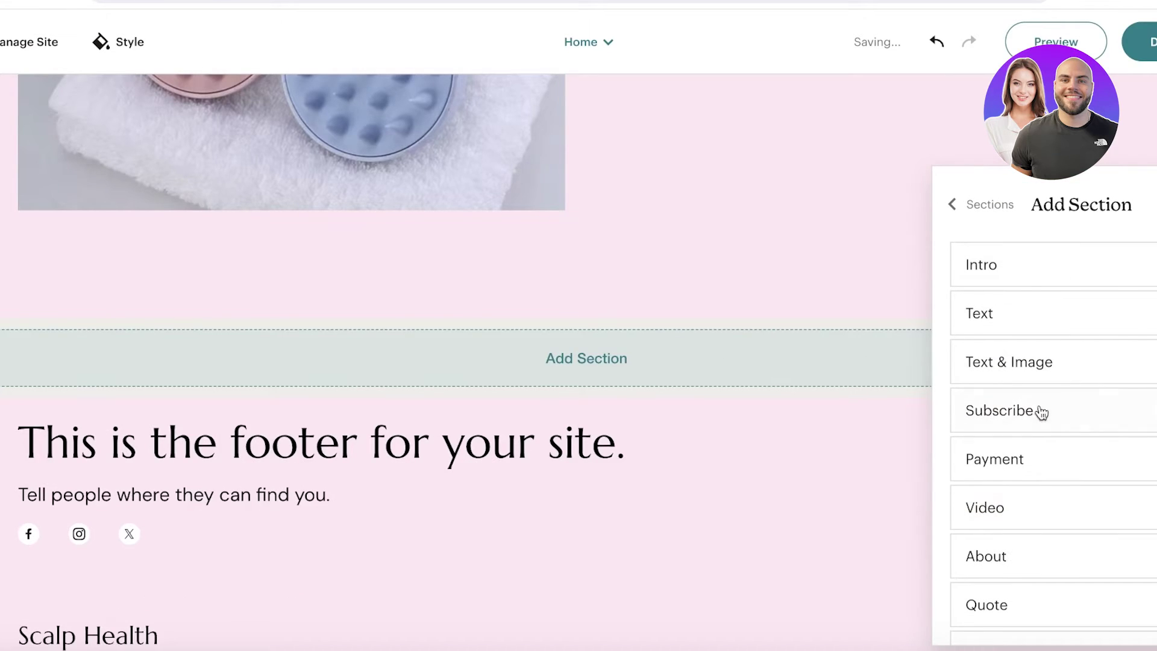
scroll(1023, 533, down, 1)
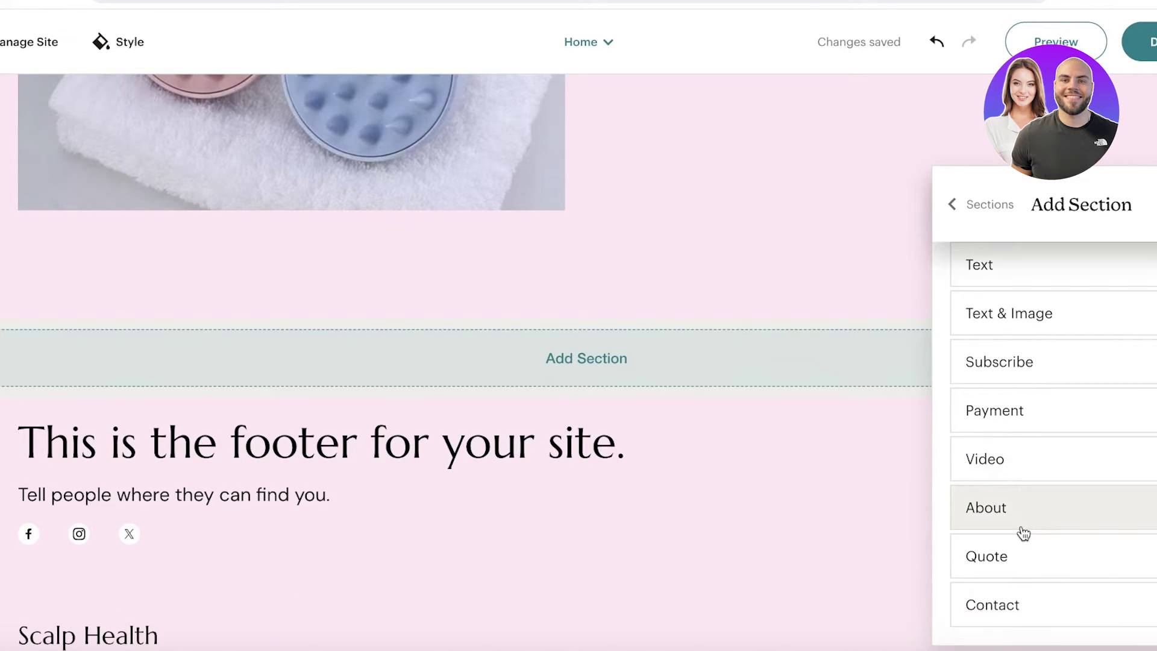
scroll(1022, 528, up, 1)
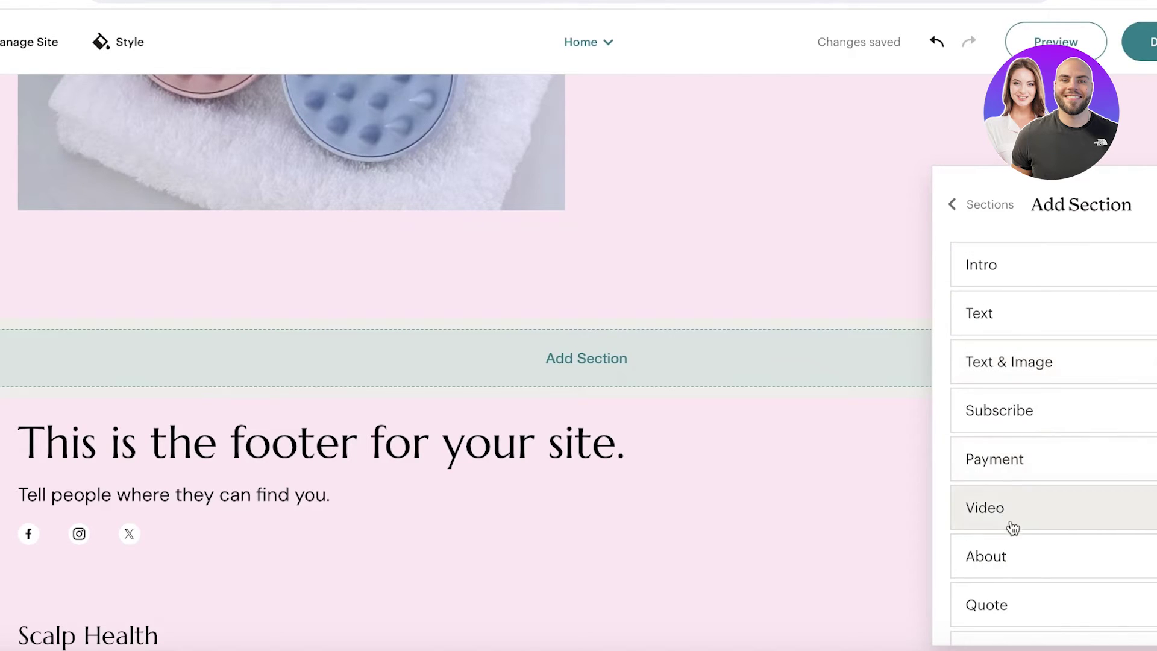
scroll(1019, 543, down, 1)
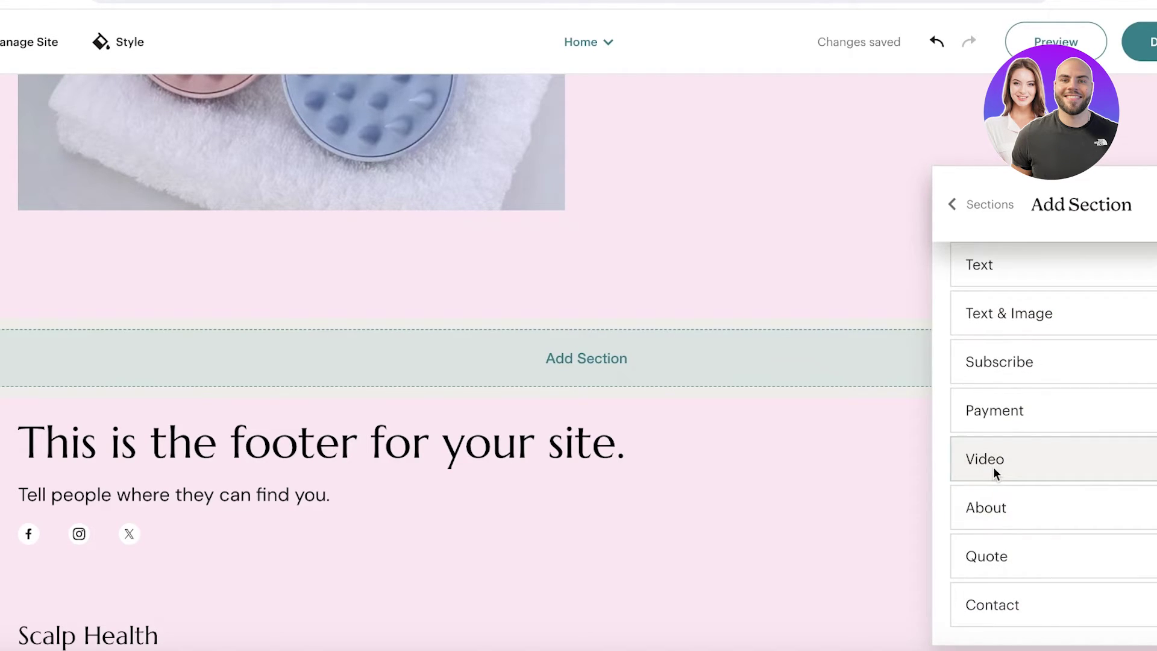
click(993, 467)
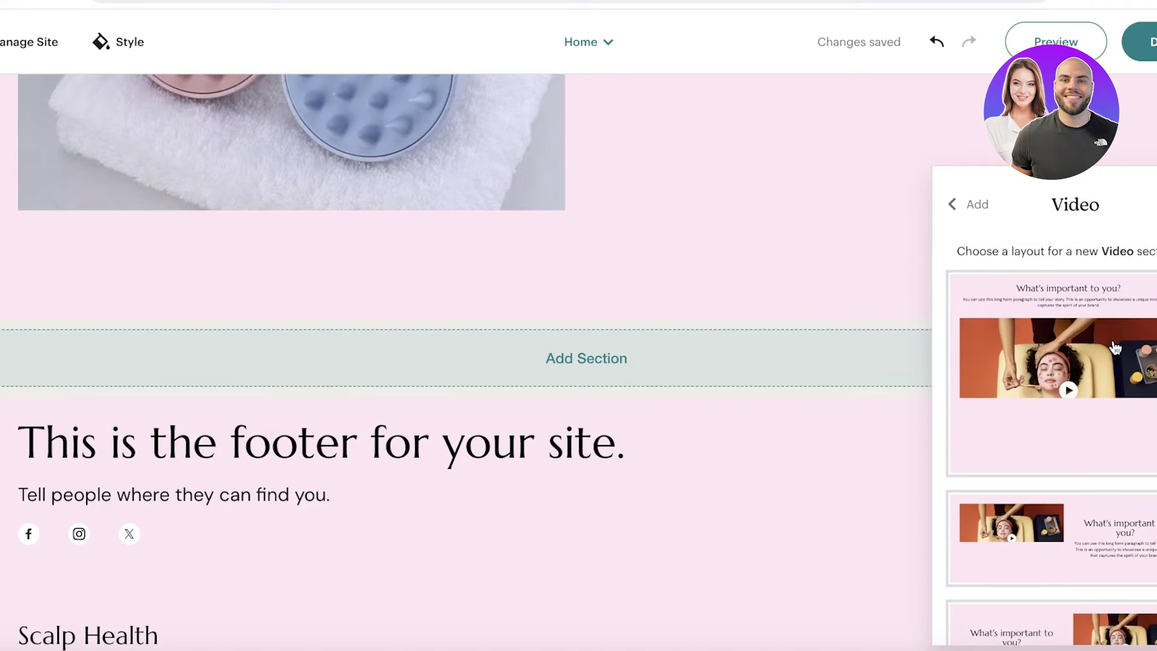
scroll(1116, 347, down, 2)
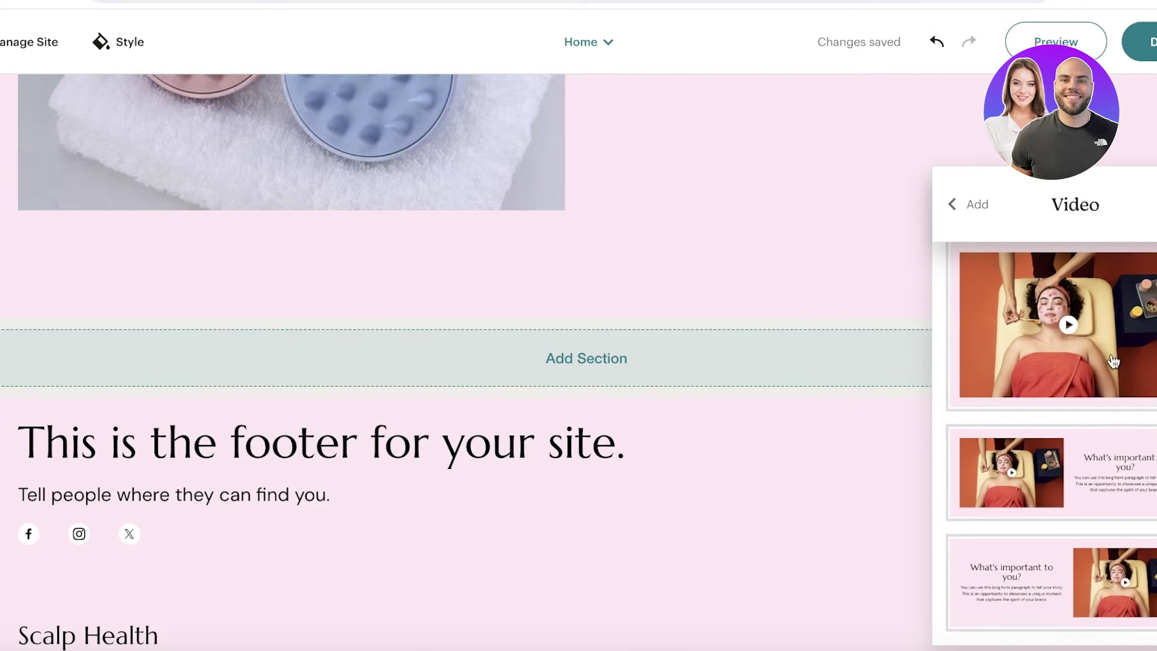
scroll(1114, 361, up, 1)
click(1114, 361)
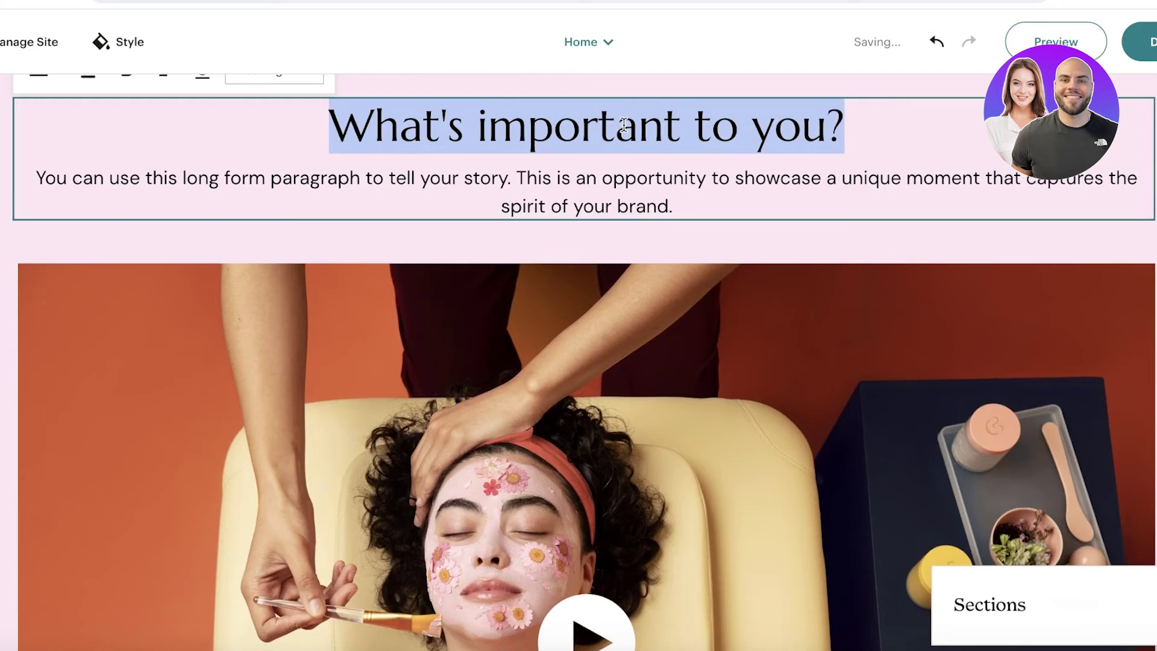
text(Inf)
- Fix the typos so the video heading reads 'This is Influencers top pick!'
key(BackSpace)
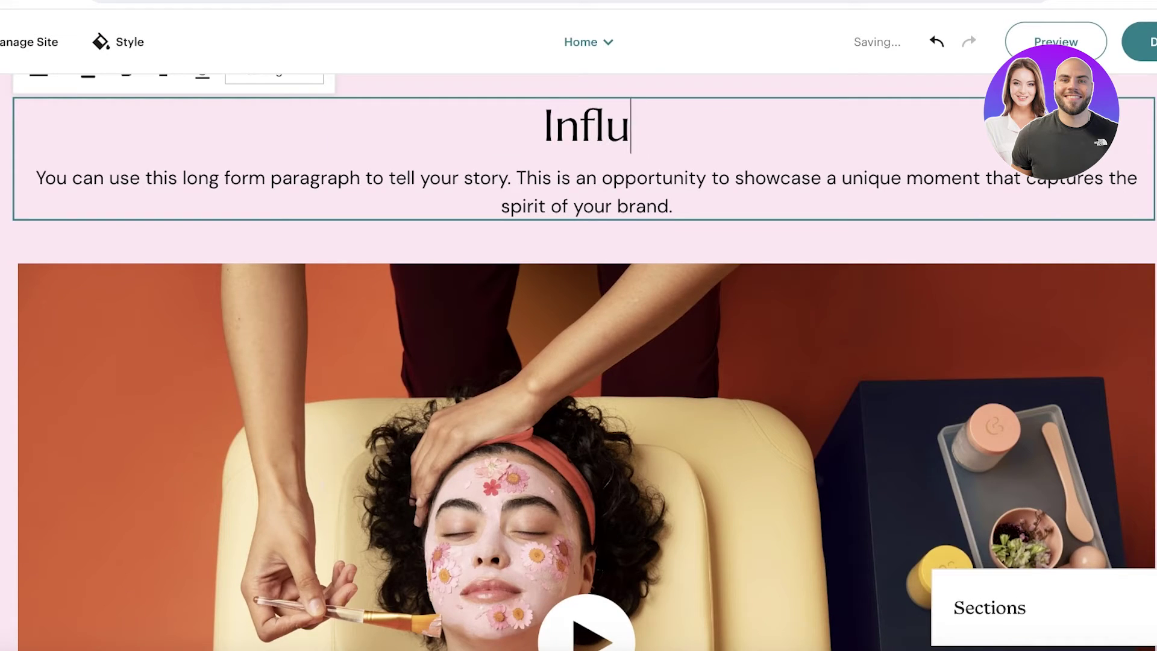
text(ncers top t)
key(BackSpace)
text(p)
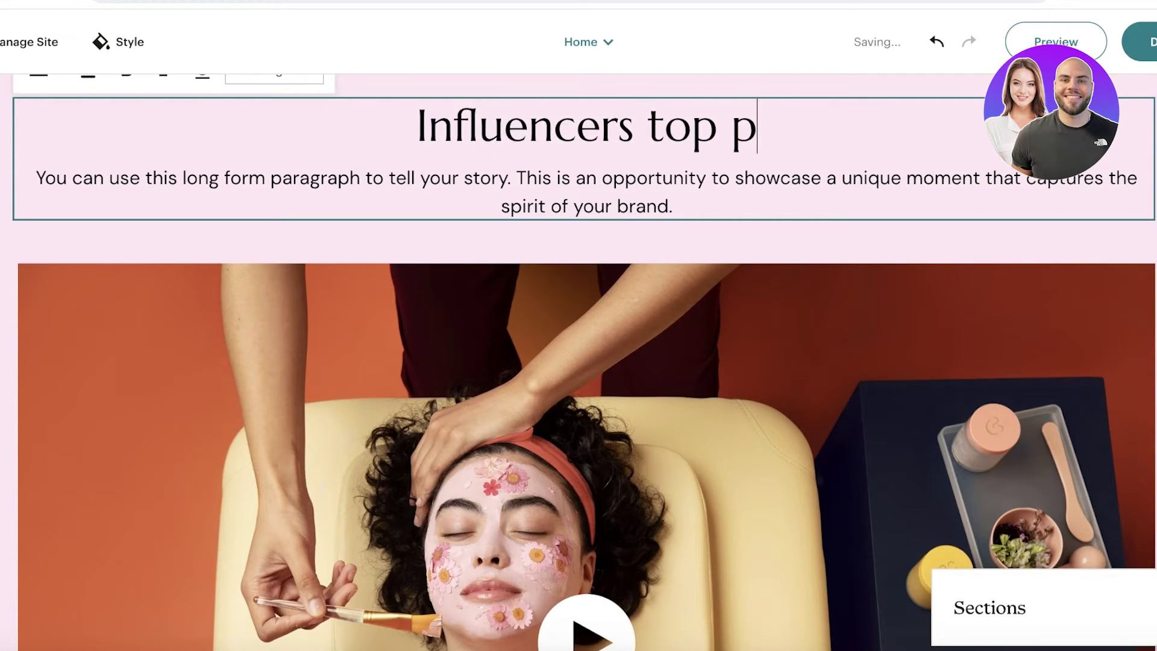
text(ick)
drag(426, 127, 395, 126)
text(This is)
key(End)
text(!)
- Clear the placeholder paragraph and bring up the video's URL entry
drag(837, 187, 787, 187)
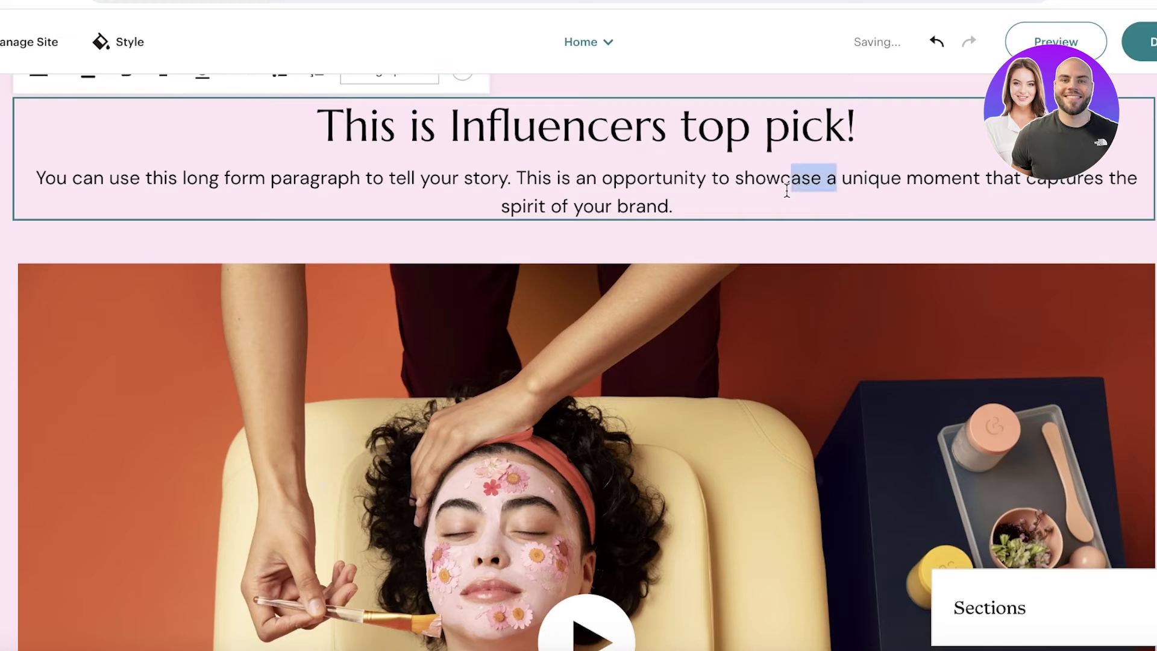
triple_click(787, 186)
key(BackSpace)
click(671, 345)
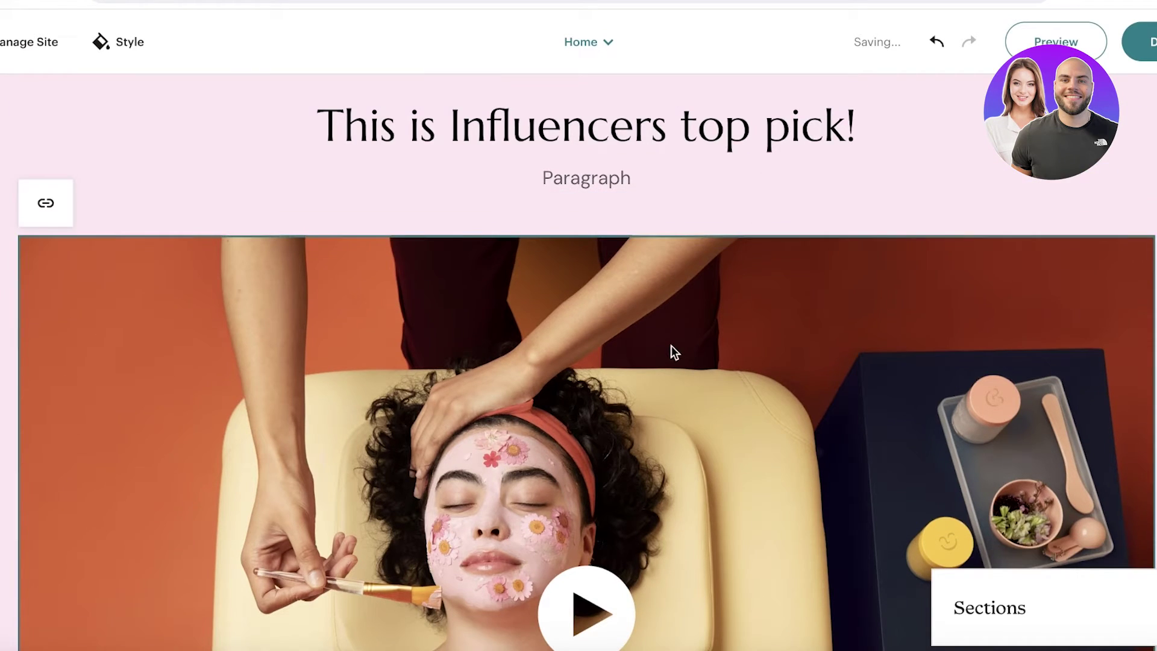
scroll(671, 345, down, 3)
scroll(468, 300, down, 3)
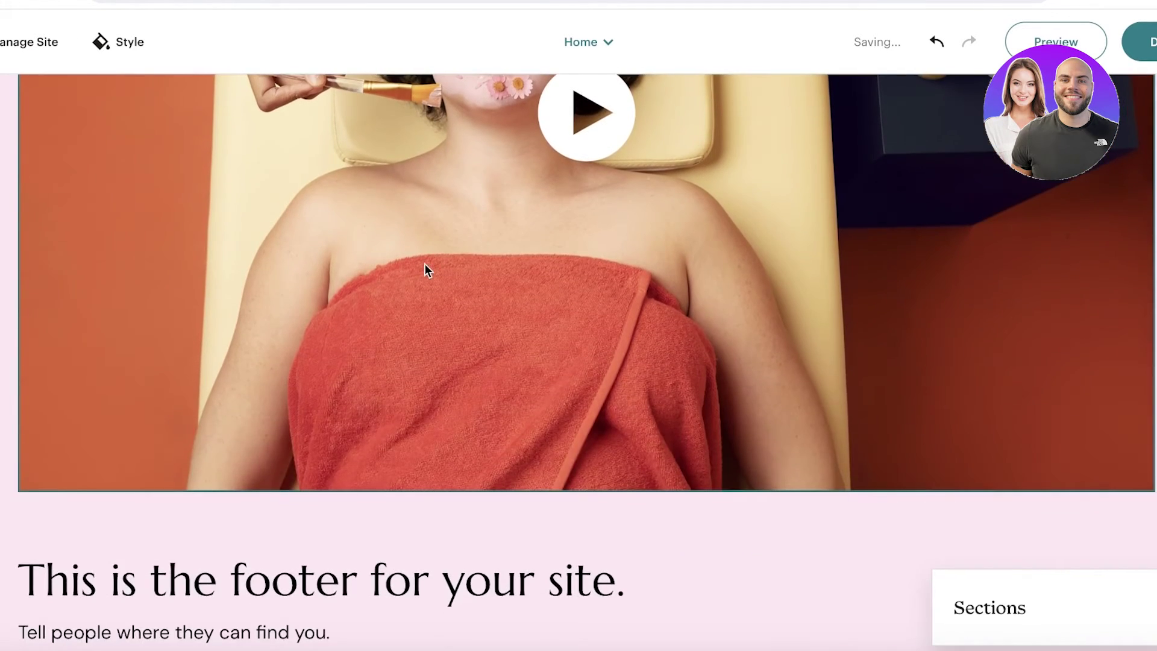
scroll(298, 351, up, 3)
scroll(308, 338, up, 3)
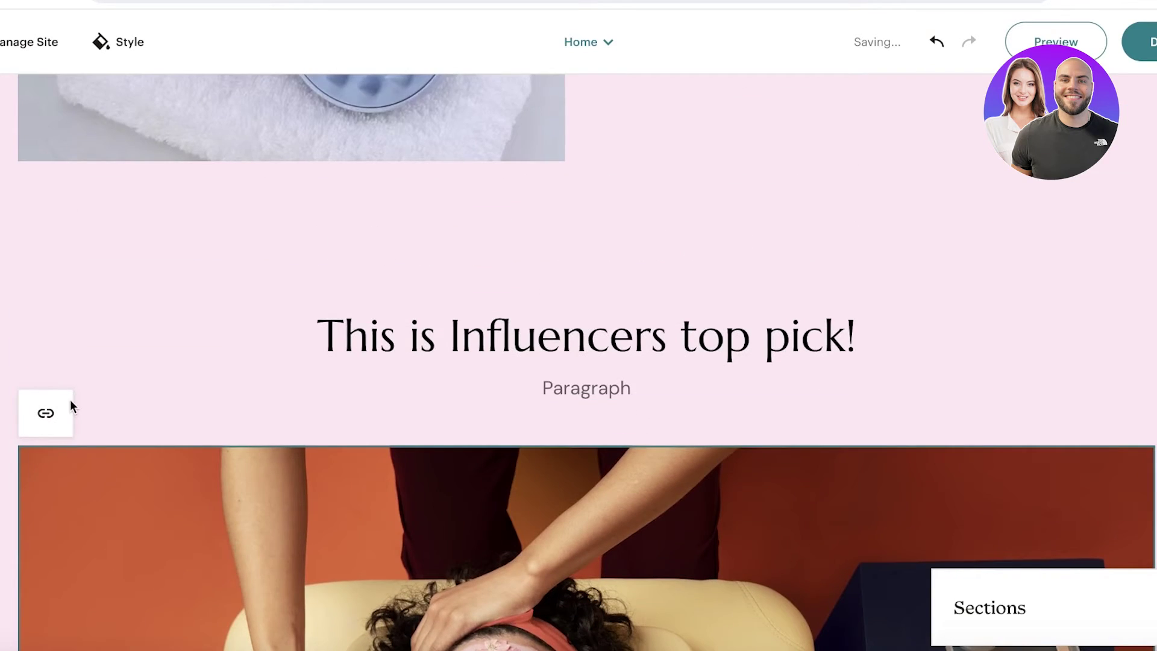
scroll(70, 406, down, 5)
scroll(315, 550, up, 3)
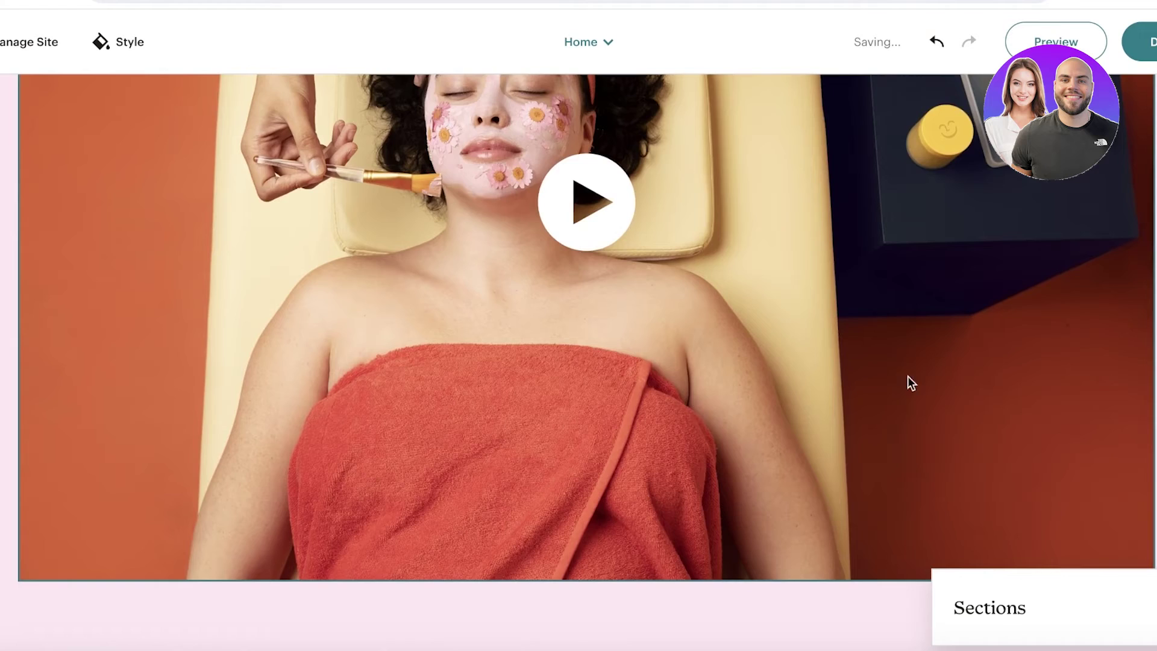
scroll(400, 240, up, 3)
scroll(400, 256, down, 3)
scroll(16, 187, up, 2)
scroll(48, 273, up, 2)
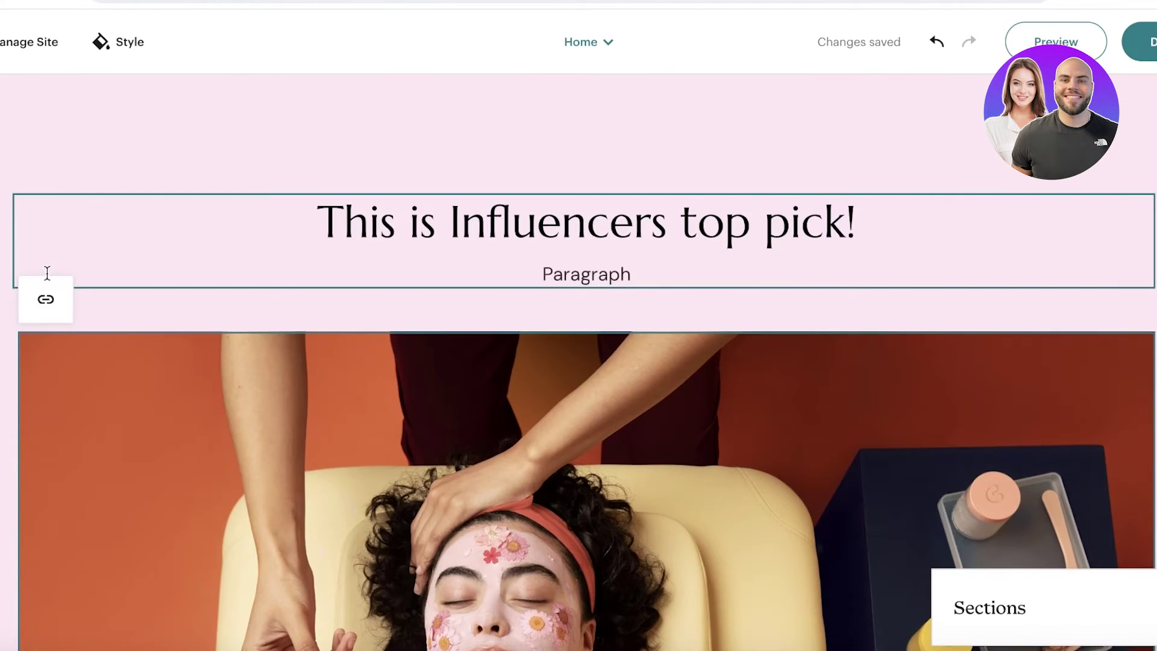
click(45, 299)
text(y)
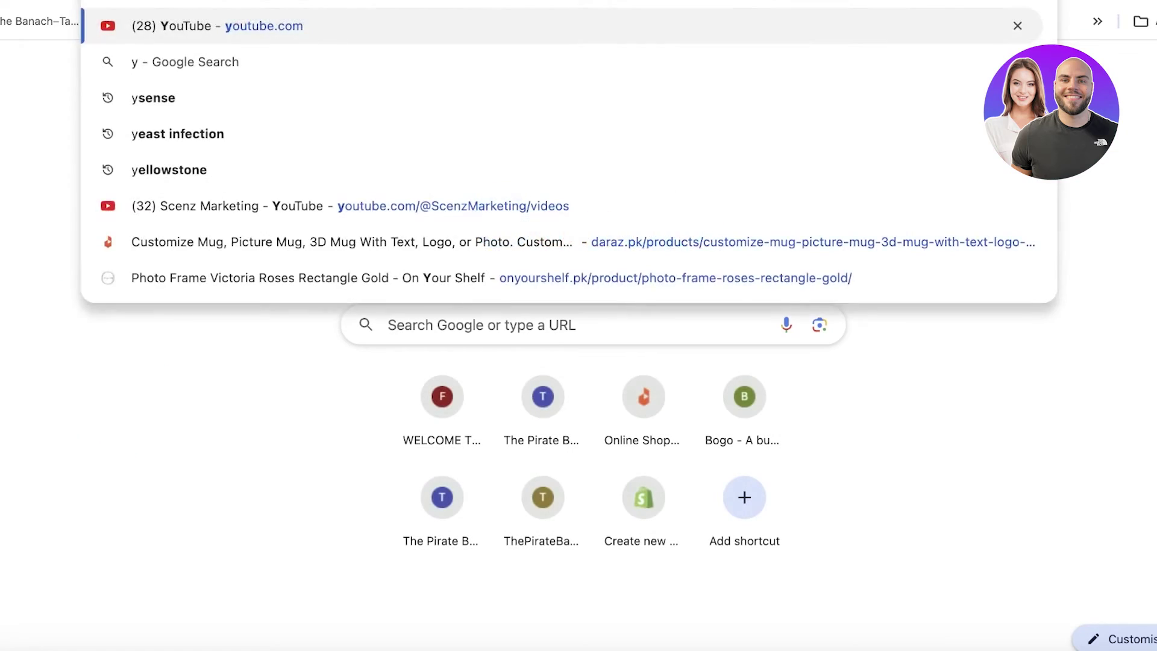
- Search YouTube for 'scalp scrub' and copy the dandruff scalp-massage-brush Short's address
key(Return)
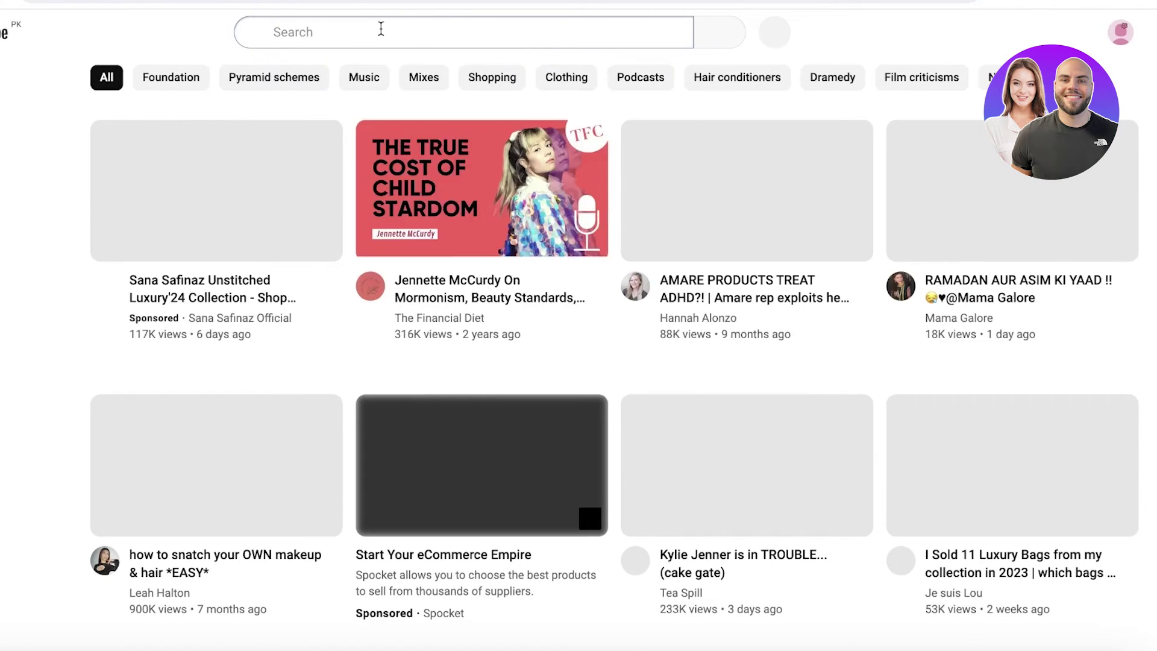
text(scalp scrub)
key(Return)
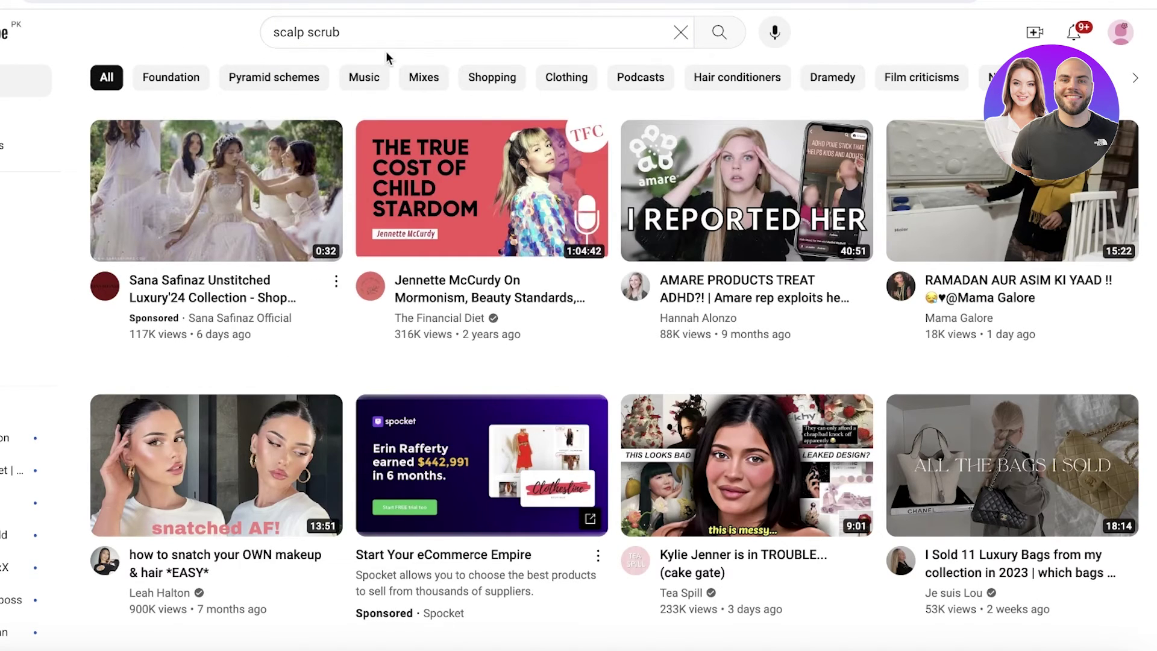
scroll(496, 186, down, 4)
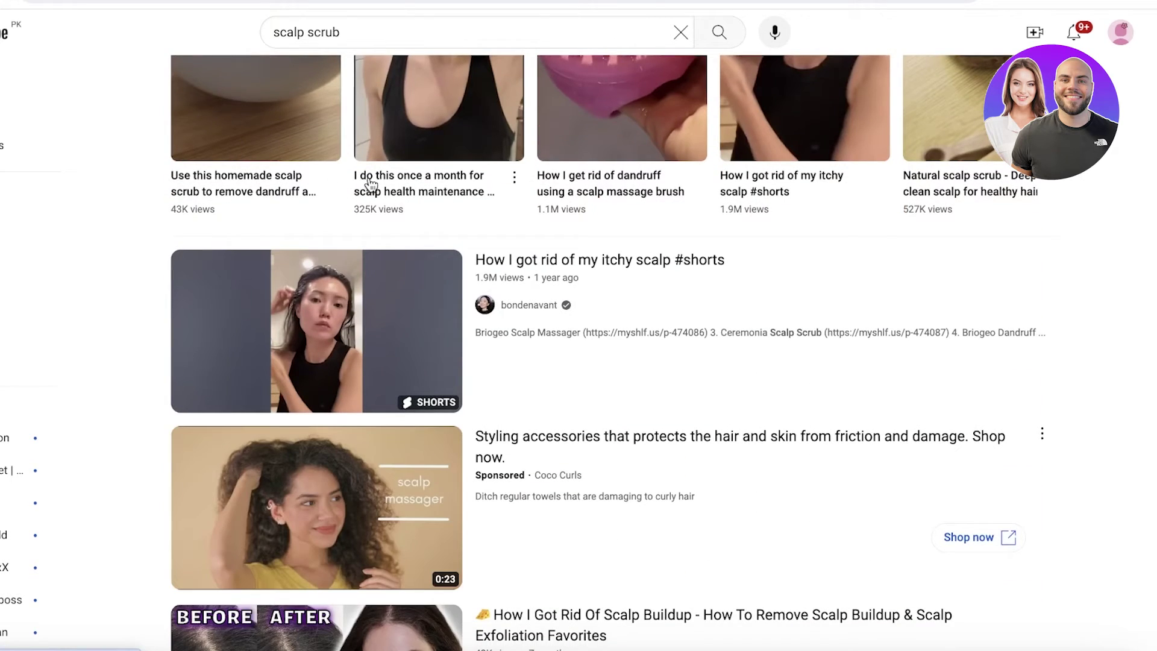
scroll(289, 190, up, 2)
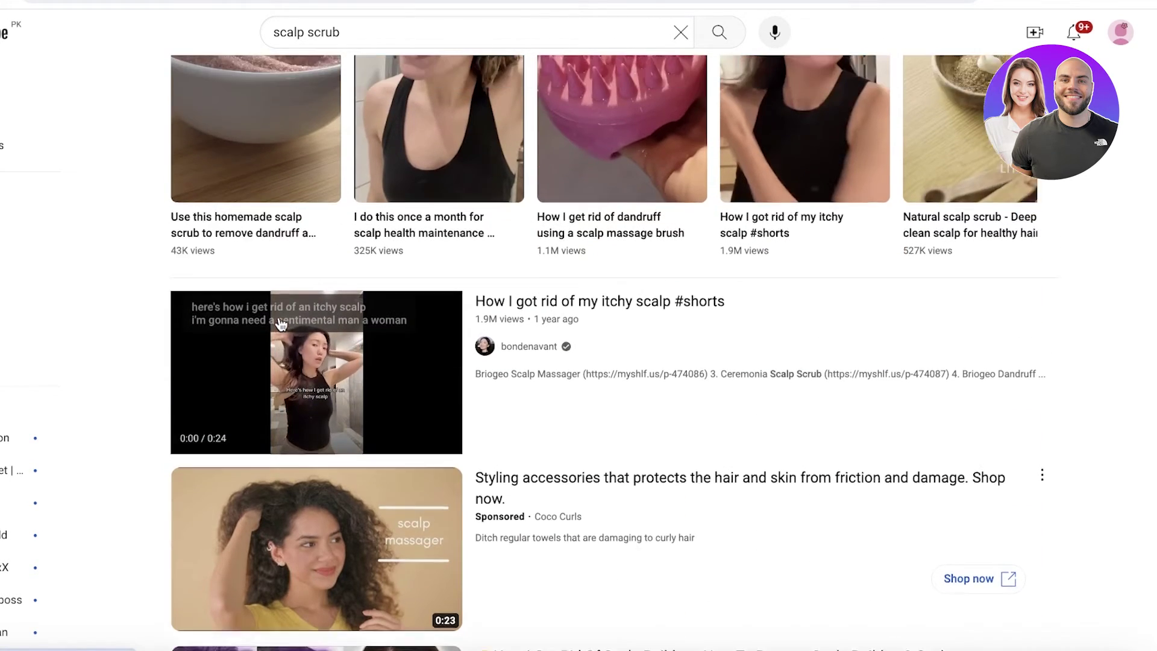
scroll(561, 190, up, 1)
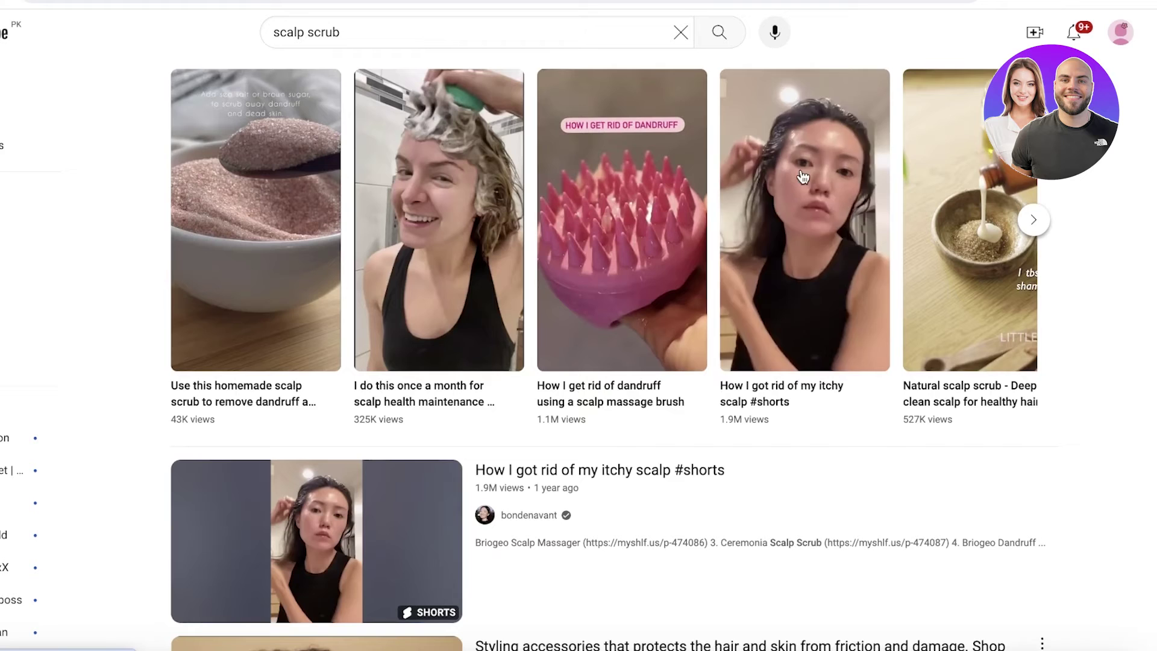
click(606, 192)
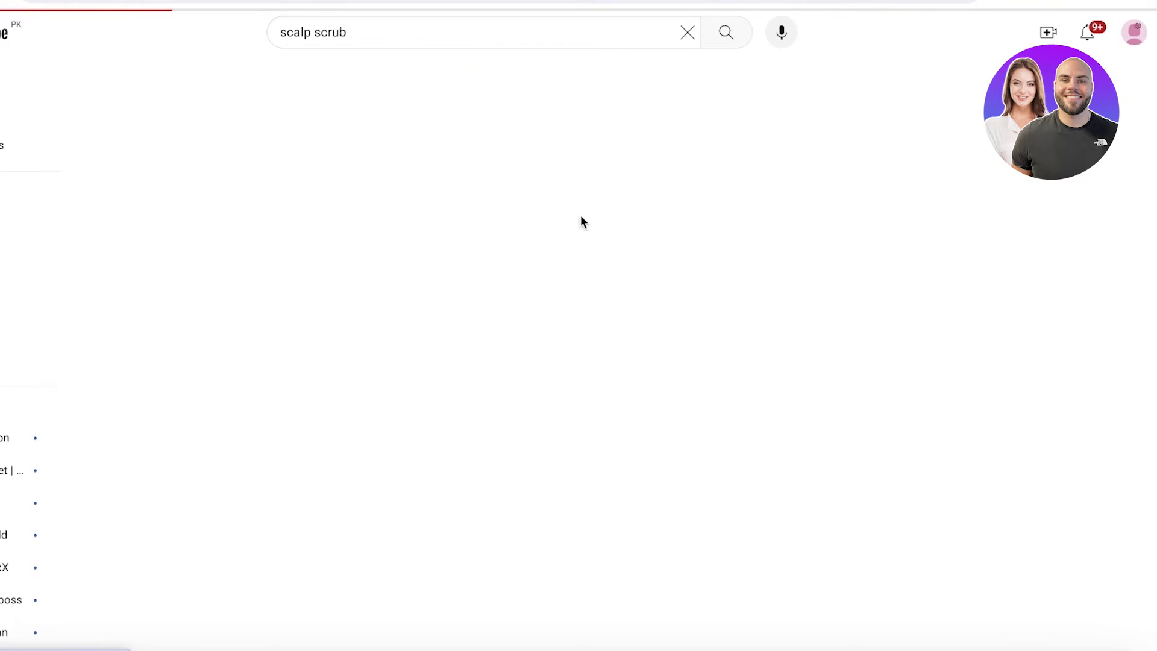
right_click(389, 3)
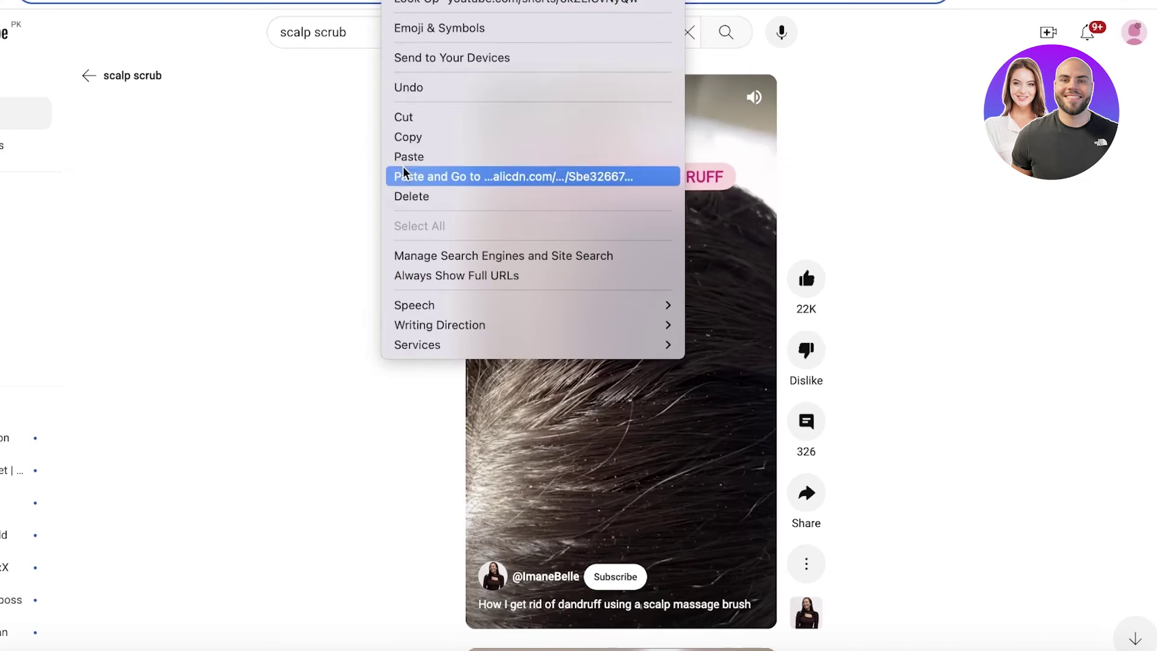
click(422, 135)
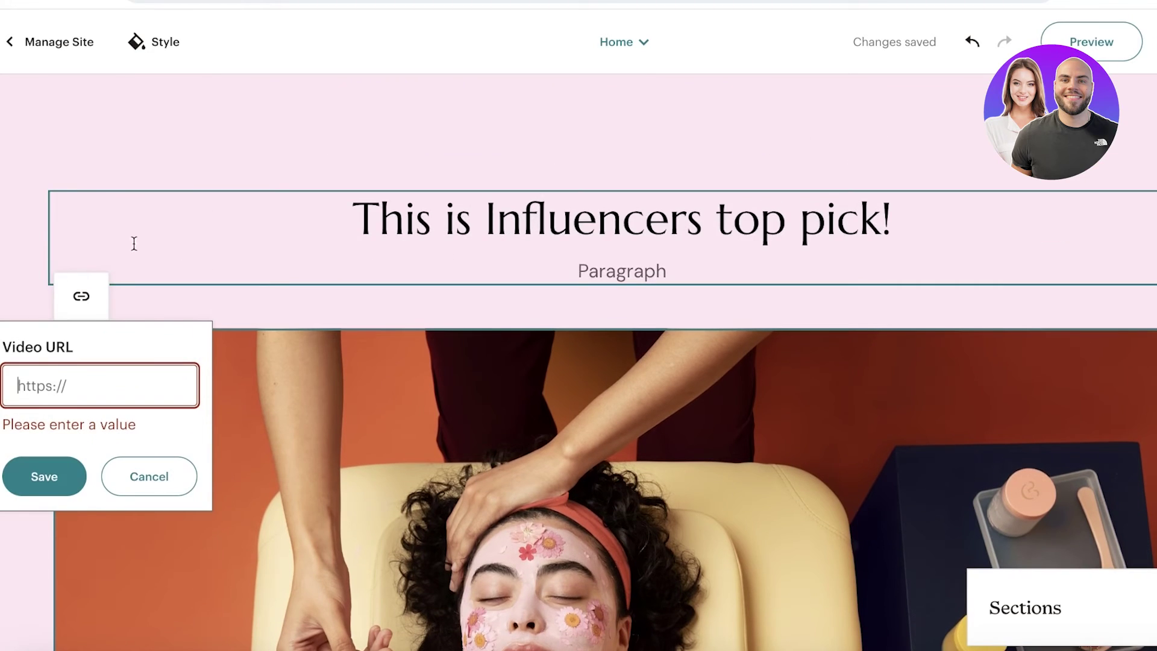
- Paste the Short's address into the Video URL box and attempt to save it
right_click(90, 381)
click(157, 479)
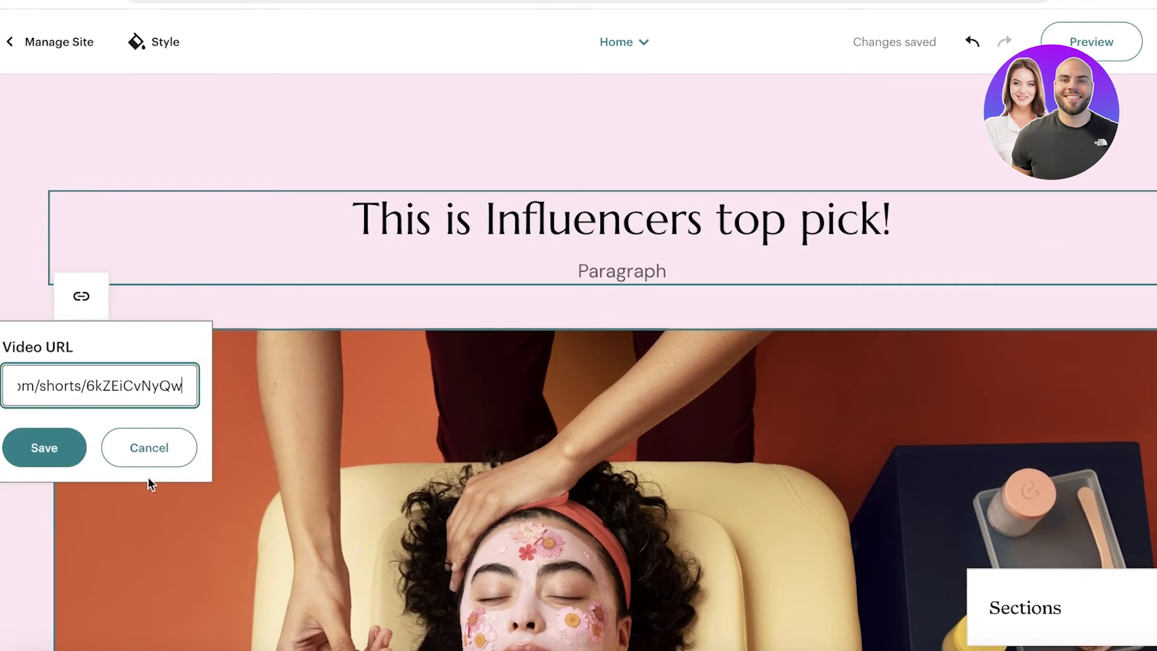
click(45, 457)
click(98, 380)
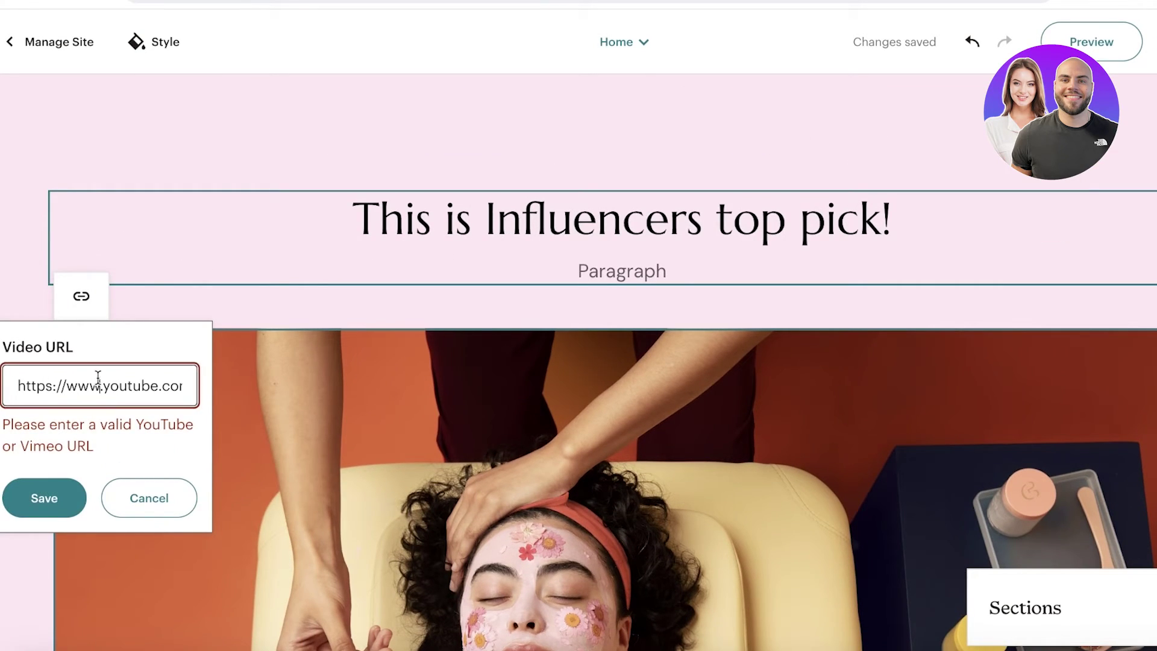
key(Escape)
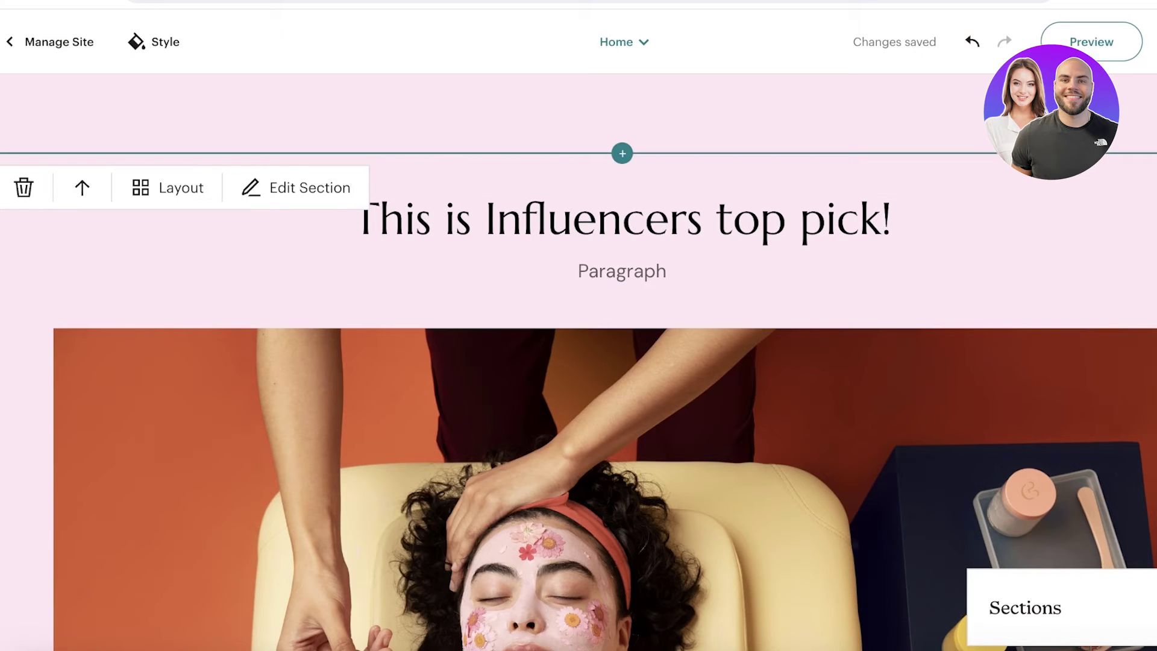
scroll(145, 189, up, 3)
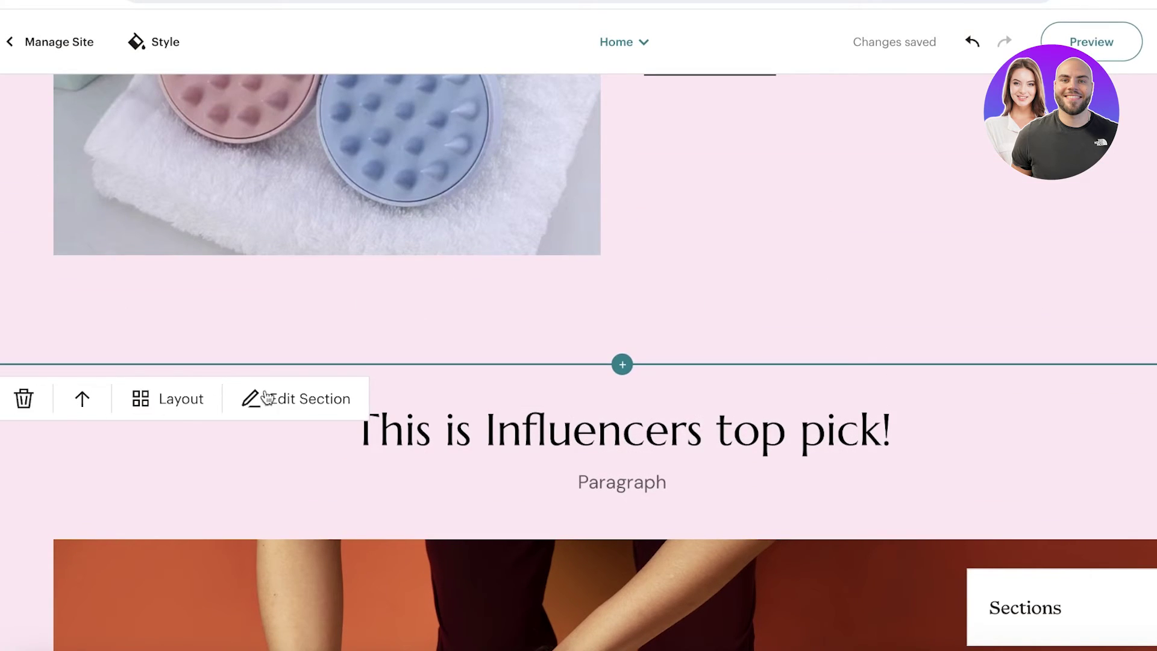
scroll(373, 402, down, 5)
scroll(65, 237, up, 2)
scroll(64, 238, up, 1)
- Reopen the Video URL box, trim the start of the Shorts link, and resubmit
click(81, 209)
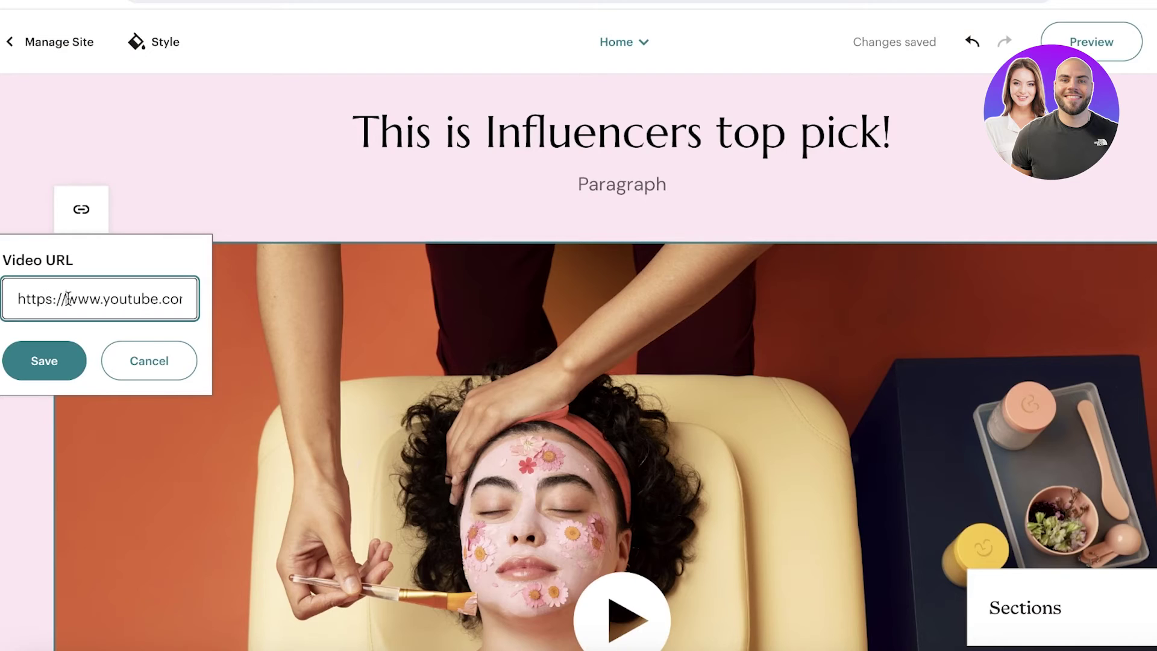
key(BackSpace)
key(BackSpace)
key(BackSpace)
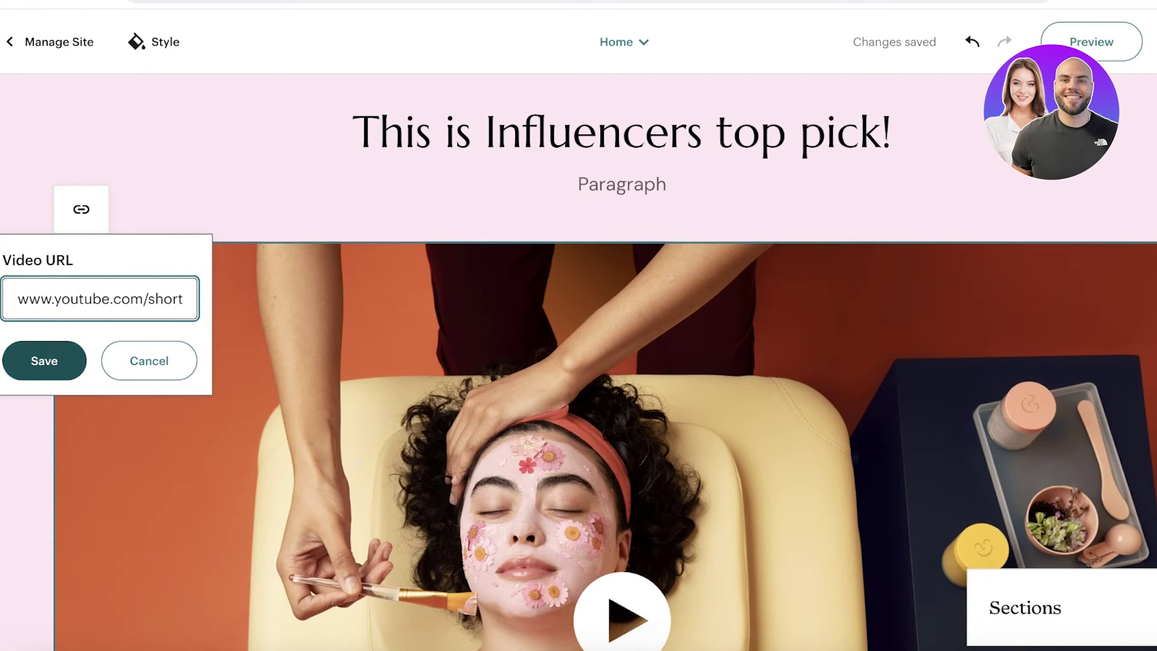
click(51, 355)
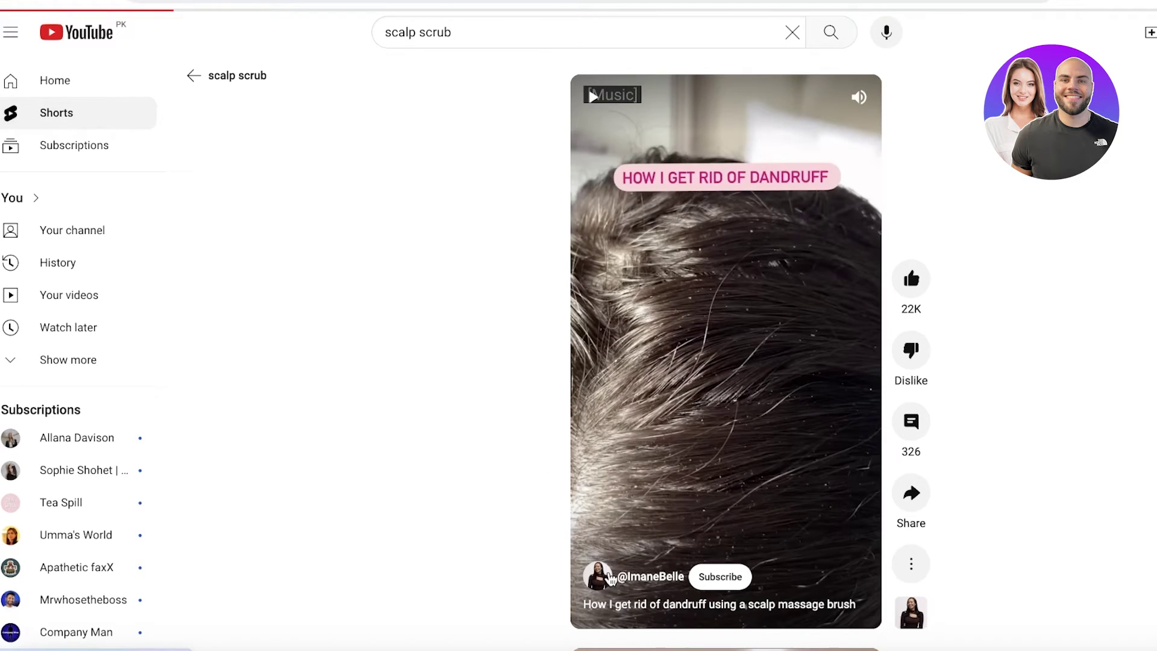
- Check the creator's Shorts, then open a regular video from the 'scalp scrub' results
click(598, 564)
scroll(379, 372, down, 3)
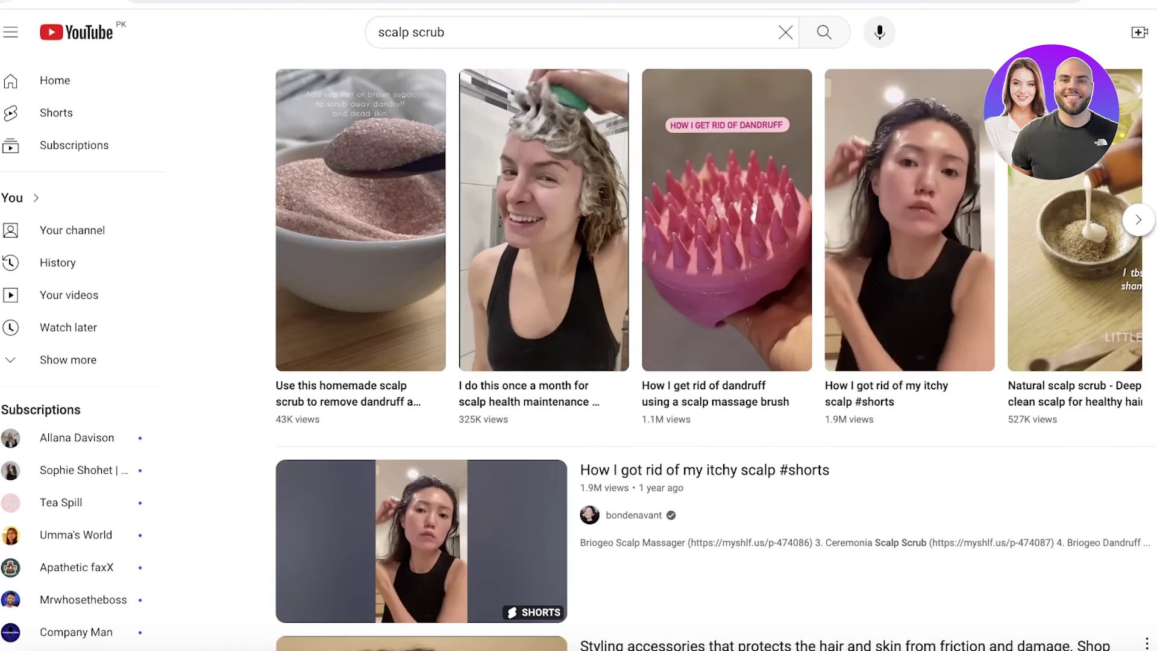
scroll(275, 381, down, 3)
scroll(364, 361, down, 3)
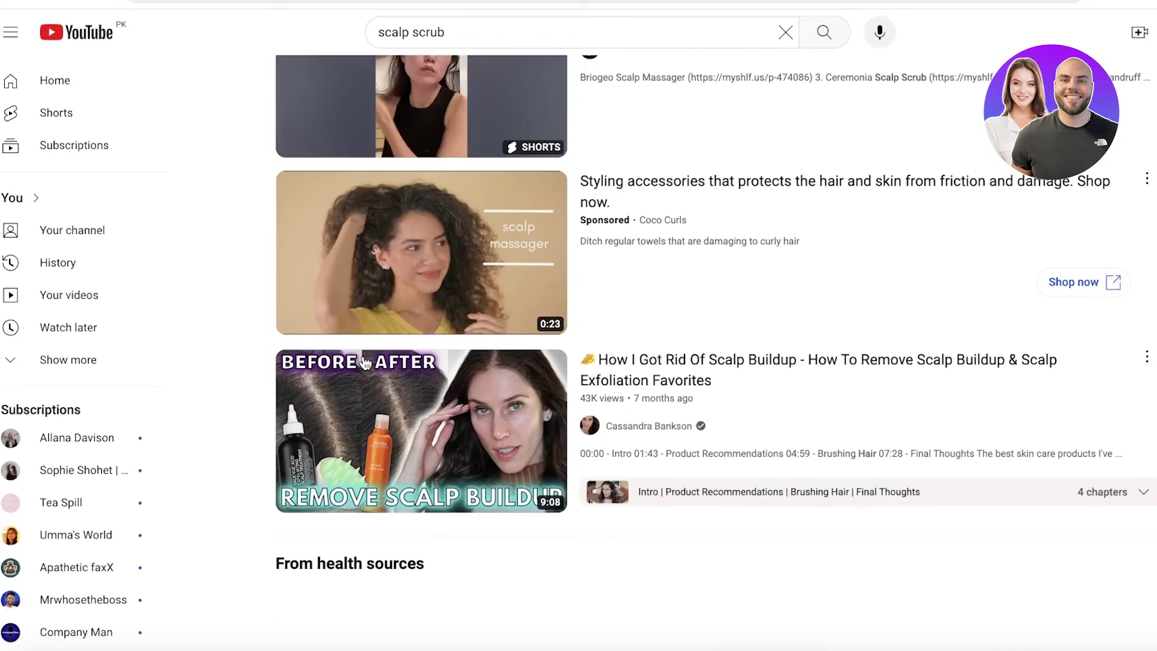
scroll(365, 362, down, 2)
scroll(375, 406, down, 5)
scroll(386, 457, down, 3)
scroll(387, 448, down, 3)
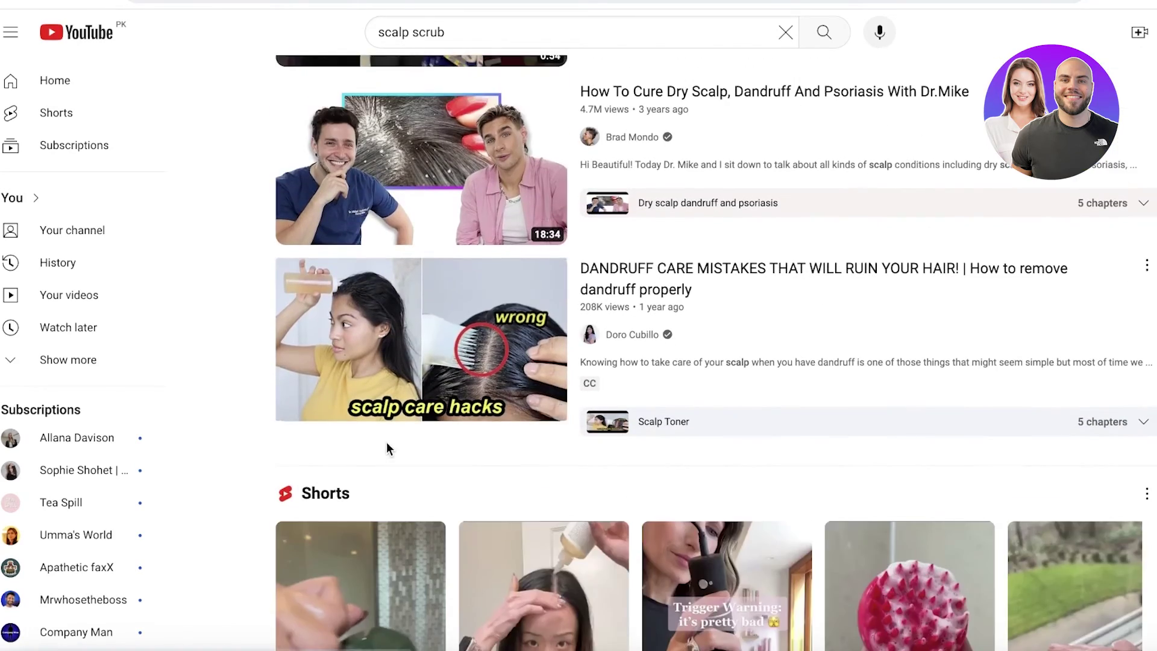
scroll(386, 448, down, 3)
scroll(389, 425, down, 8)
scroll(393, 398, up, 4)
scroll(402, 364, down, 10)
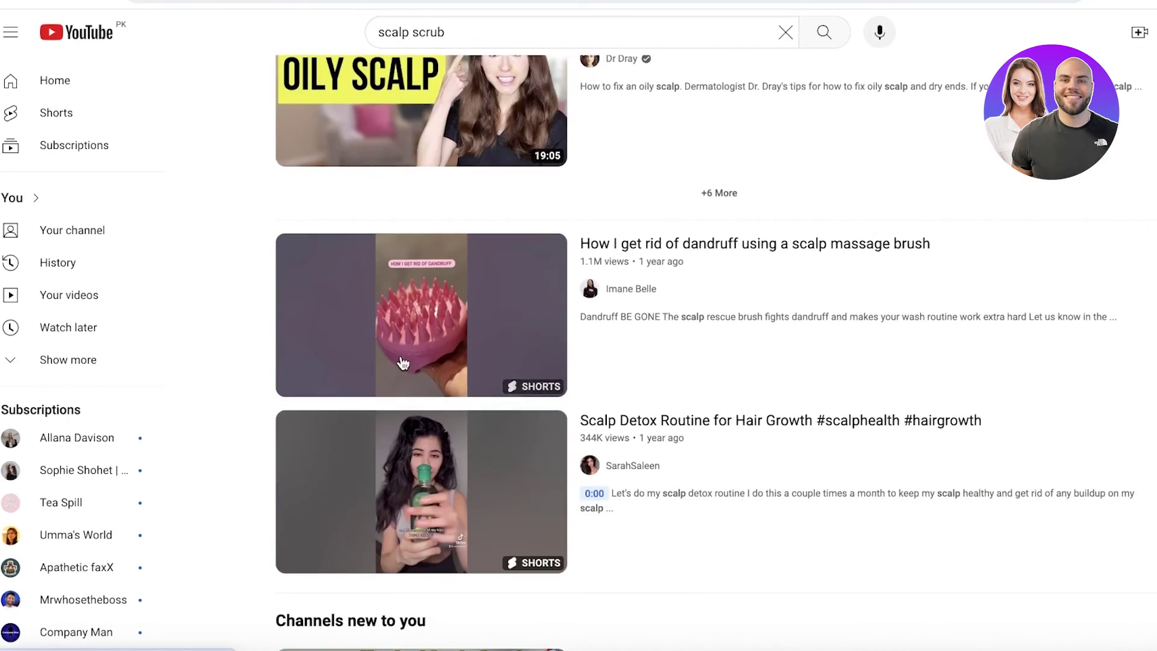
click(404, 362)
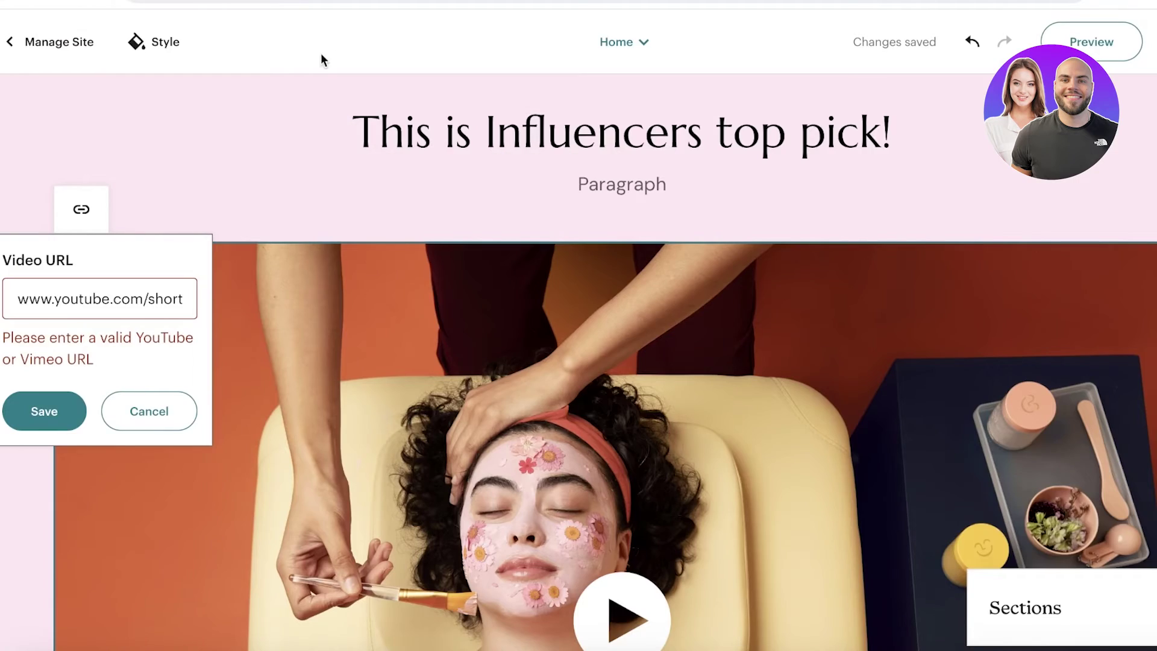
- Replace the rejected link with the 'How I Got Rid of Scalp Buildup' video address and save
triple_click(76, 299)
right_click(78, 298)
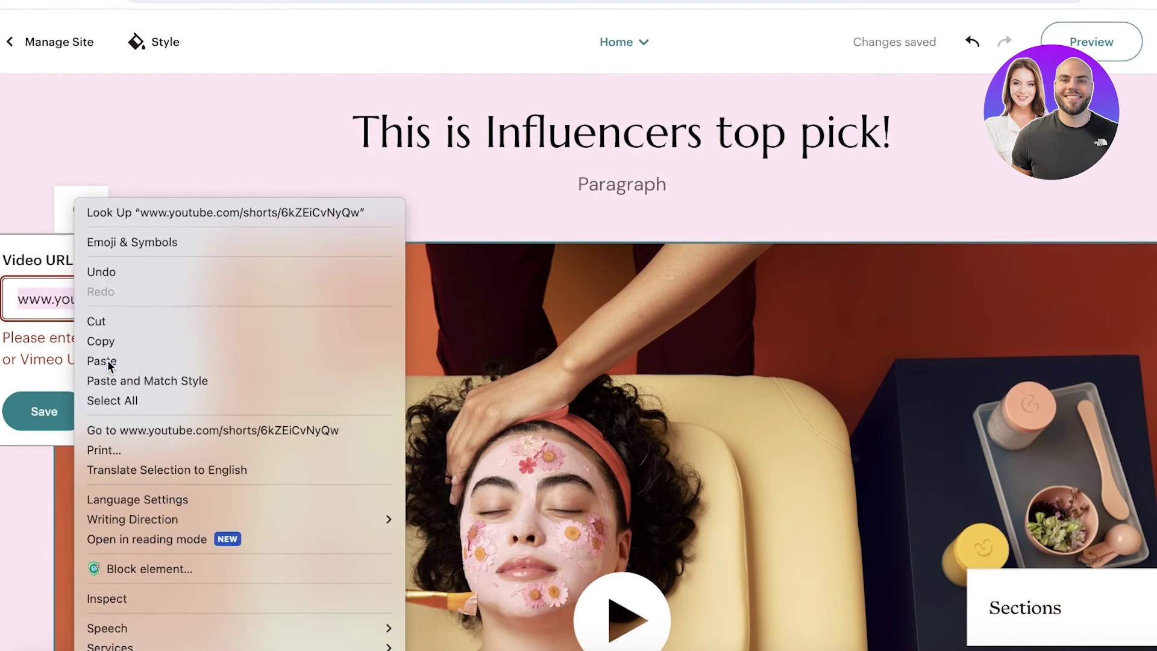
click(109, 363)
click(68, 427)
click(82, 209)
right_click(88, 305)
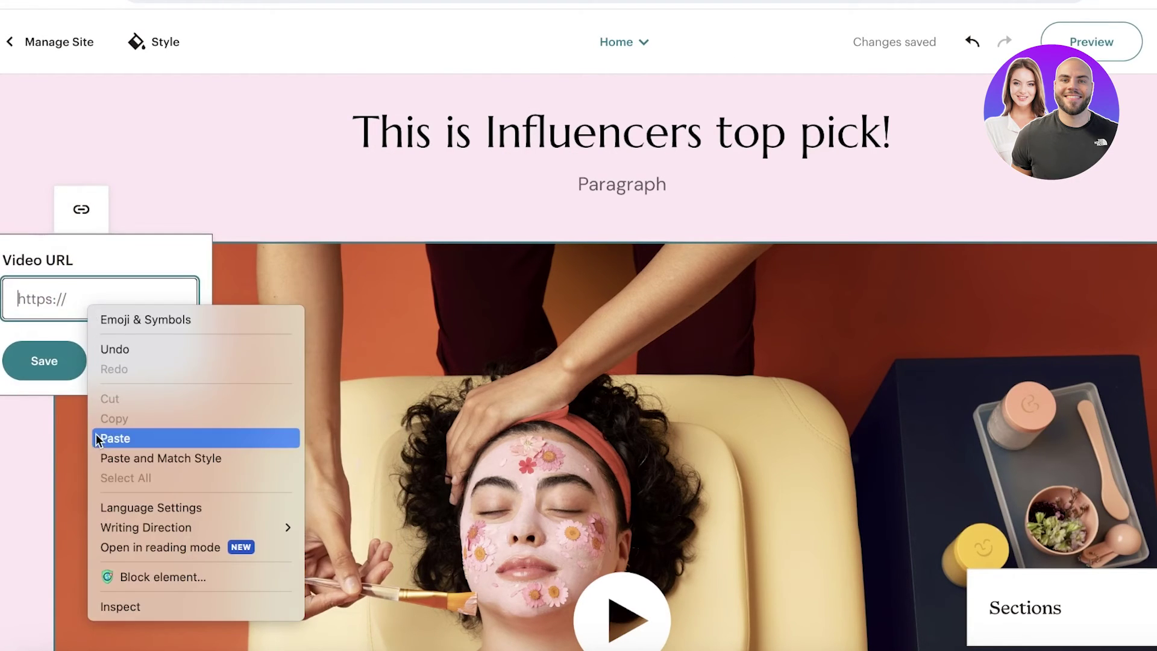
click(96, 434)
click(51, 363)
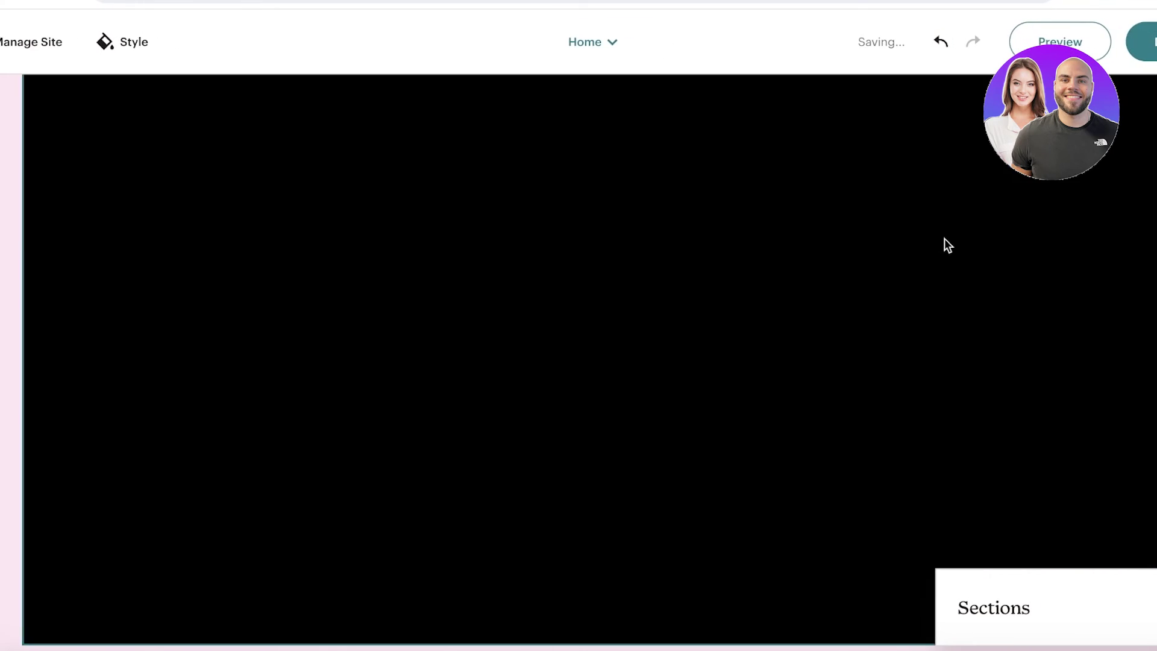
scroll(916, 266, down, 3)
scroll(915, 267, up, 2)
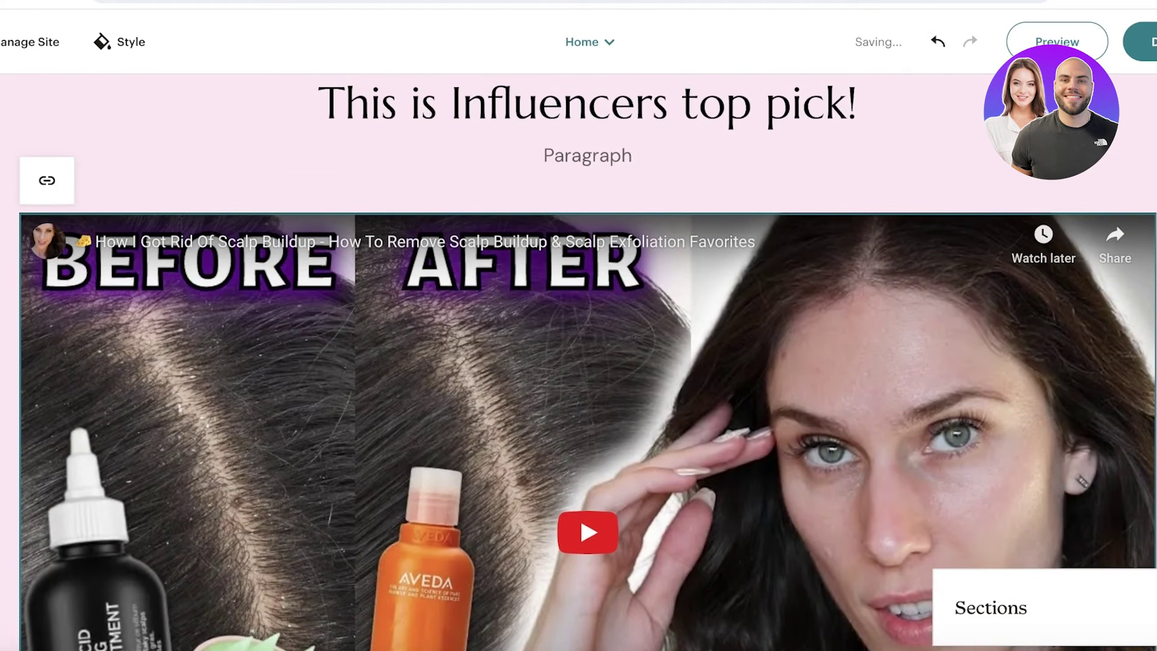
scroll(579, 361, down, 5)
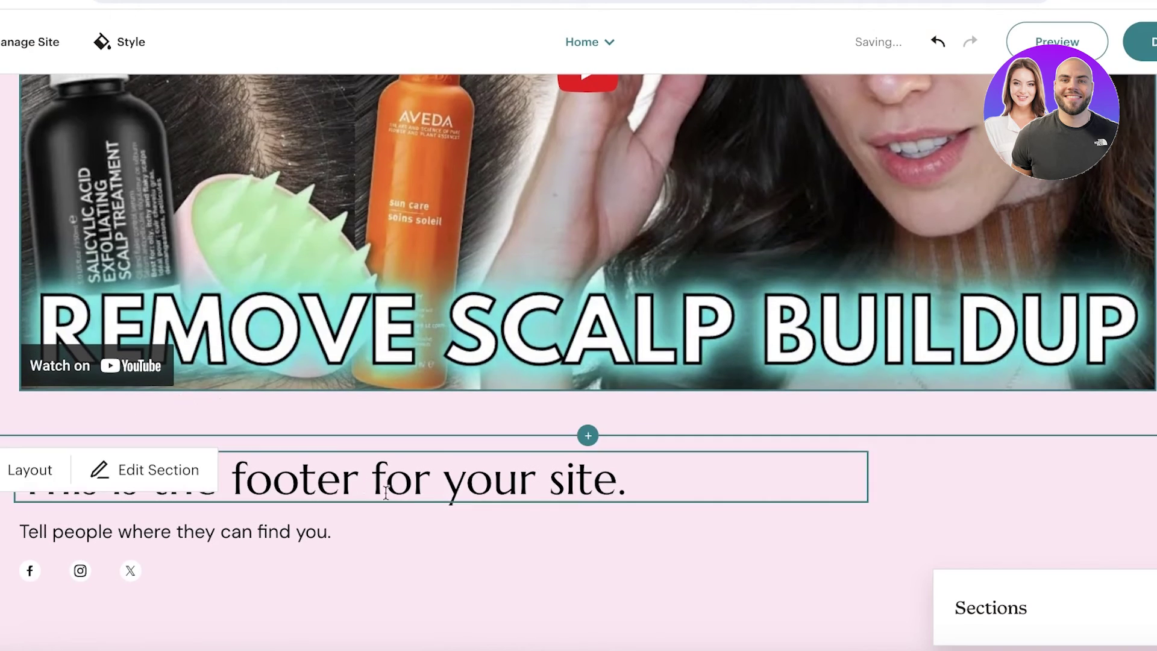
- Delete the footer's heading text
click(445, 493)
triple_click(554, 498)
key(BackSpace)
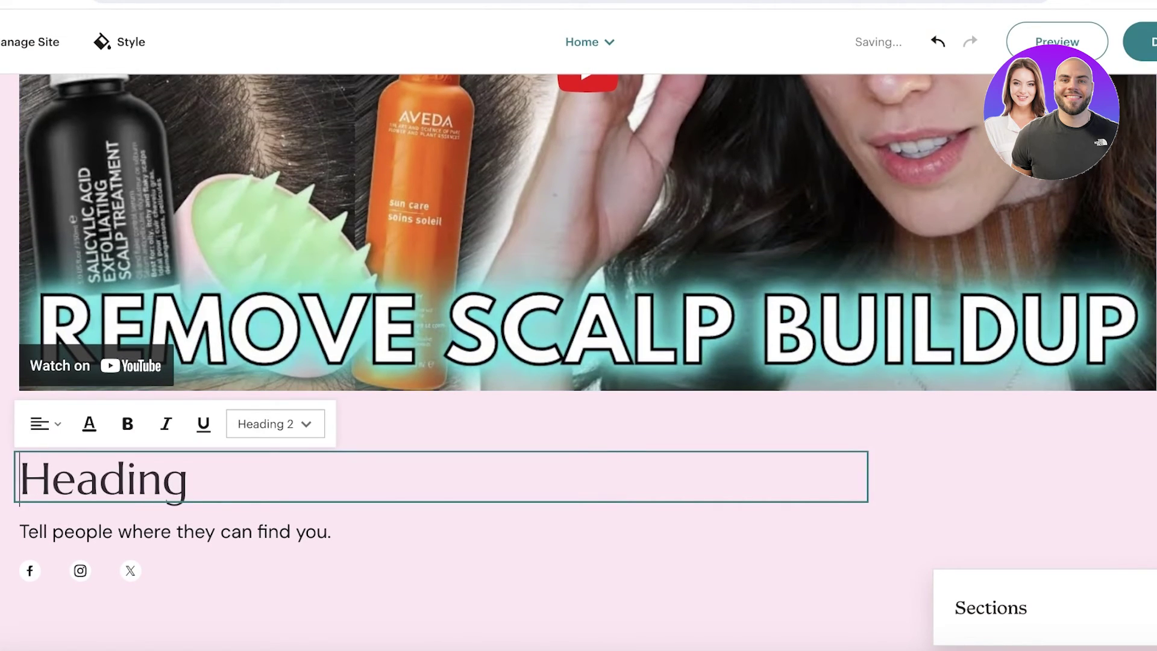
text(P)
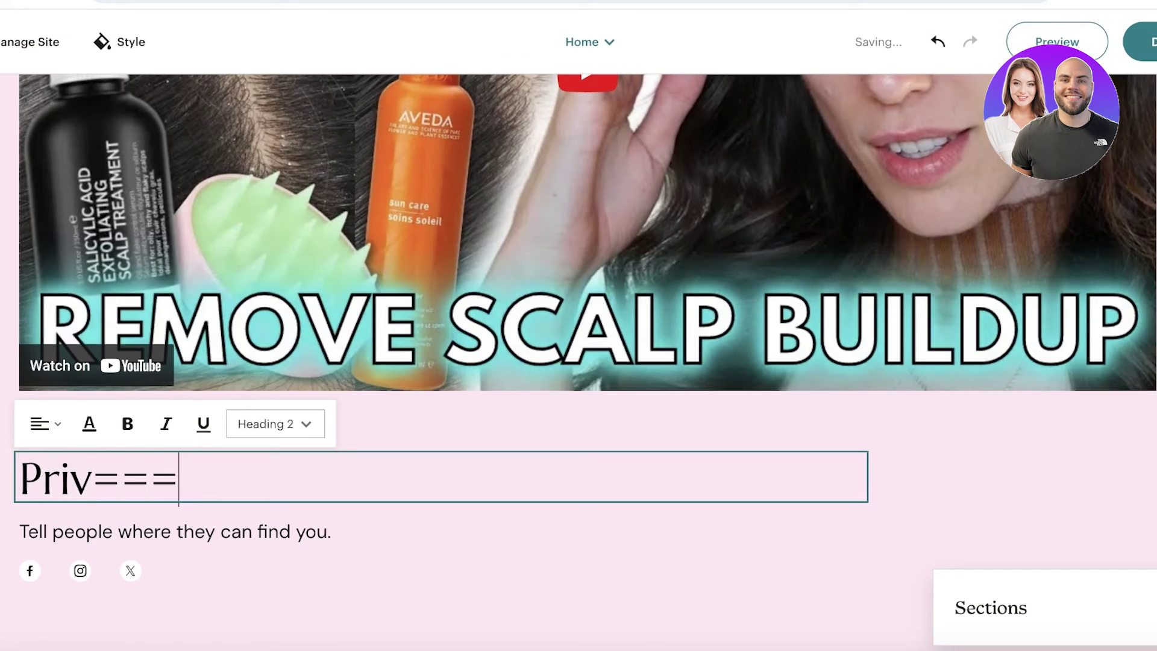
key(BackSpace)
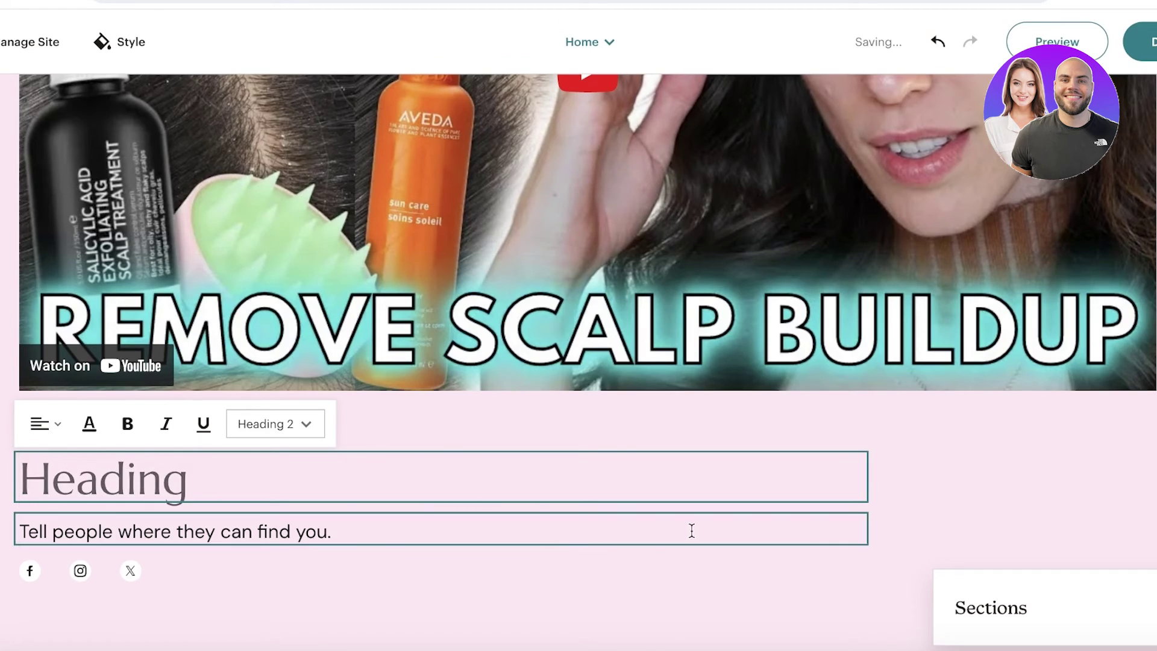
scroll(932, 465, down, 5)
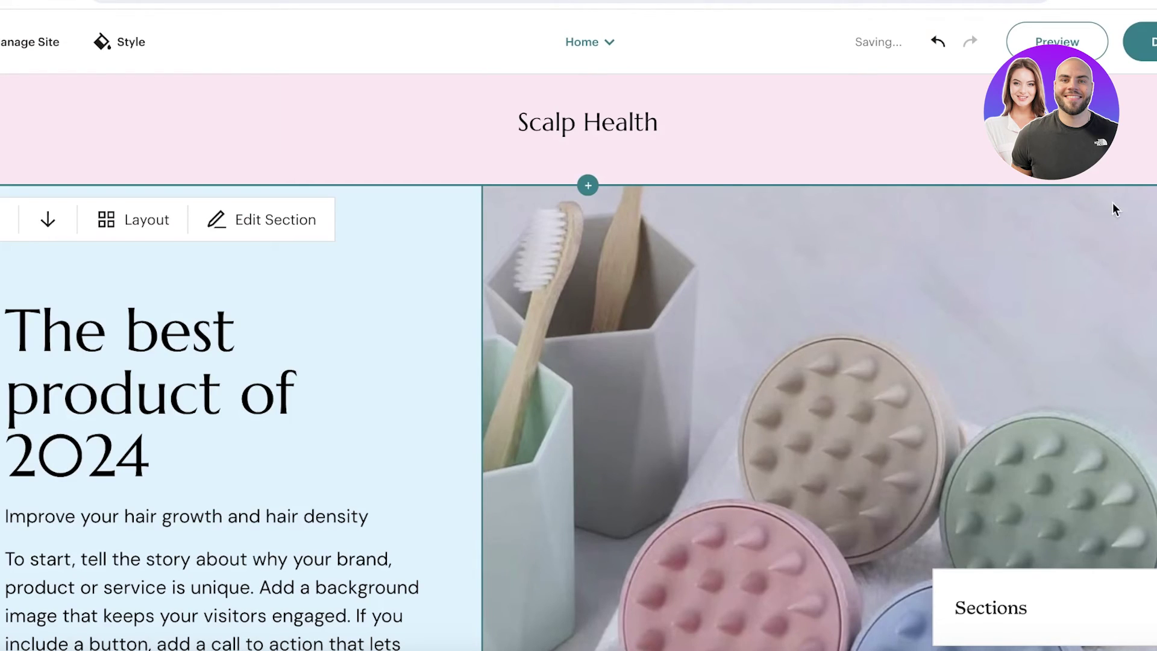
scroll(642, 201, down, 5)
scroll(772, 187, up, 5)
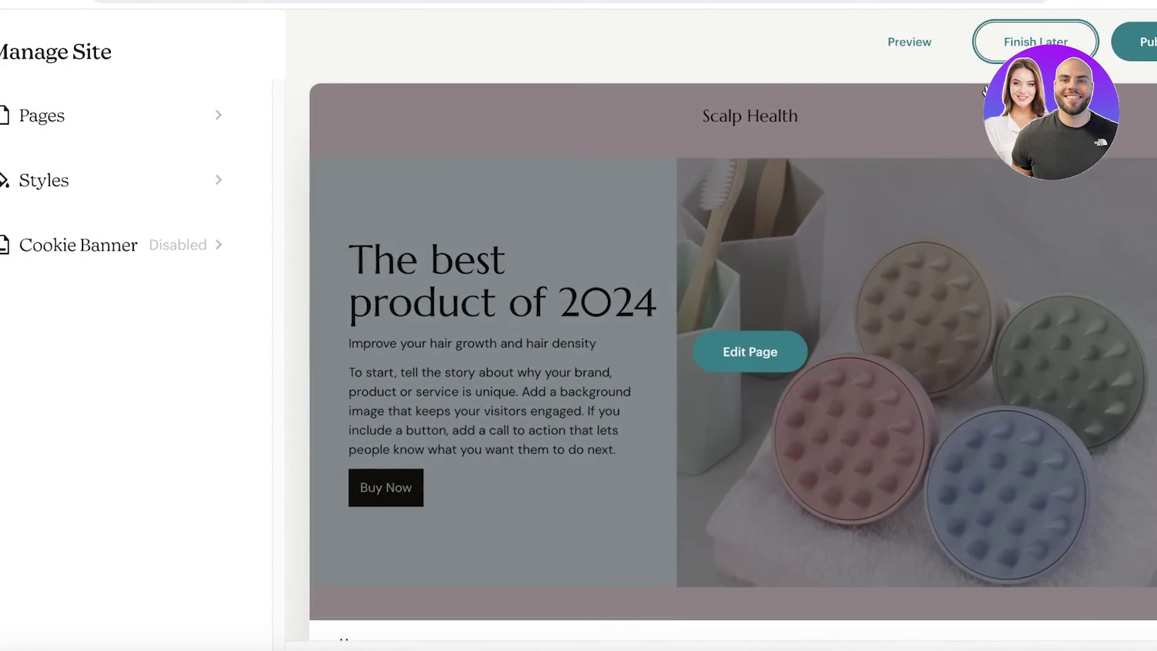
scroll(636, 76, down, 3)
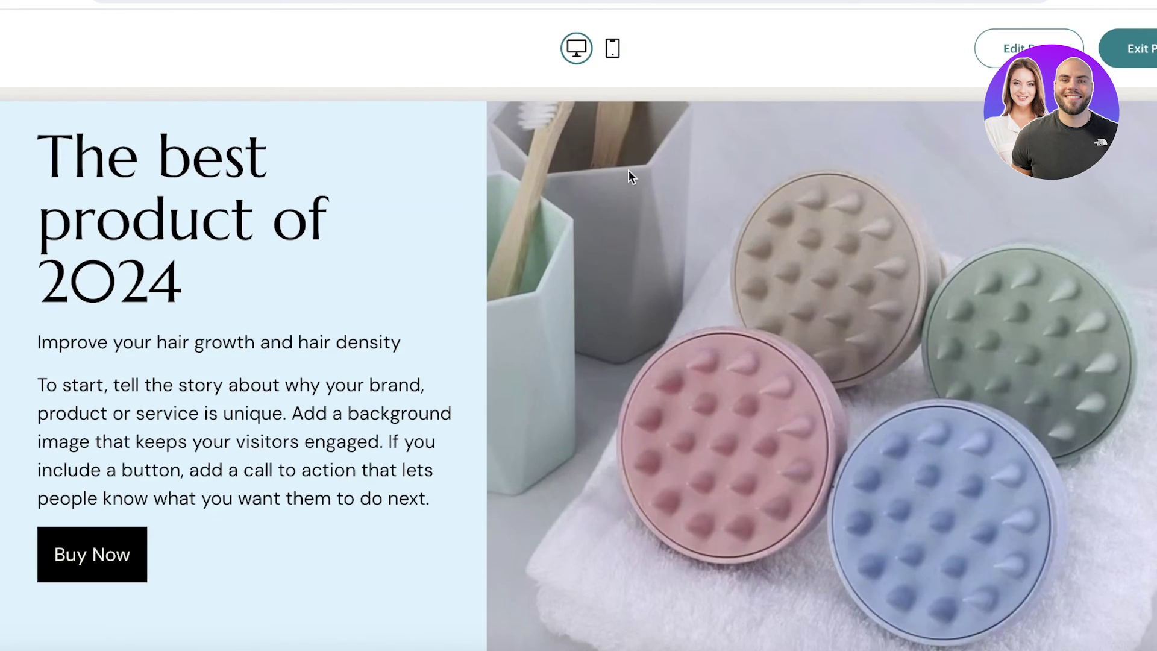
scroll(628, 171, down, 5)
scroll(627, 170, down, 5)
scroll(628, 171, down, 5)
scroll(614, 136, up, 15)
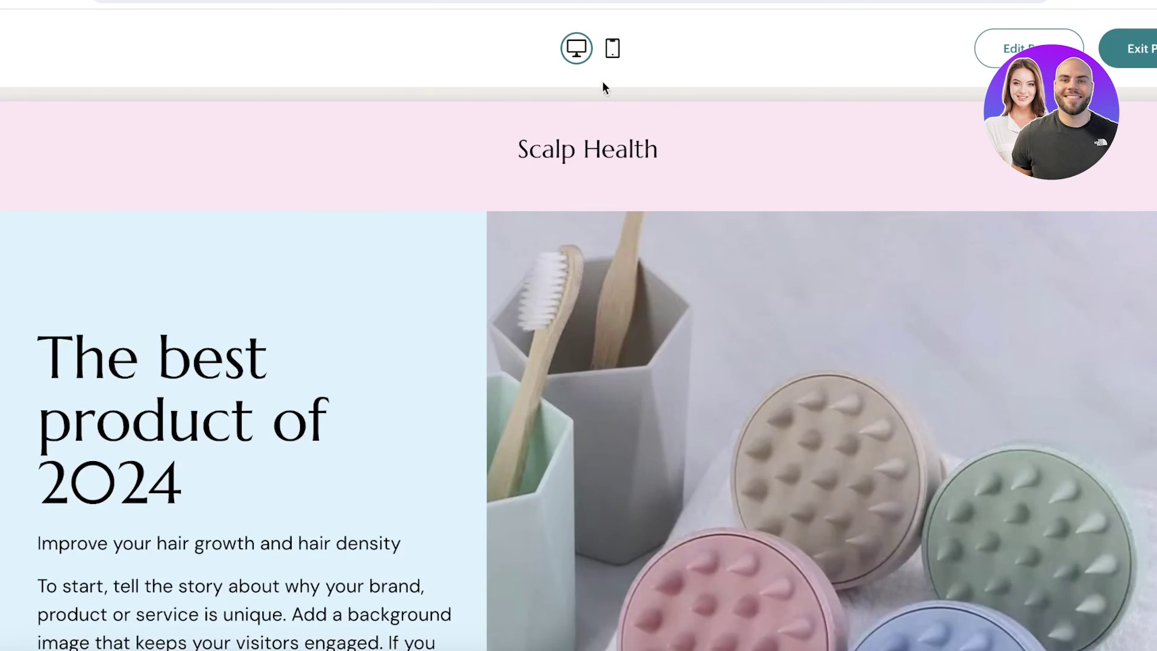
- Check the preview in mobile layout, return to desktop, and exit the preview
click(612, 49)
scroll(602, 226, down, 3)
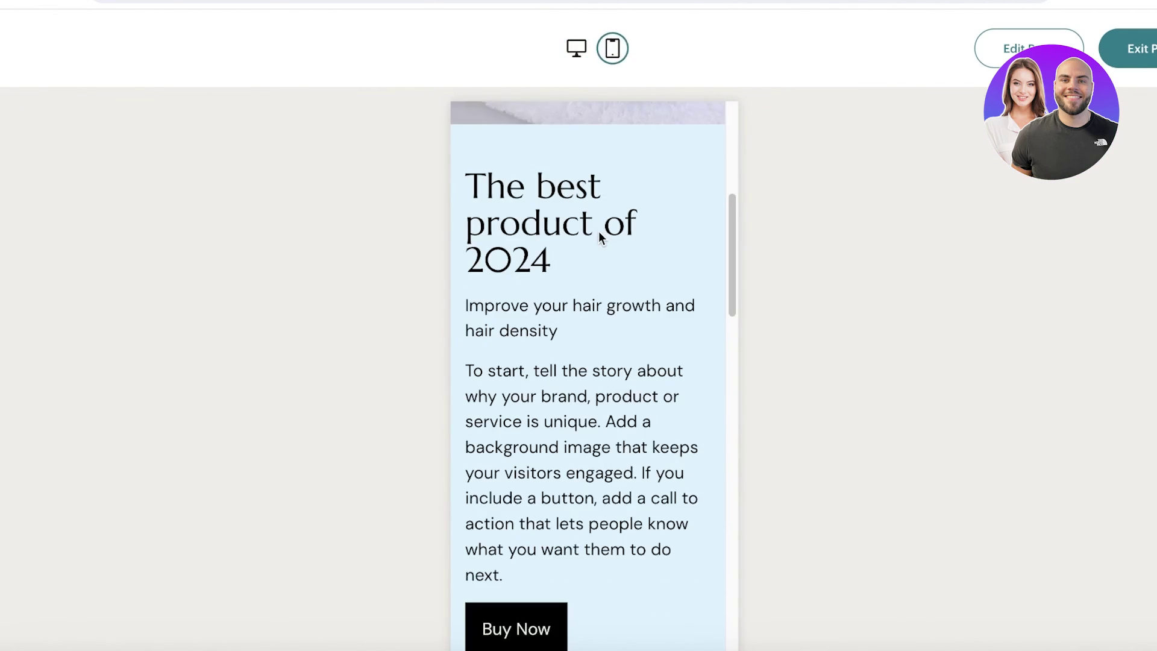
scroll(598, 237, down, 5)
scroll(598, 238, down, 3)
scroll(601, 239, down, 8)
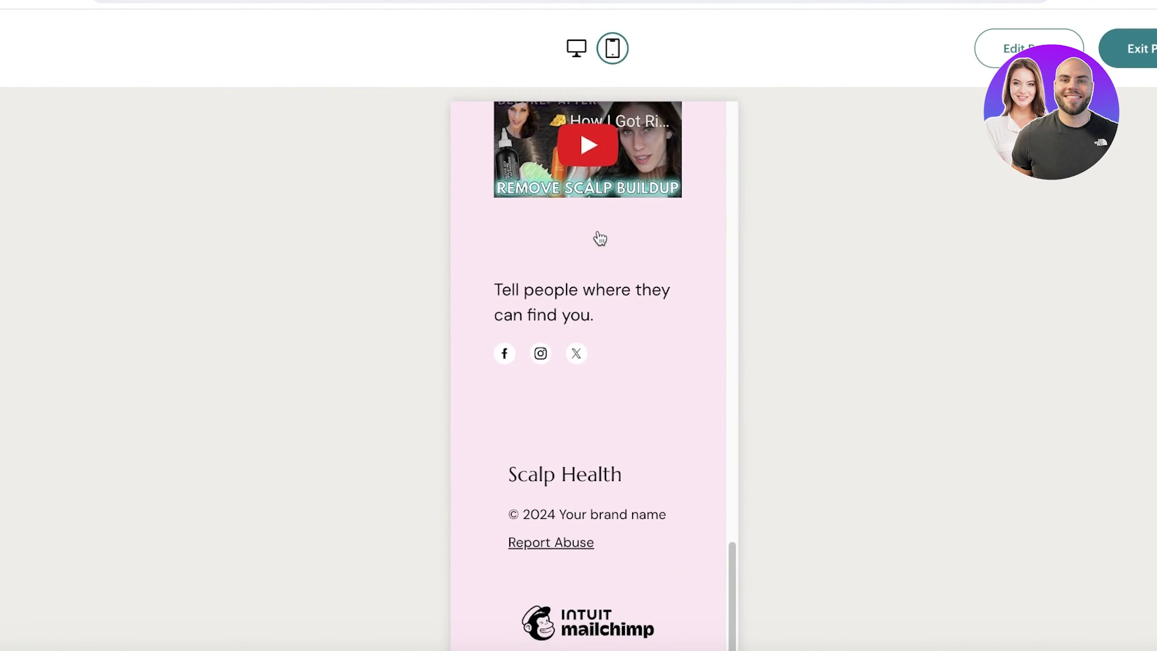
scroll(600, 238, up, 15)
scroll(597, 230, up, 5)
click(576, 50)
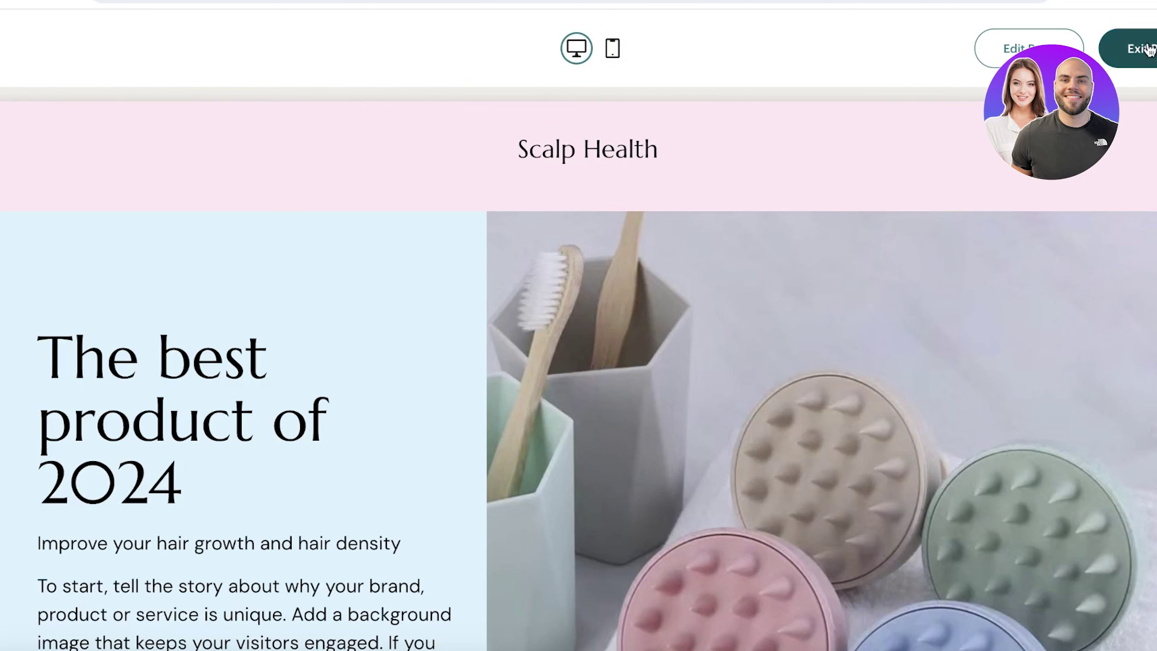
click(1137, 50)
- Accept the terms to publish Scalp Health, then try the live page's Buy Now button
click(1146, 53)
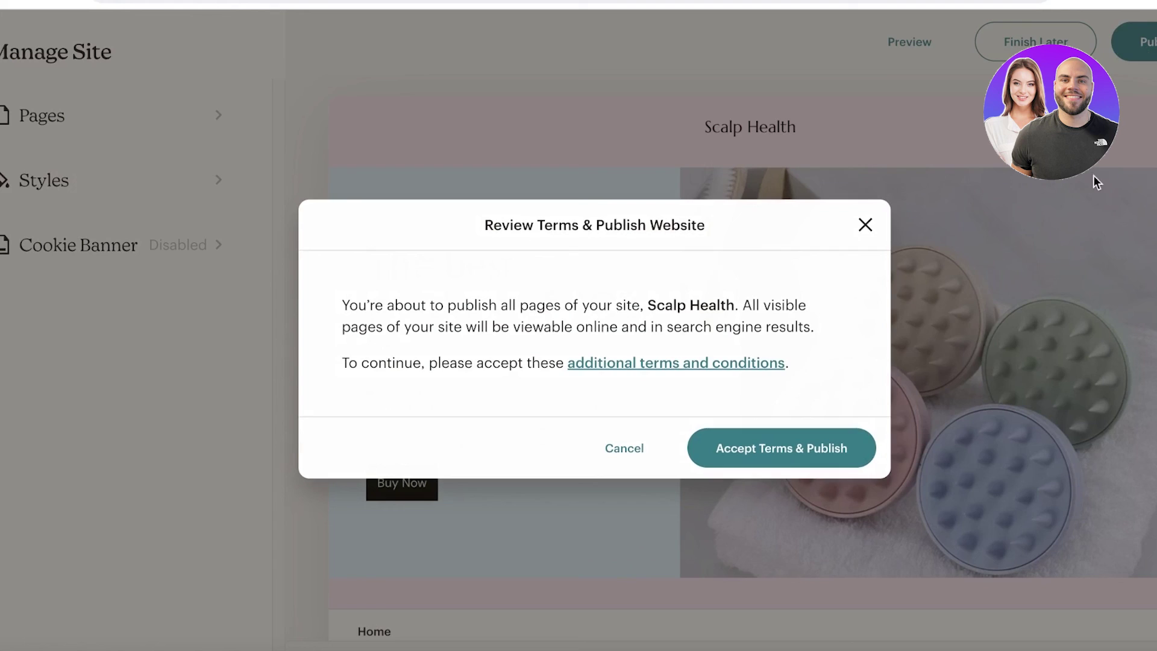
click(808, 457)
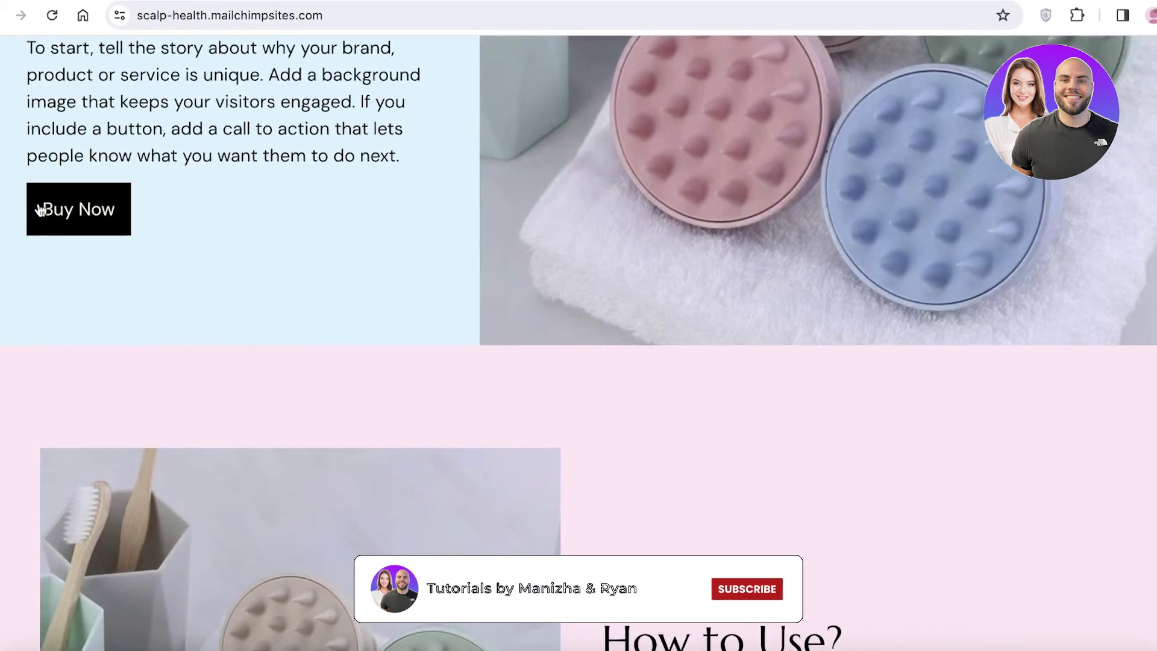
click(41, 208)
scroll(654, 201, down, 1)
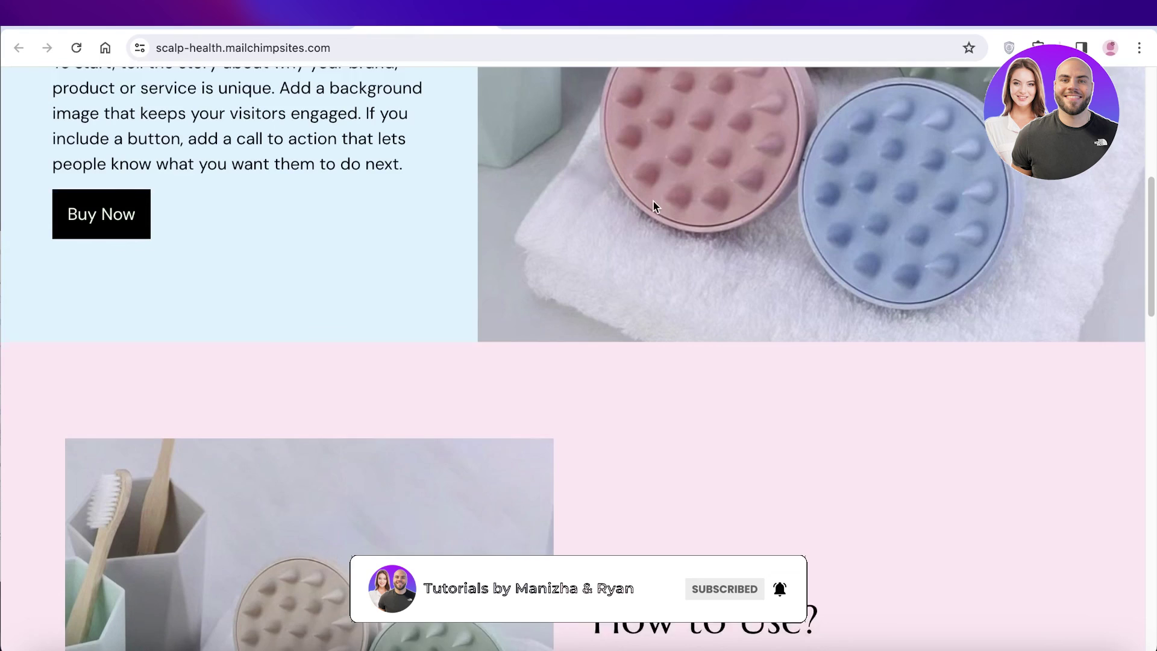